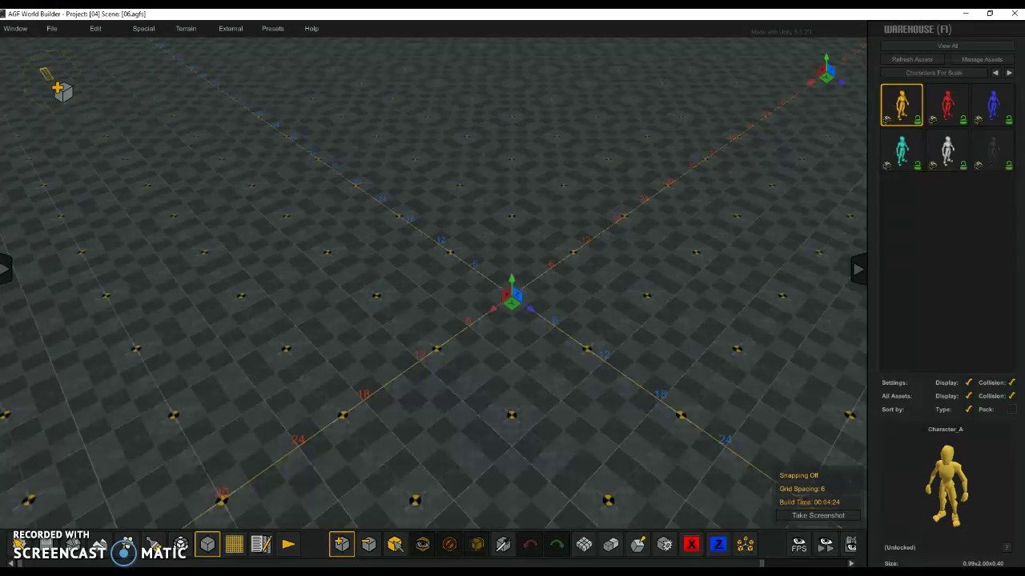
Step: Switch to voxel building mode and show the Voxels category in the warehouse
{"action": "left_click", "coordinate": [14, 30]}
{"action": "mouse_move", "coordinate": [28, 66]}
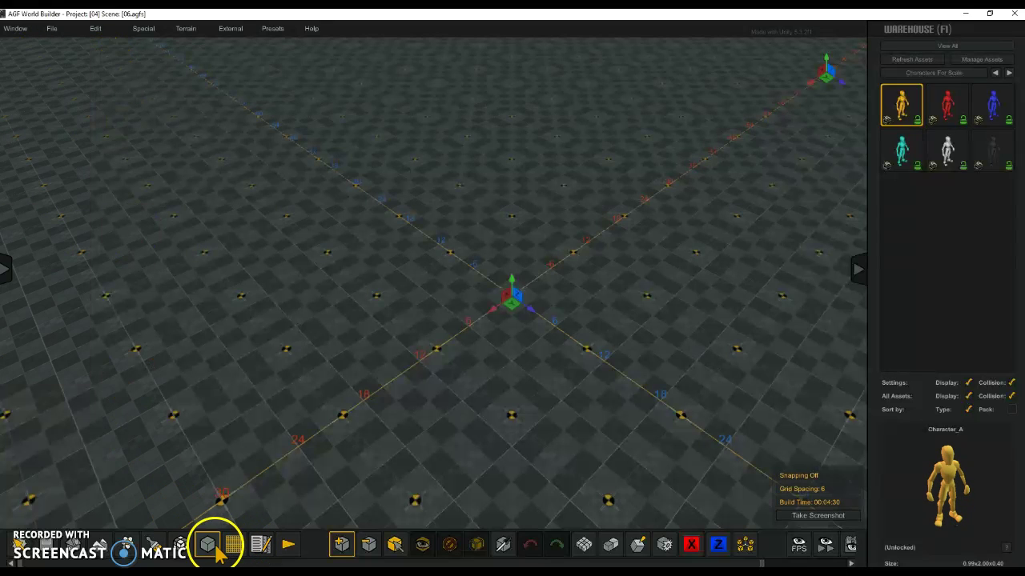
{"action": "left_click", "coordinate": [181, 547]}
{"action": "left_click", "coordinate": [342, 546]}
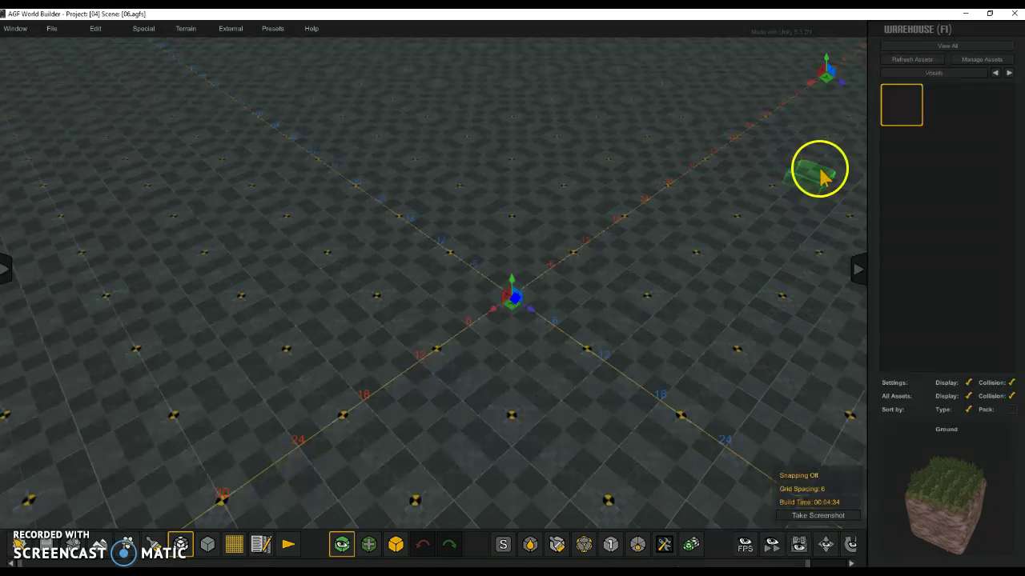
{"action": "left_click", "coordinate": [997, 73]}
{"action": "left_click", "coordinate": [1008, 73]}
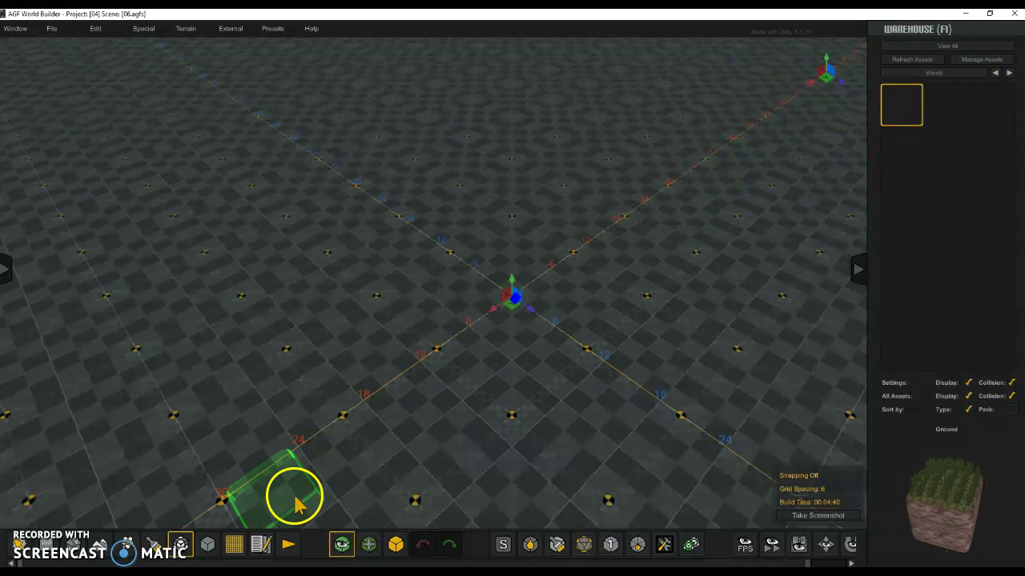
Step: Open the Voxel Editor and move its window clear of the menu bar
{"action": "left_click", "coordinate": [15, 28]}
{"action": "mouse_move", "coordinate": [24, 63]}
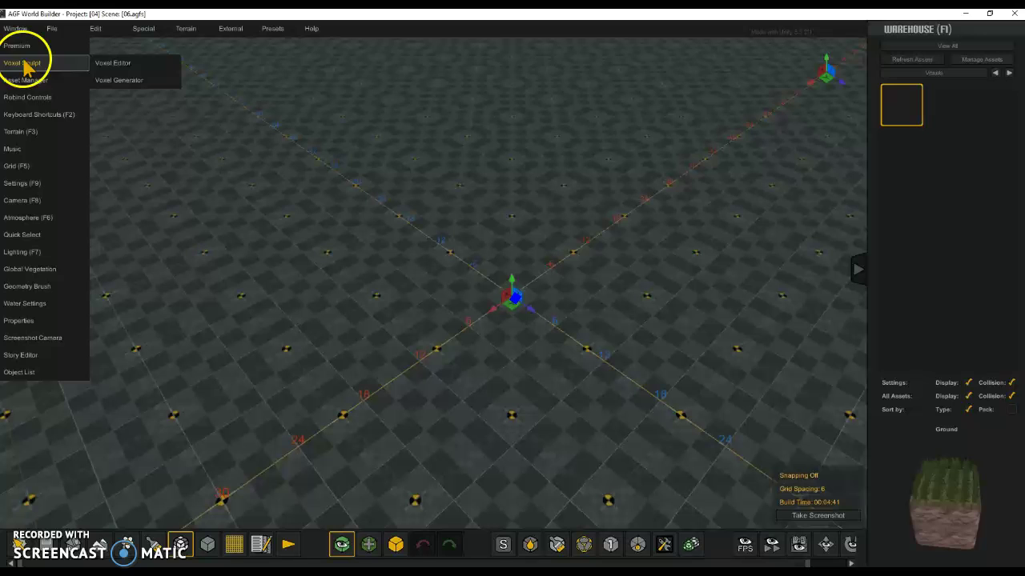
{"action": "left_click", "coordinate": [118, 65]}
{"action": "left_click", "coordinate": [237, 31]}
{"action": "left_click_drag", "start_coordinate": [201, 51], "coordinate": [59, 128]}
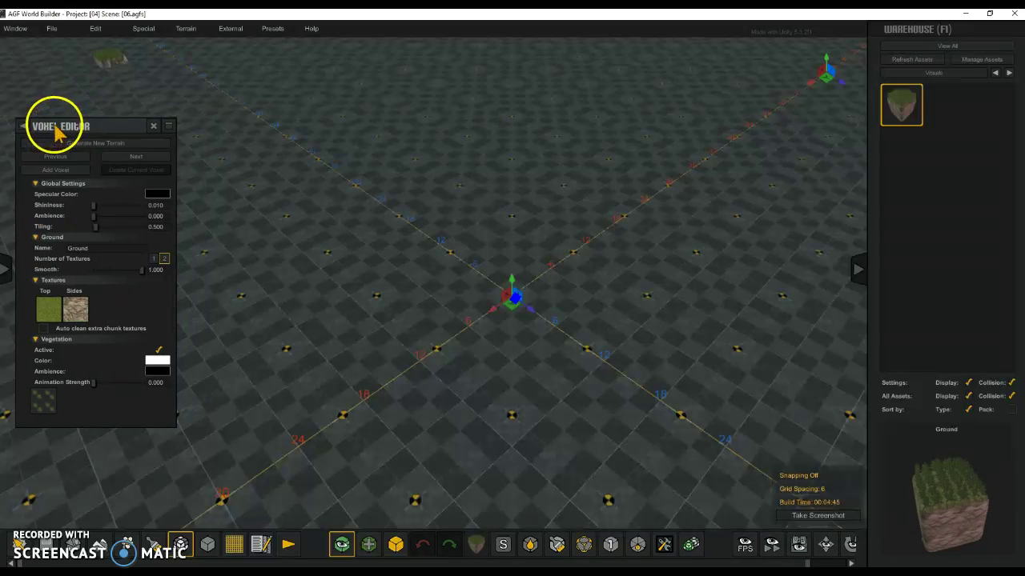
Step: Paint patches of Ground voxels around the grid origin and erase parts of them with Voxel Subtract
{"action": "mouse_move", "coordinate": [480, 212]}
{"action": "left_mouse_down"}
{"action": "mouse_move", "coordinate": [416, 231]}
{"action": "mouse_move", "coordinate": [659, 240]}
{"action": "left_mouse_up"}
{"action": "left_click", "coordinate": [368, 544]}
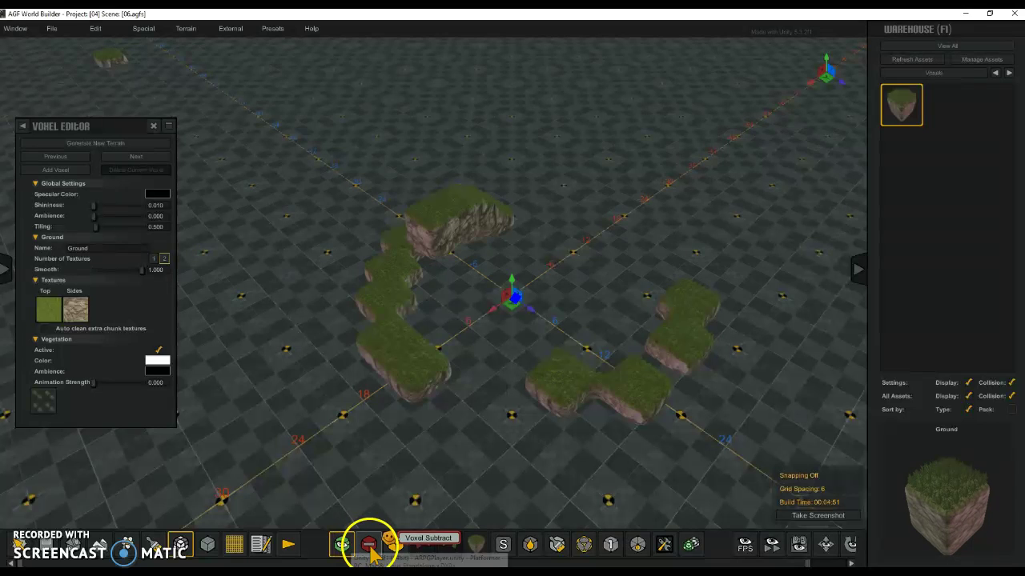
{"action": "mouse_move", "coordinate": [411, 259]}
{"action": "left_mouse_down"}
{"action": "mouse_move", "coordinate": [393, 332]}
{"action": "mouse_move", "coordinate": [587, 394]}
{"action": "mouse_move", "coordinate": [652, 364]}
{"action": "left_mouse_up"}
Step: Return to adding voxels and build a large raised Ground block behind the grid origin
{"action": "left_click", "coordinate": [369, 545]}
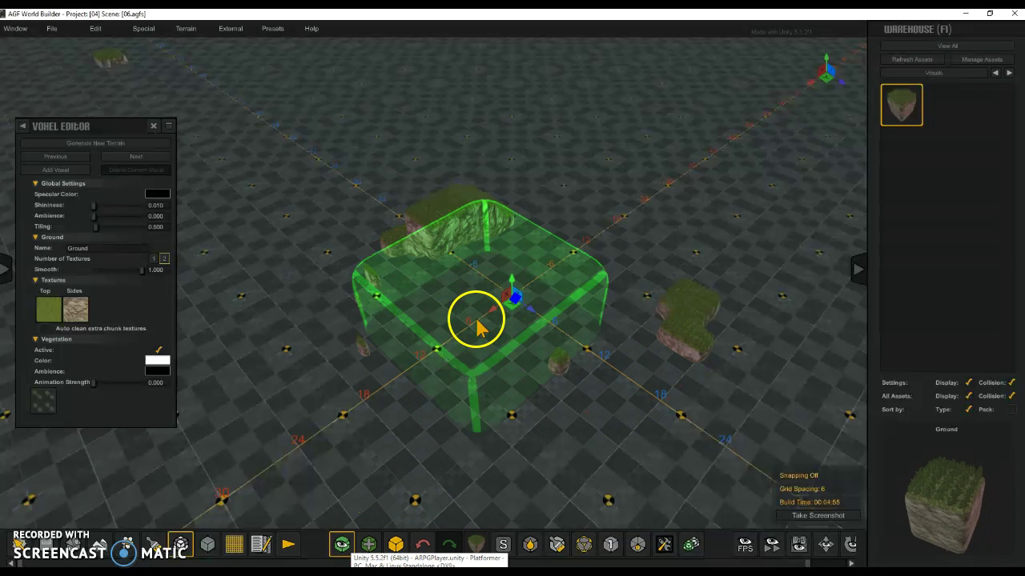
{"action": "left_click", "coordinate": [586, 172]}
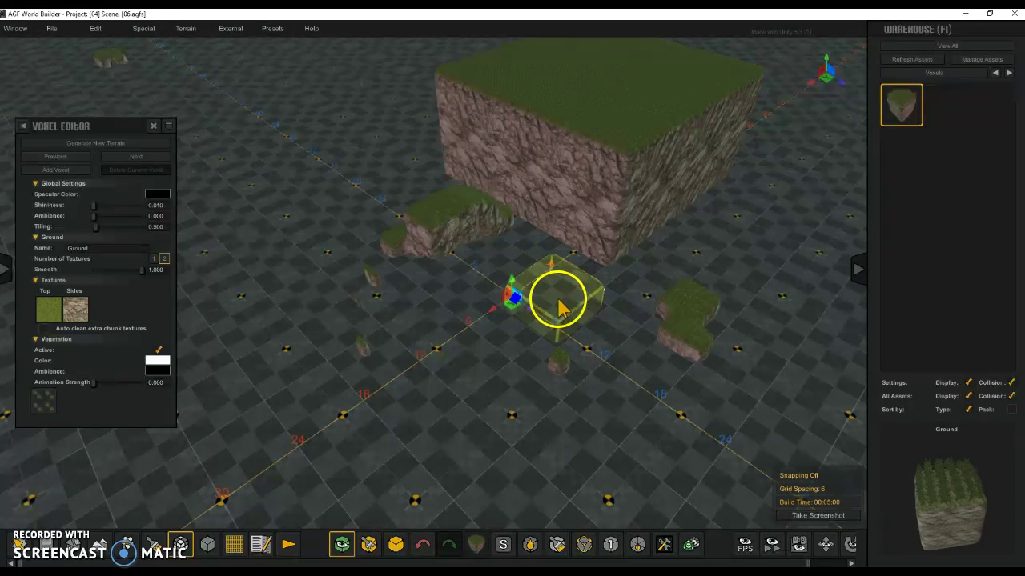
Step: Add a second voxel type and give its sides the dark brown rock texture
{"action": "left_click", "coordinate": [56, 171]}
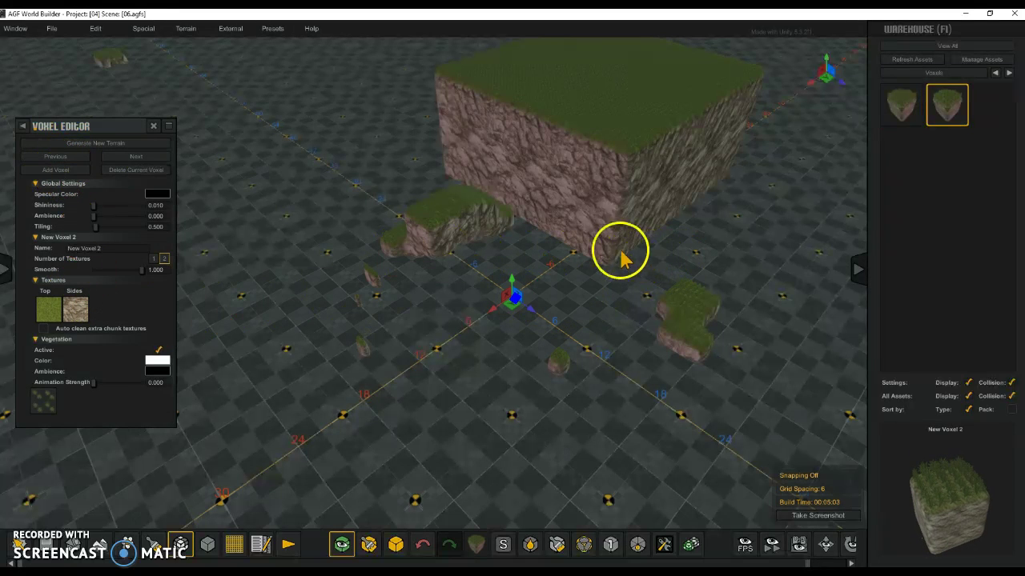
{"action": "right_click_drag", "start_coordinate": [615, 250], "coordinate": [560, 301]}
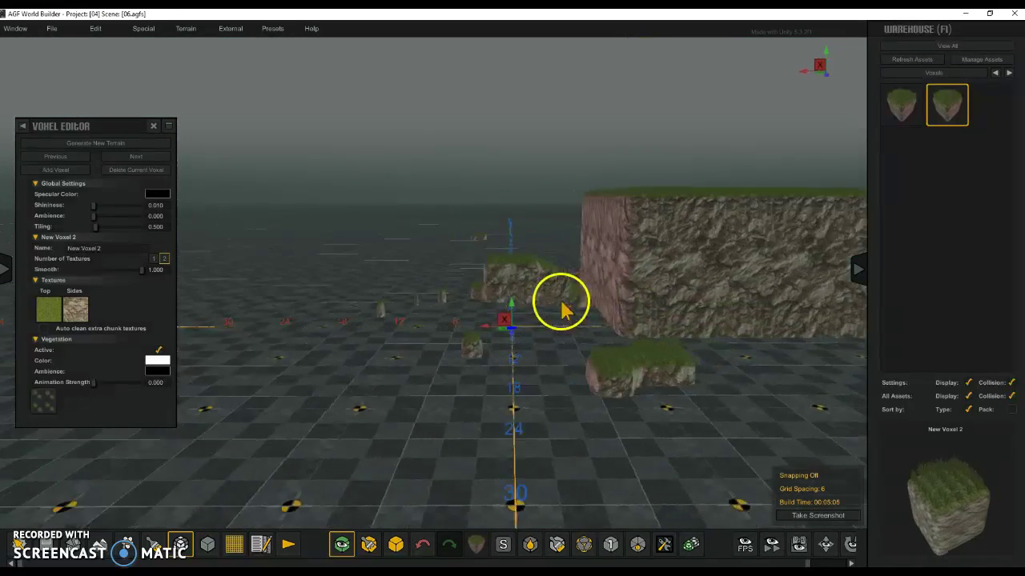
{"action": "middle_click_drag", "start_coordinate": [560, 301], "coordinate": [267, 271]}
{"action": "left_click", "coordinate": [85, 308]}
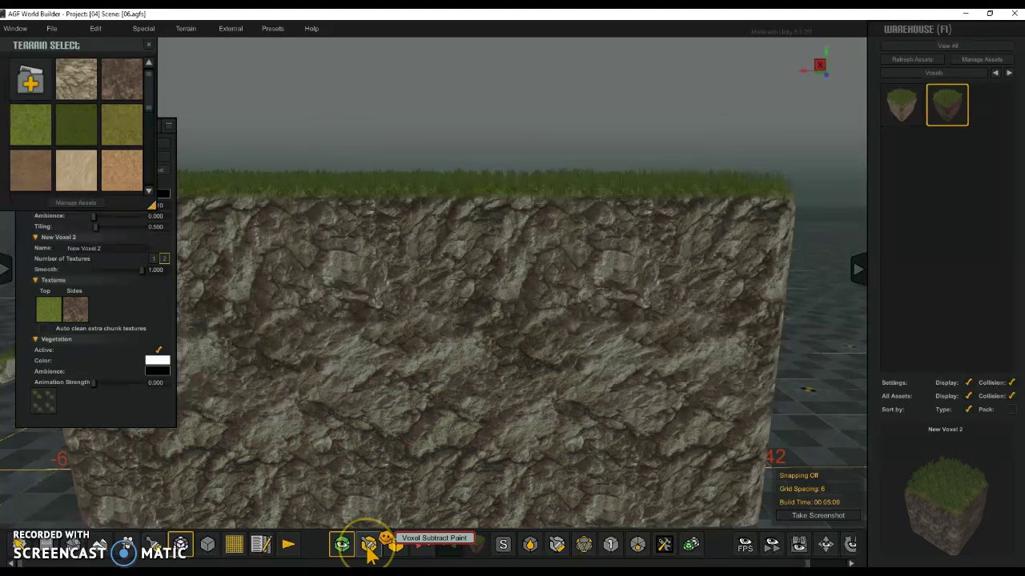
Step: Carve a box-shaped recess into the large block's face using Voxel Subtract Paint with New Voxel 2, and close the texture picker
{"action": "left_click", "coordinate": [369, 544]}
{"action": "mouse_move", "coordinate": [431, 391]}
{"action": "left_mouse_down"}
{"action": "mouse_move", "coordinate": [267, 408]}
{"action": "mouse_move", "coordinate": [331, 393]}
{"action": "mouse_move", "coordinate": [407, 412]}
{"action": "mouse_move", "coordinate": [398, 396]}
{"action": "mouse_move", "coordinate": [507, 254]}
{"action": "mouse_move", "coordinate": [579, 240]}
{"action": "mouse_move", "coordinate": [595, 361]}
{"action": "mouse_move", "coordinate": [590, 435]}
{"action": "mouse_move", "coordinate": [482, 457]}
{"action": "mouse_move", "coordinate": [322, 446]}
{"action": "mouse_move", "coordinate": [315, 320]}
{"action": "left_mouse_up"}
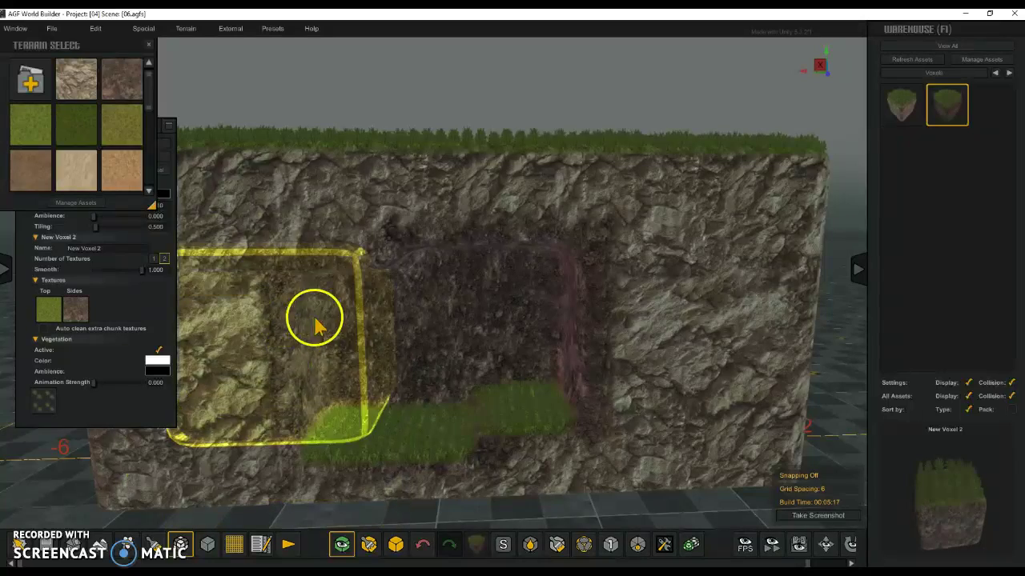
{"action": "left_click", "coordinate": [148, 45]}
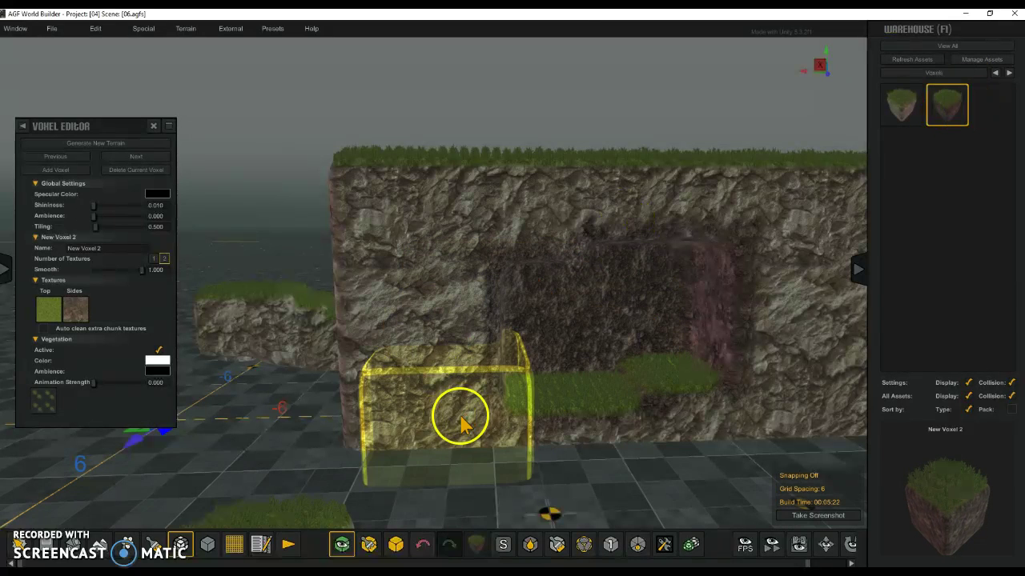
Step: Change the voxel brush to a sphere and carve a rounded recess next to the box-shaped one
{"action": "left_click", "coordinate": [403, 554]}
{"action": "left_click", "coordinate": [403, 559]}
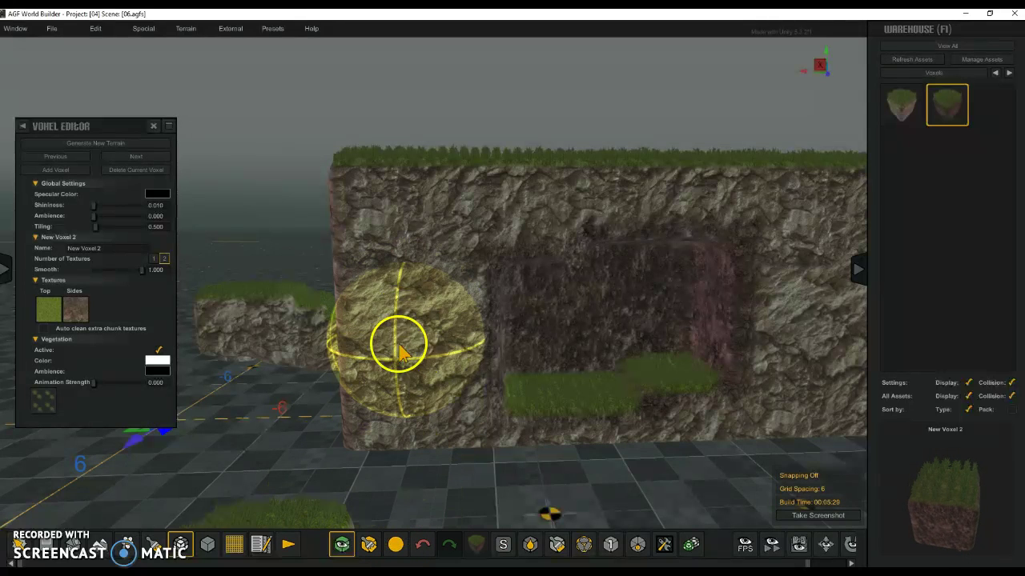
{"action": "left_click", "coordinate": [413, 296]}
Step: Undo the spherical carve in the block and redo it
{"action": "right_click_drag", "start_coordinate": [411, 451], "coordinate": [437, 450]}
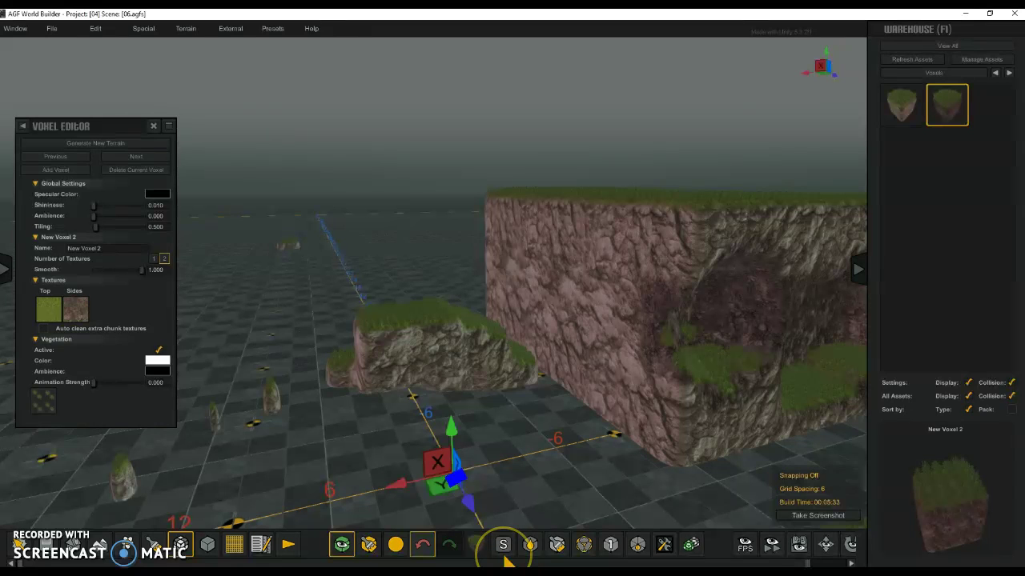
{"action": "key", "text": "d"}
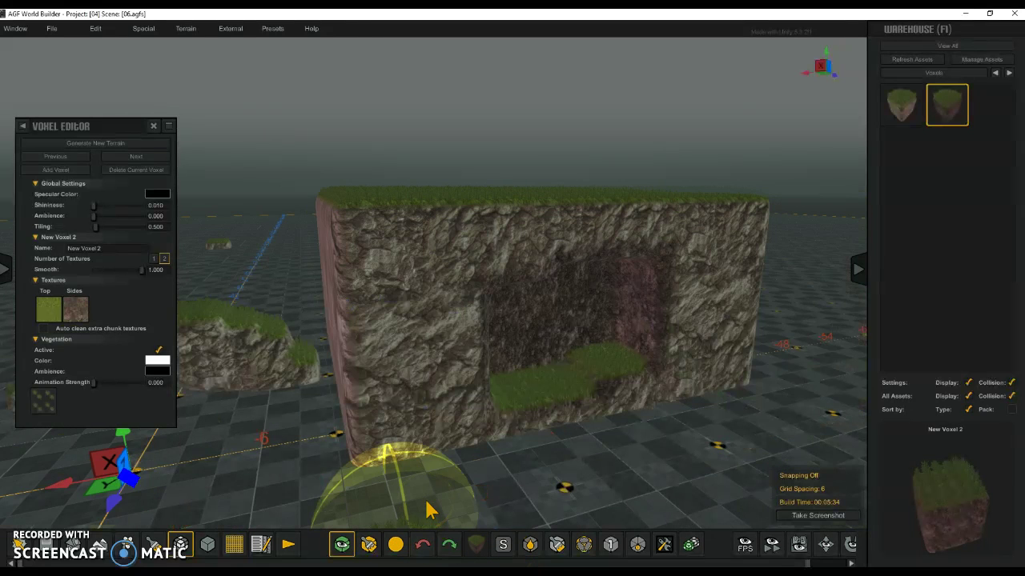
{"action": "left_click", "coordinate": [449, 549]}
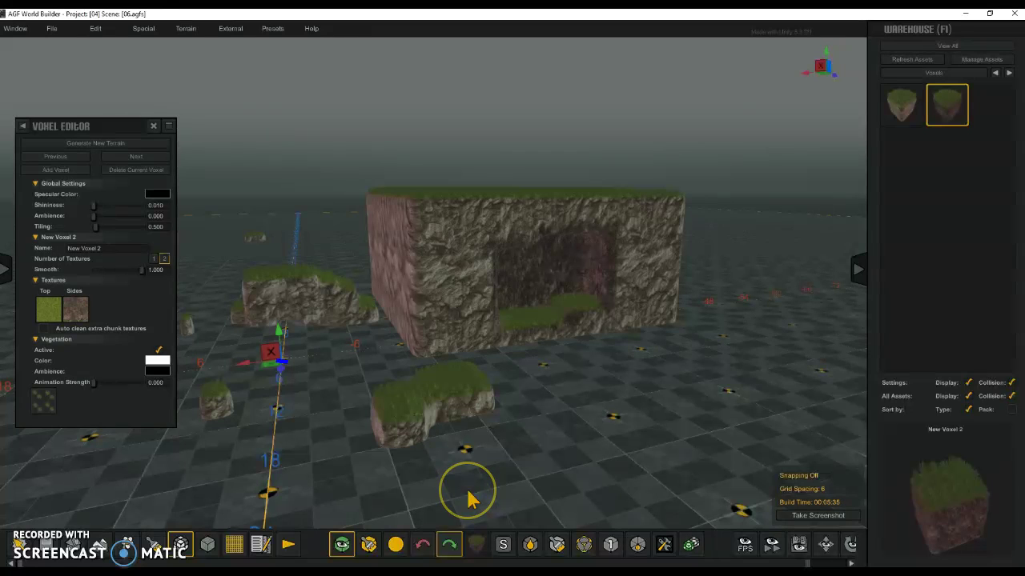
Step: Cycle the active terrain texture repeatedly between the two voxel types, finishing on Ground
{"action": "left_click", "coordinate": [477, 545]}
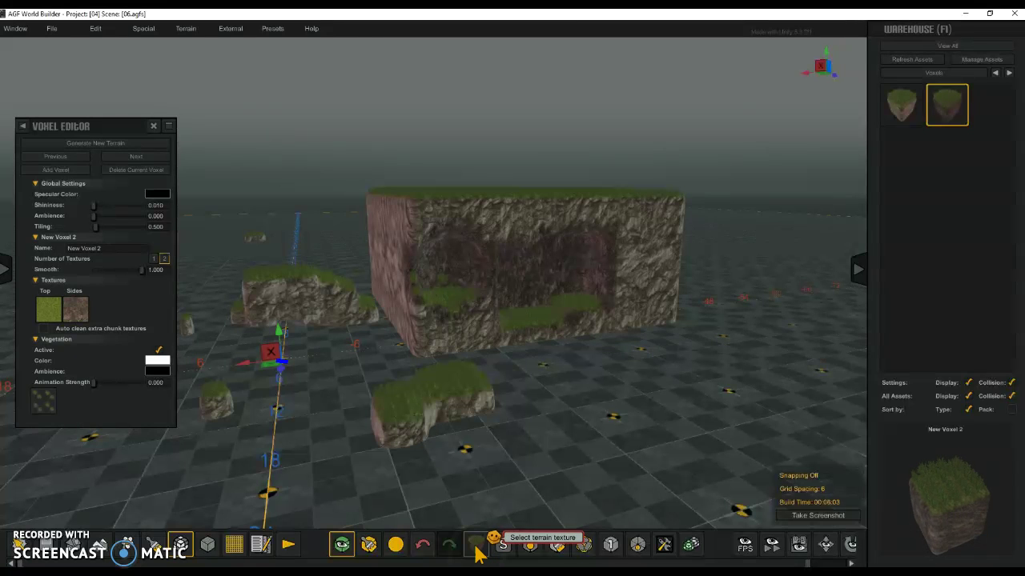
{"action": "left_click", "coordinate": [477, 547]}
{"action": "left_click", "coordinate": [477, 547]}
{"action": "left_click", "coordinate": [477, 546]}
{"action": "left_click", "coordinate": [476, 546]}
{"action": "left_click", "coordinate": [476, 546]}
{"action": "left_click", "coordinate": [476, 546]}
{"action": "left_click", "coordinate": [476, 546]}
{"action": "left_click", "coordinate": [476, 547]}
{"action": "left_click", "coordinate": [476, 547]}
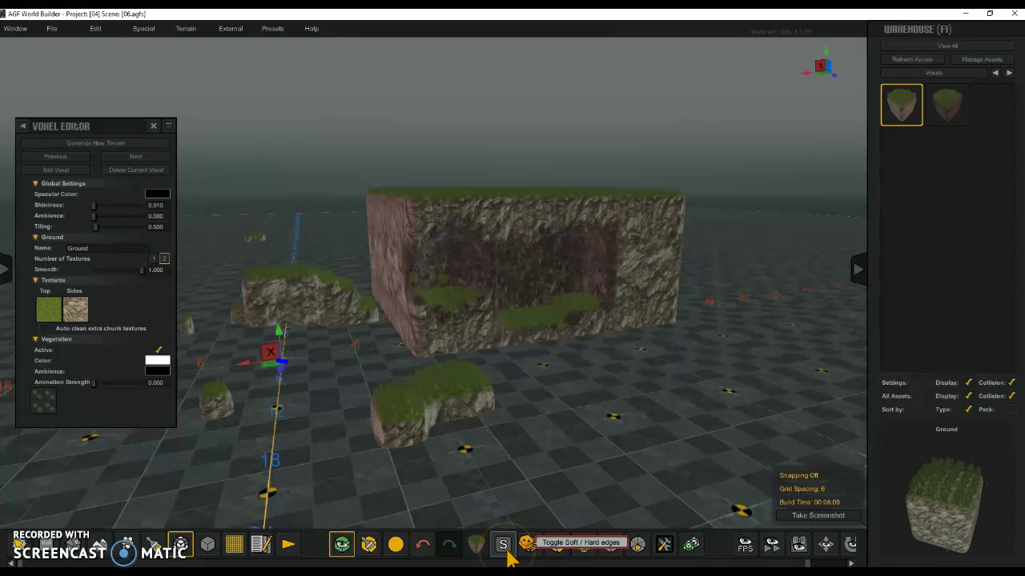
Step: Toggle the Ground voxels to hard edges, inspect the block's corners up close, and return them to soft edges
{"action": "left_click", "coordinate": [503, 546]}
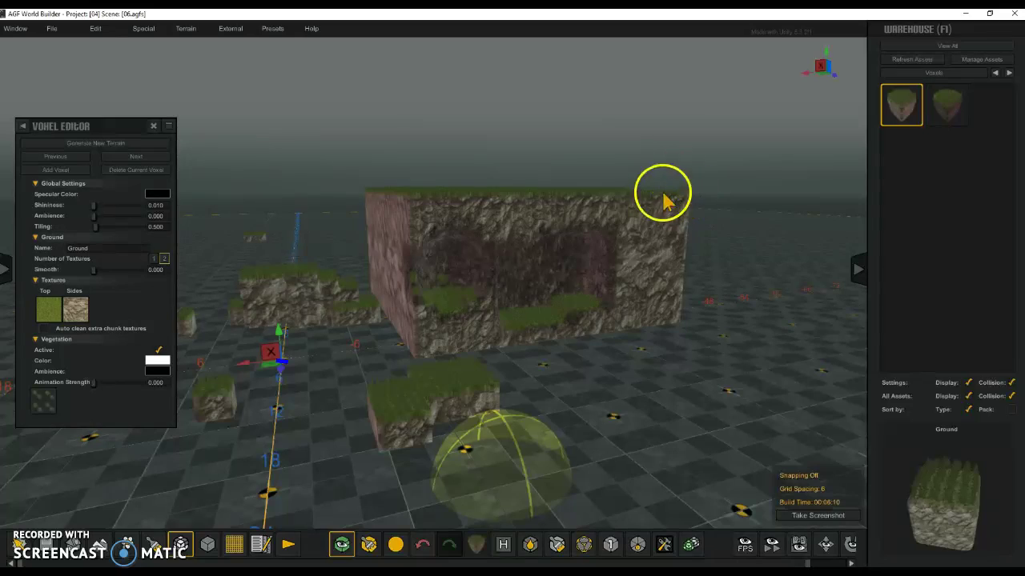
{"action": "key", "text": "w"}
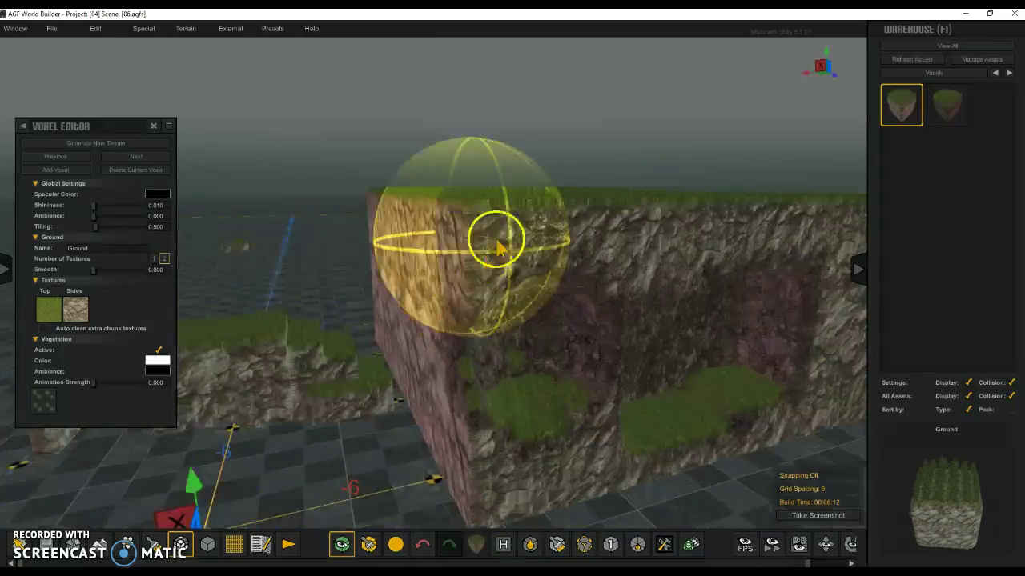
{"action": "key", "text": "w"}
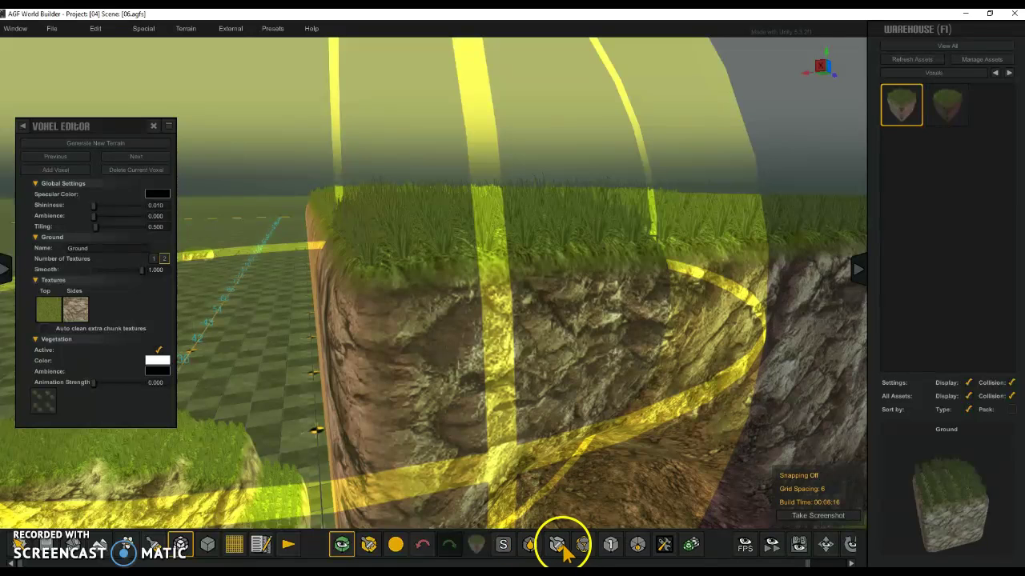
{"action": "key", "text": "s"}
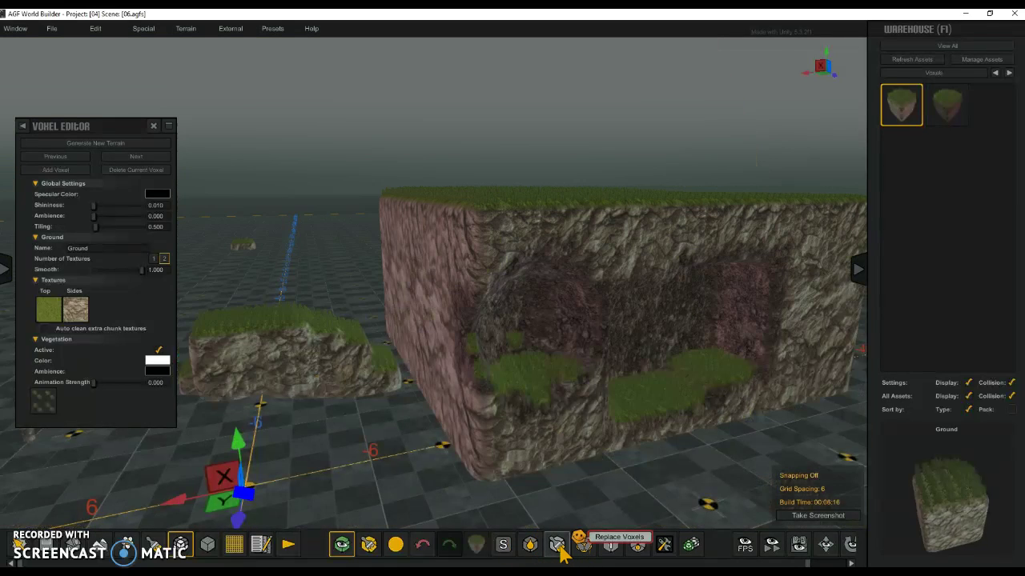
Step: Turn on Replace Voxels with the brush in add mode and apply Ground to the large block's face
{"action": "key", "text": "w"}
{"action": "key", "text": "d"}
{"action": "left_click", "coordinate": [557, 546]}
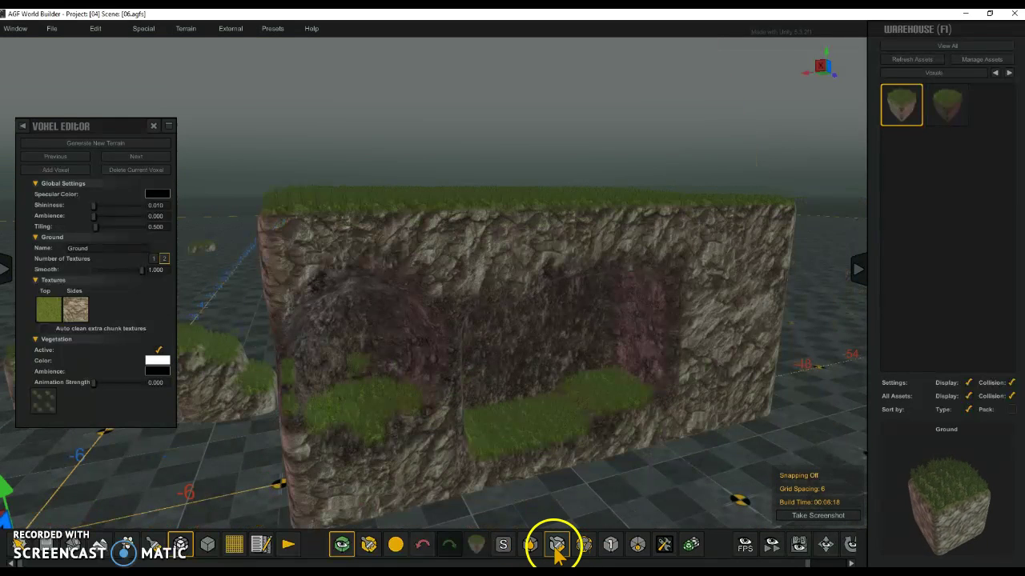
{"action": "left_click", "coordinate": [366, 546]}
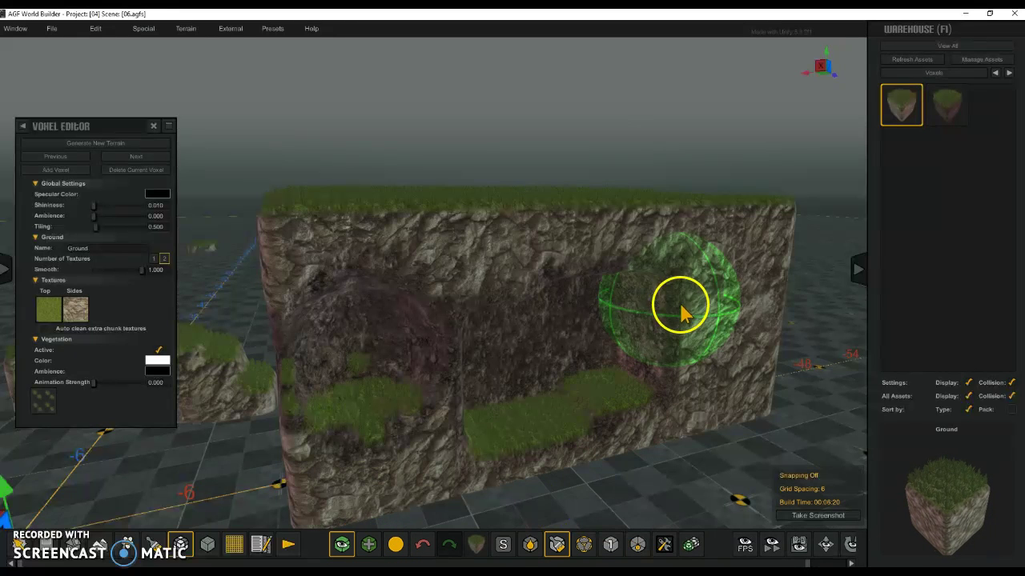
{"action": "key", "text": "w"}
{"action": "key", "text": "d"}
{"action": "left_click", "coordinate": [569, 302]}
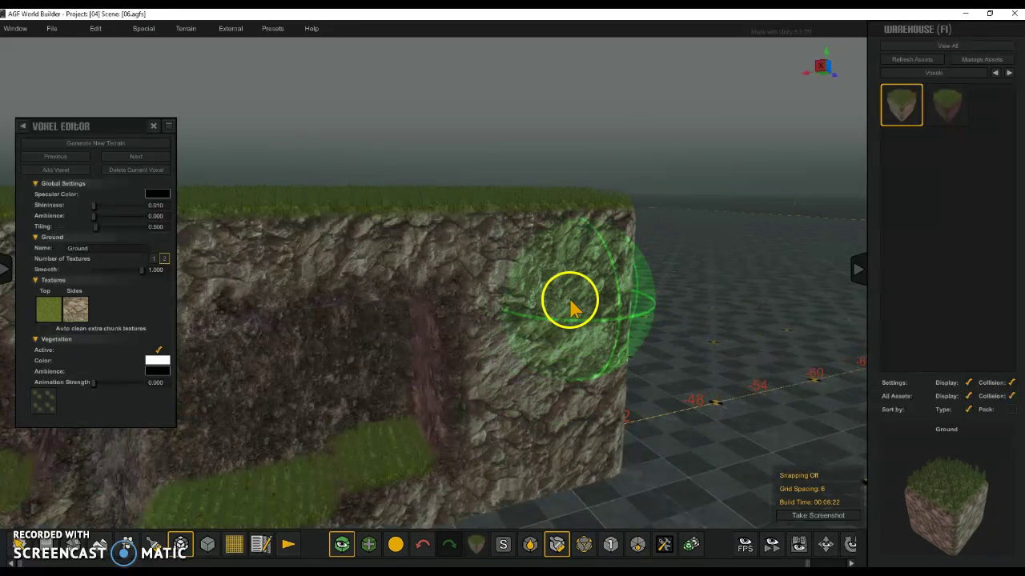
Step: Select New Voxel 2 and paint it over the Ground voxels beside the box-shaped recess, from the block's upper corner downward
{"action": "left_click", "coordinate": [945, 104]}
{"action": "left_click", "coordinate": [593, 273]}
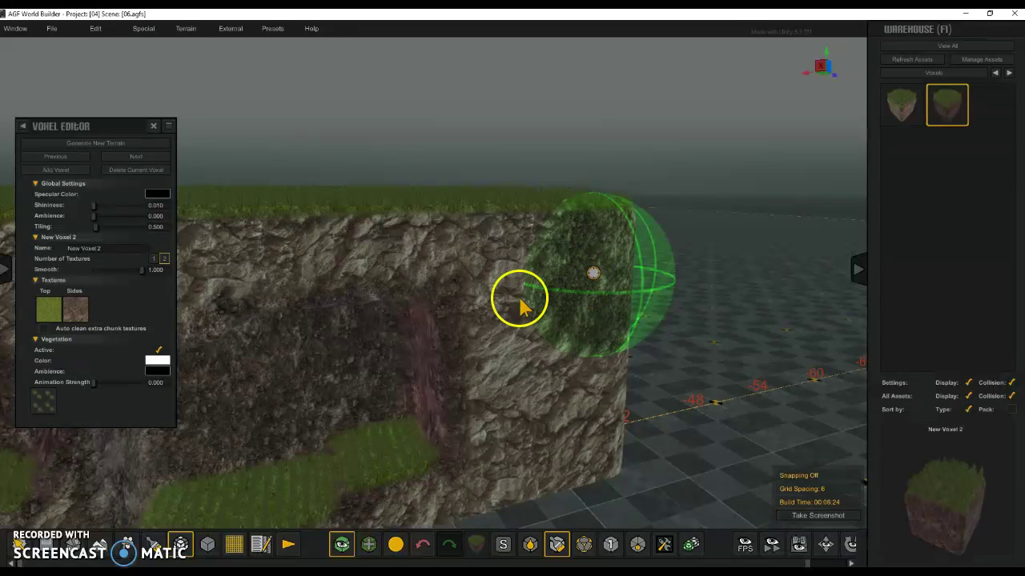
{"action": "mouse_move", "coordinate": [510, 323]}
{"action": "left_mouse_down"}
{"action": "mouse_move", "coordinate": [498, 320]}
{"action": "mouse_move", "coordinate": [556, 339]}
{"action": "mouse_move", "coordinate": [366, 419]}
{"action": "left_mouse_up"}
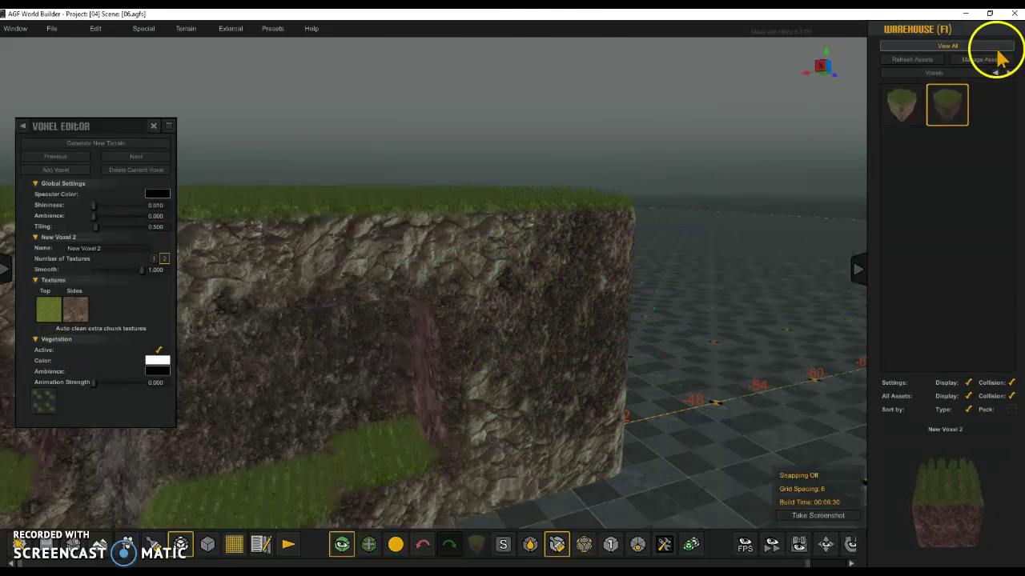
Step: Turn off Replace Voxels and place a small patch of New Voxel 2 on the open grid beyond the block
{"action": "left_click", "coordinate": [585, 546]}
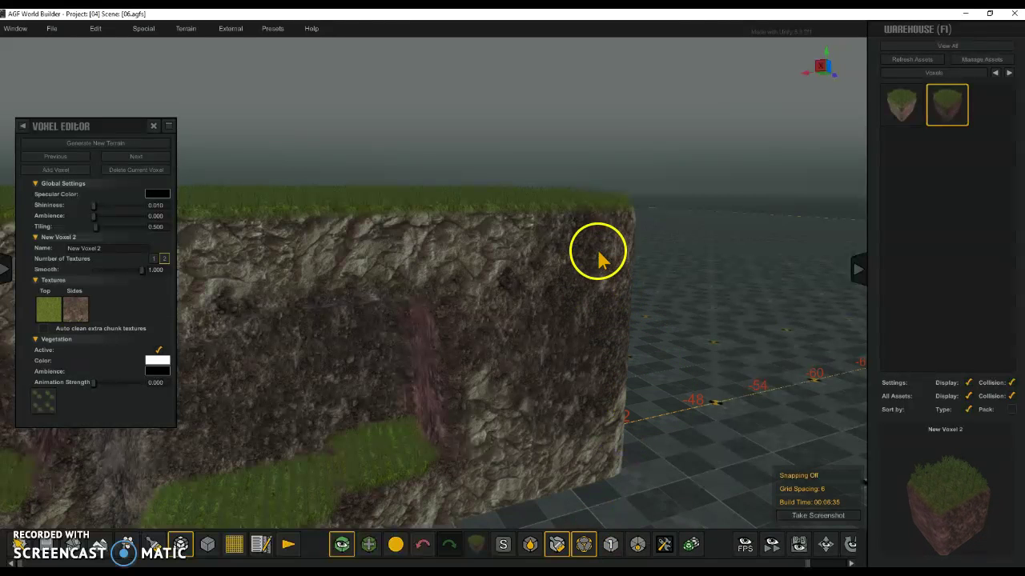
{"action": "key", "text": "d"}
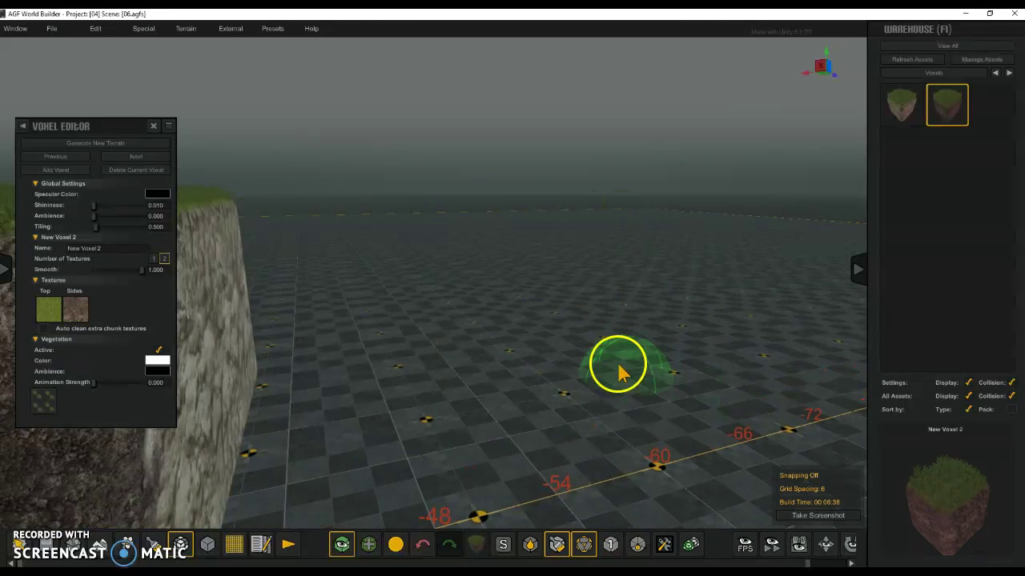
{"action": "key", "text": "a"}
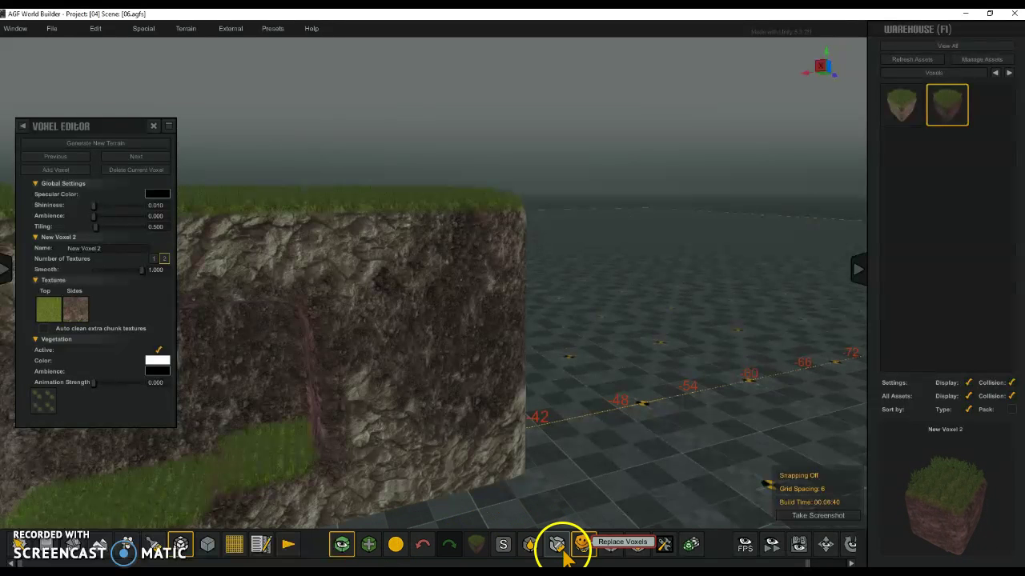
{"action": "key", "text": "w"}
{"action": "key", "text": "a"}
{"action": "key", "text": "d"}
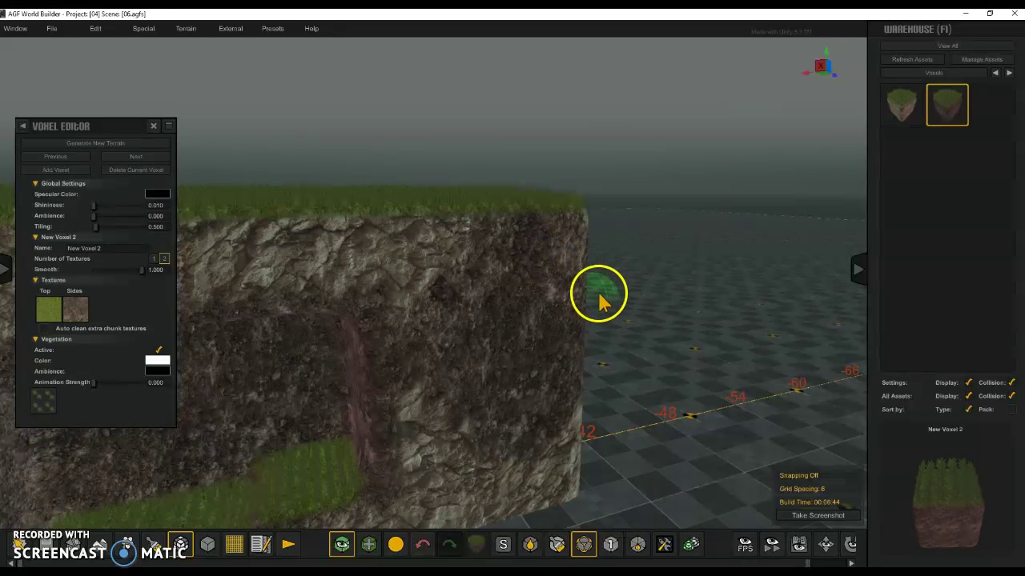
{"action": "key", "text": "d"}
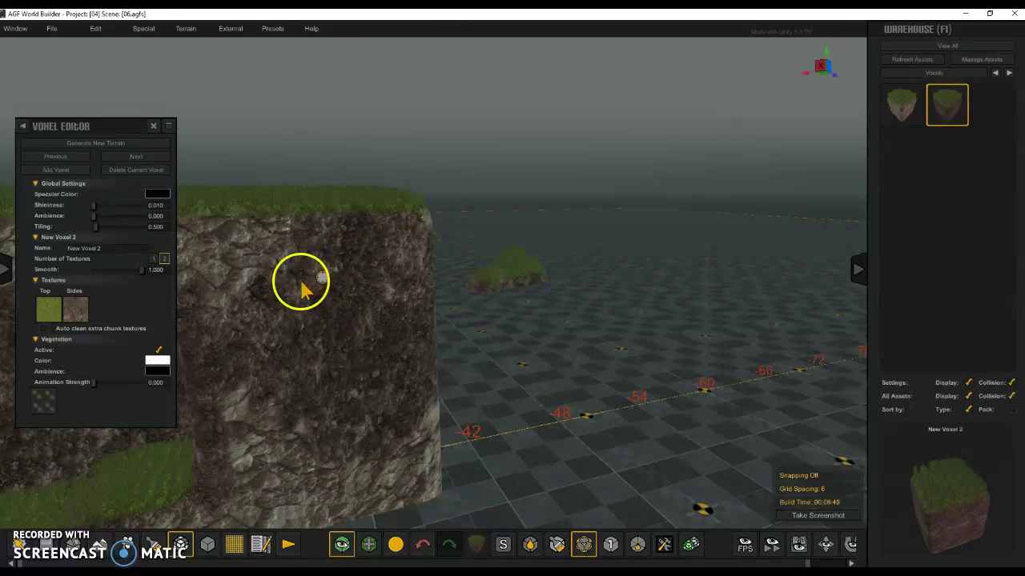
Step: Paint strips of New Voxel 2 across the open grid and fill a large flat area between them using the cube brush
{"action": "key", "text": "a"}
{"action": "key", "text": "w"}
{"action": "right_click_drag", "start_coordinate": [470, 328], "coordinate": [473, 389]}
{"action": "key", "text": "w"}
{"action": "key", "text": "Tab"}
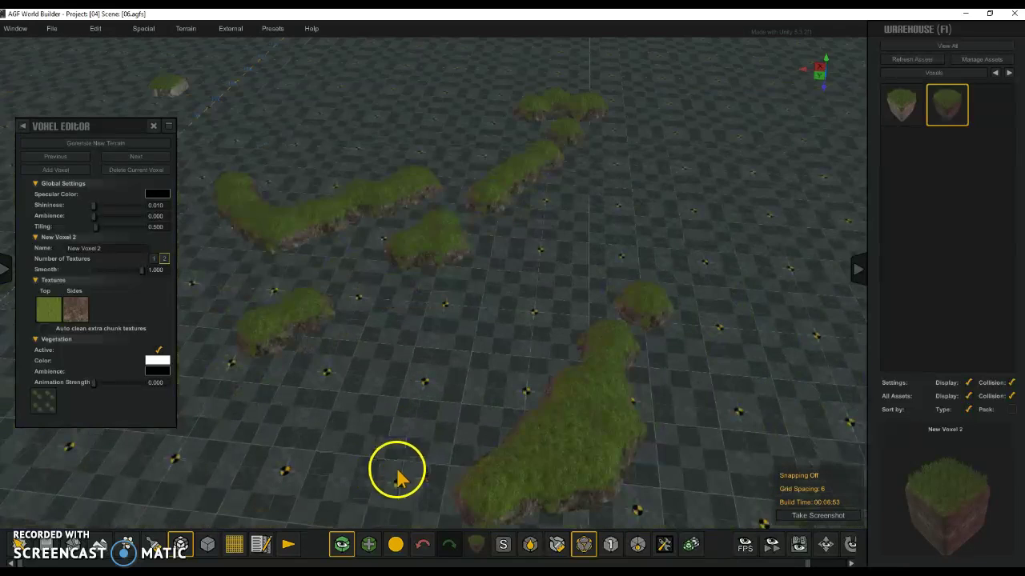
{"action": "mouse_move", "coordinate": [366, 286]}
{"action": "left_mouse_down"}
{"action": "mouse_move", "coordinate": [531, 283]}
{"action": "mouse_move", "coordinate": [347, 313]}
{"action": "mouse_move", "coordinate": [535, 356]}
{"action": "left_mouse_up"}
{"action": "mouse_move", "coordinate": [489, 386]}
{"action": "left_mouse_down"}
{"action": "mouse_move", "coordinate": [336, 343]}
{"action": "mouse_move", "coordinate": [504, 377]}
{"action": "mouse_move", "coordinate": [451, 389]}
{"action": "left_mouse_up"}
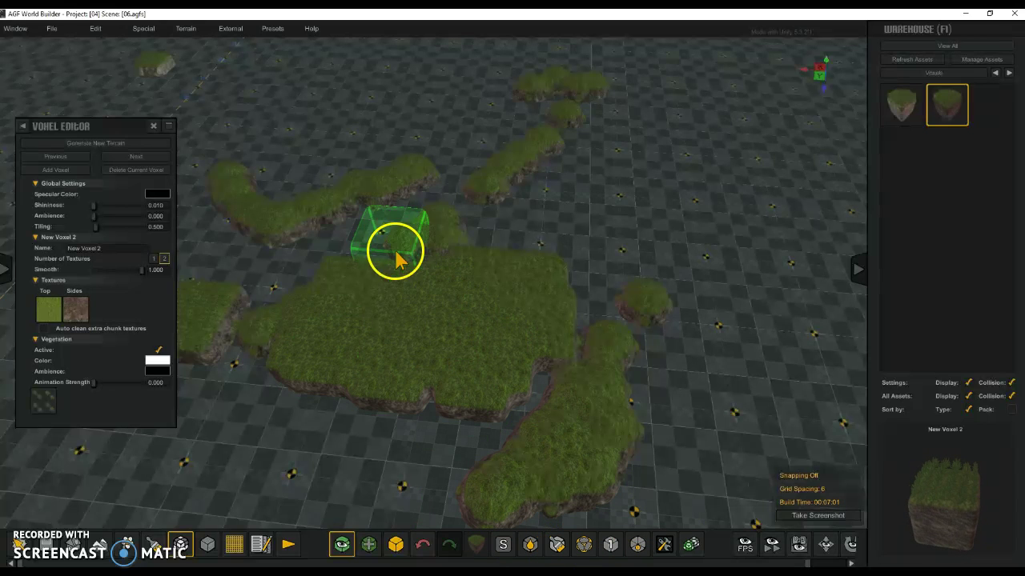
Step: Build raised New Voxel 2 cubes on top of the large flat area with the cube brush
{"action": "left_click", "coordinate": [475, 303]}
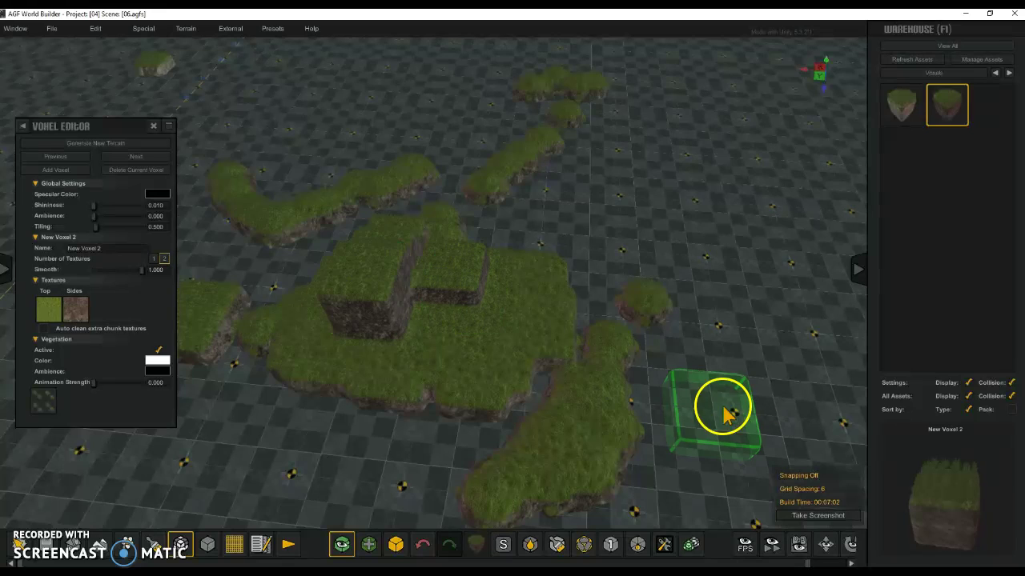
{"action": "right_click_drag", "start_coordinate": [562, 343], "coordinate": [420, 275]}
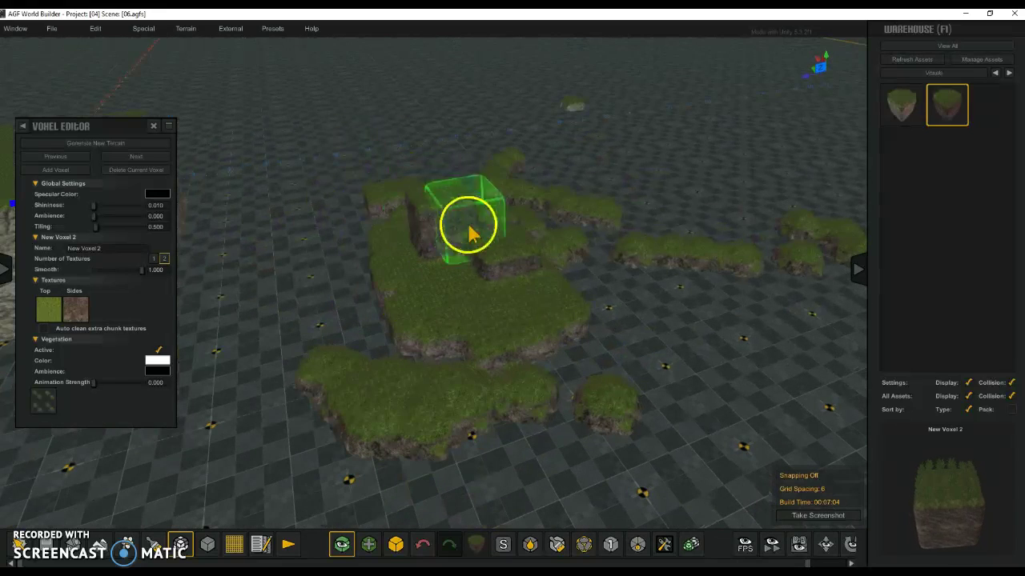
{"action": "key", "text": "a"}
{"action": "key", "text": "s"}
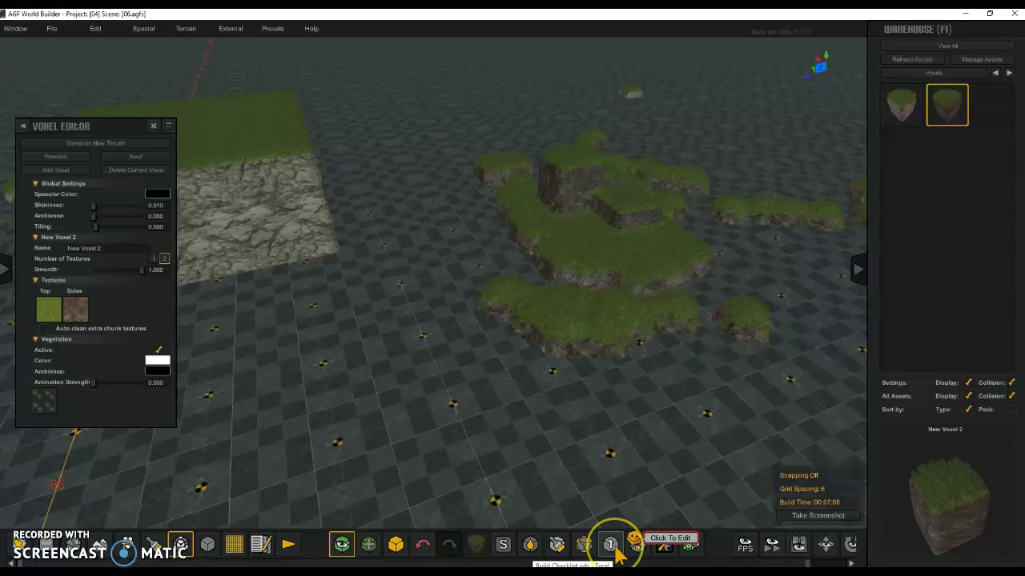
Step: Turn on Click To Edit and place separate New Voxel 2 cubes on the open grid beside the flat areas
{"action": "left_click", "coordinate": [418, 293]}
{"action": "left_click", "coordinate": [450, 358]}
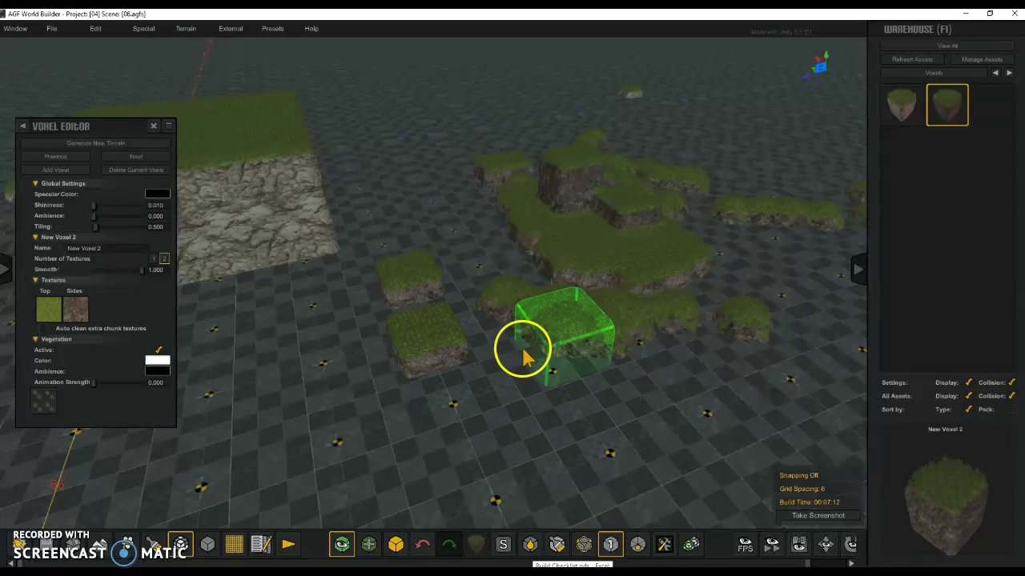
{"action": "left_click", "coordinate": [385, 364]}
{"action": "left_click", "coordinate": [304, 328]}
{"action": "left_click", "coordinate": [384, 307]}
{"action": "key", "text": "w"}
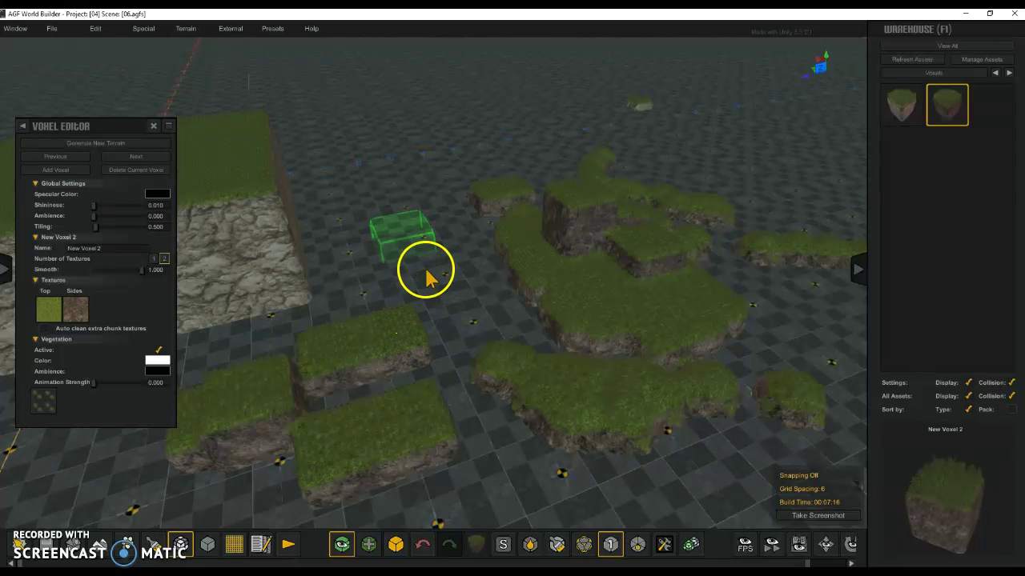
Step: Add New Voxel 2 cubes against the large block's side, turn off Click To Edit and add more voxels above them
{"action": "right_click_drag", "start_coordinate": [417, 327], "coordinate": [454, 212]}
{"action": "key", "text": "a"}
{"action": "key", "text": "a"}
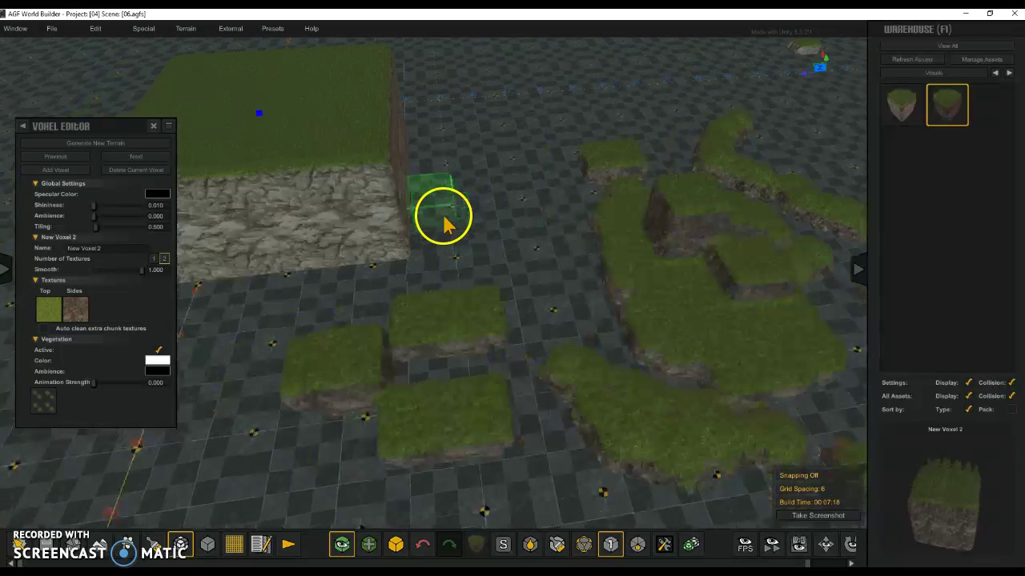
{"action": "left_click", "coordinate": [430, 215]}
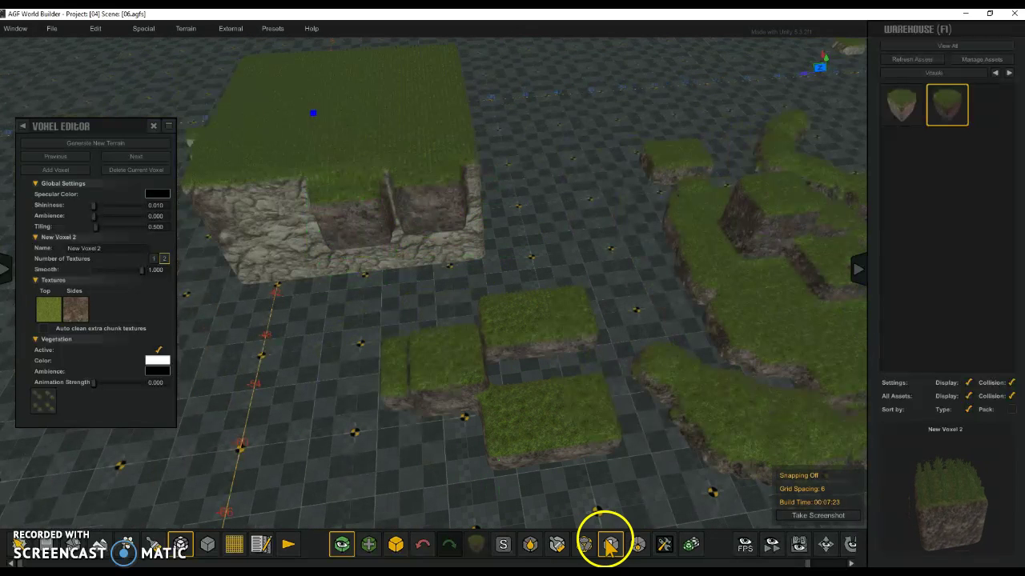
{"action": "left_click", "coordinate": [467, 132]}
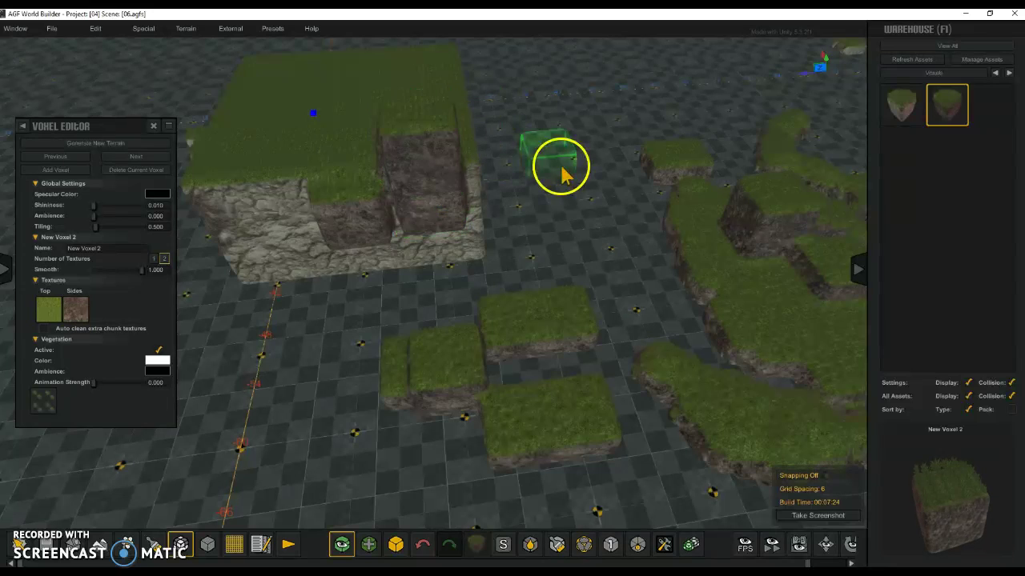
{"action": "key", "text": "a"}
{"action": "right_click_drag", "start_coordinate": [464, 273], "coordinate": [492, 259]}
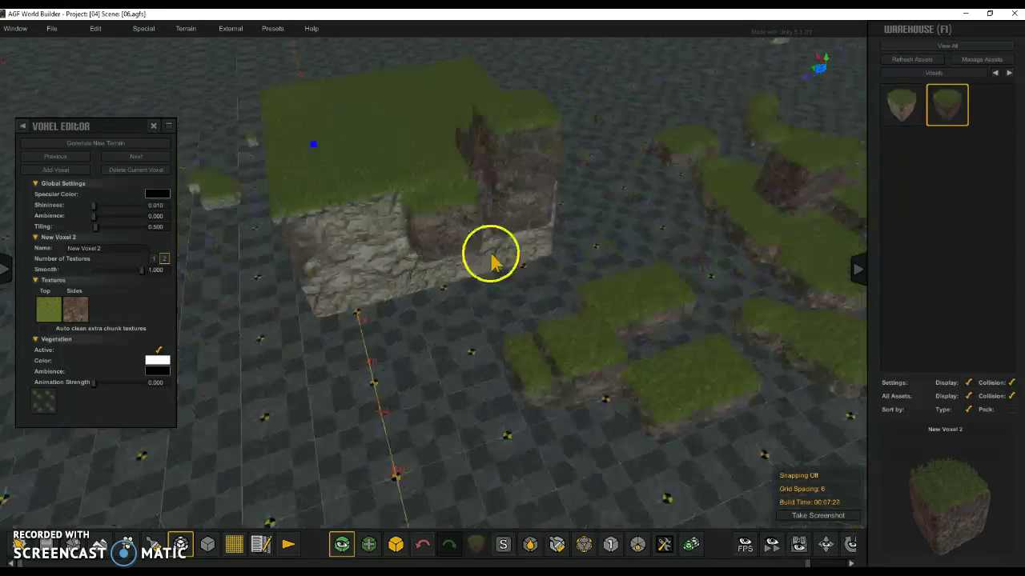
{"action": "scroll", "coordinate": [602, 476], "scroll_direction": "up", "scroll_amount": 3}
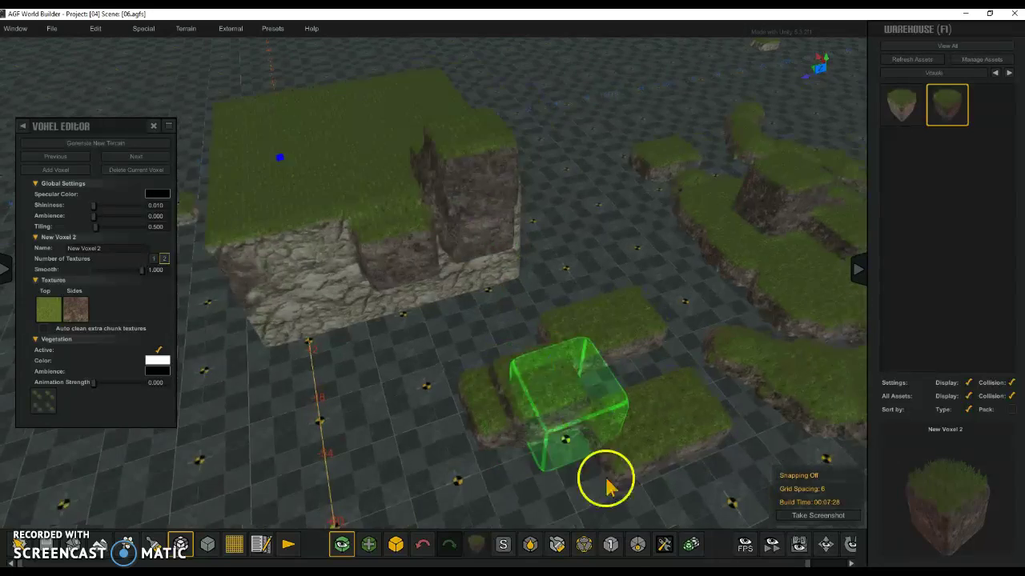
Step: Try the Use Base Of Brush option and add New Voxel 2 along the large block's upper side edge
{"action": "left_click", "coordinate": [639, 552]}
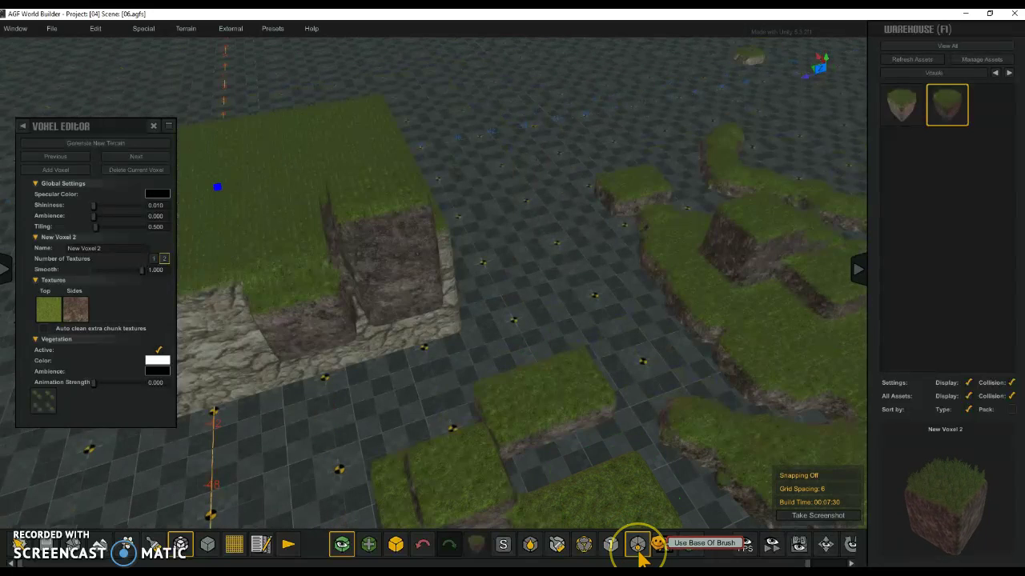
{"action": "mouse_move", "coordinate": [640, 558]}
{"action": "middle_mouse_down"}
{"action": "mouse_move", "coordinate": [457, 366]}
{"action": "mouse_move", "coordinate": [526, 327]}
{"action": "mouse_move", "coordinate": [448, 241]}
{"action": "mouse_move", "coordinate": [392, 240]}
{"action": "middle_mouse_up"}
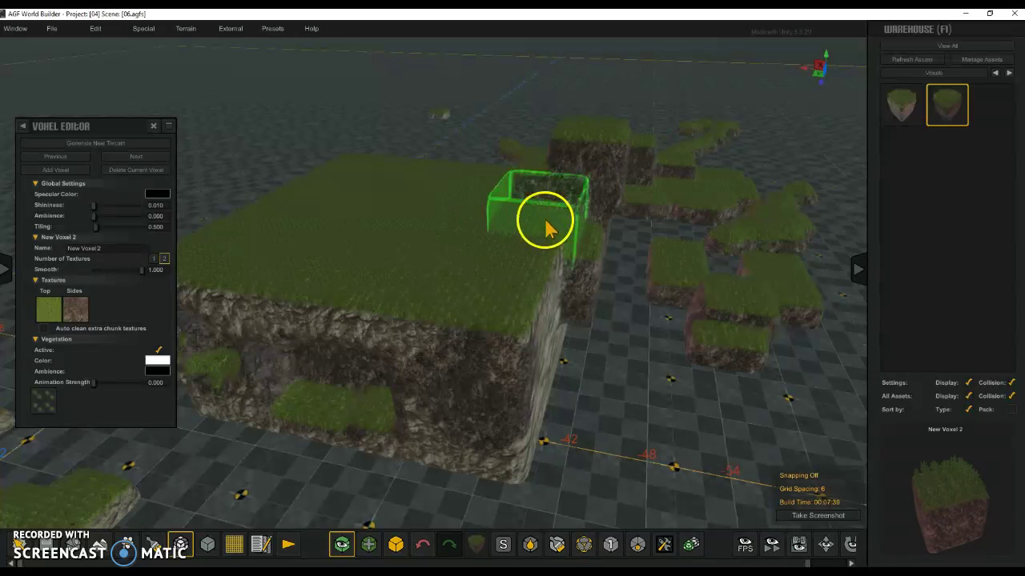
{"action": "left_click", "coordinate": [544, 276]}
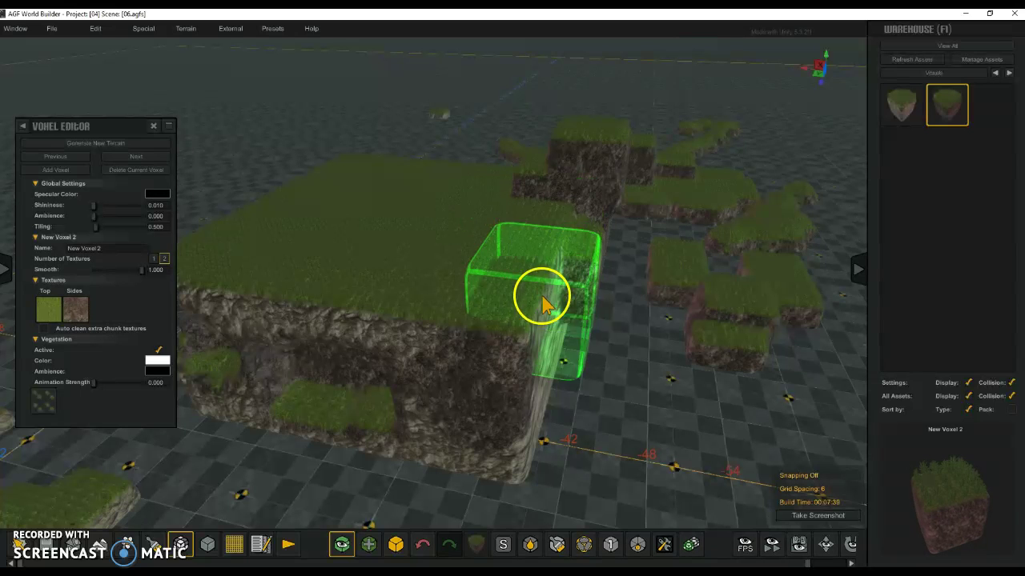
{"action": "scroll", "coordinate": [404, 272], "scroll_direction": "up", "scroll_amount": 5}
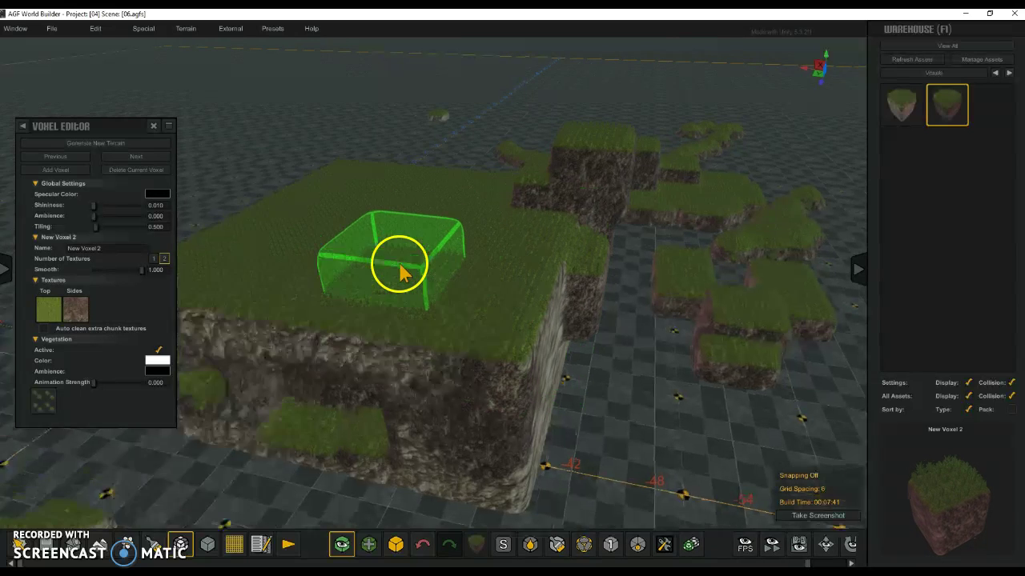
Step: Turn on Use Base Of Brush and place a New Voxel 2 cube on the open grid beside the large block
{"action": "left_click", "coordinate": [637, 544]}
{"action": "left_click", "coordinate": [516, 365]}
{"action": "mouse_move", "coordinate": [570, 401]}
{"action": "middle_mouse_down"}
{"action": "mouse_move", "coordinate": [592, 414]}
{"action": "mouse_move", "coordinate": [631, 479]}
{"action": "middle_mouse_up"}
Step: Place a sphere of New Voxel 2 resting on the grid, turn off Use Base Of Brush and place a half-sunken one beside it
{"action": "left_click", "coordinate": [396, 545]}
{"action": "scroll", "coordinate": [636, 446], "scroll_direction": "down", "scroll_amount": 5}
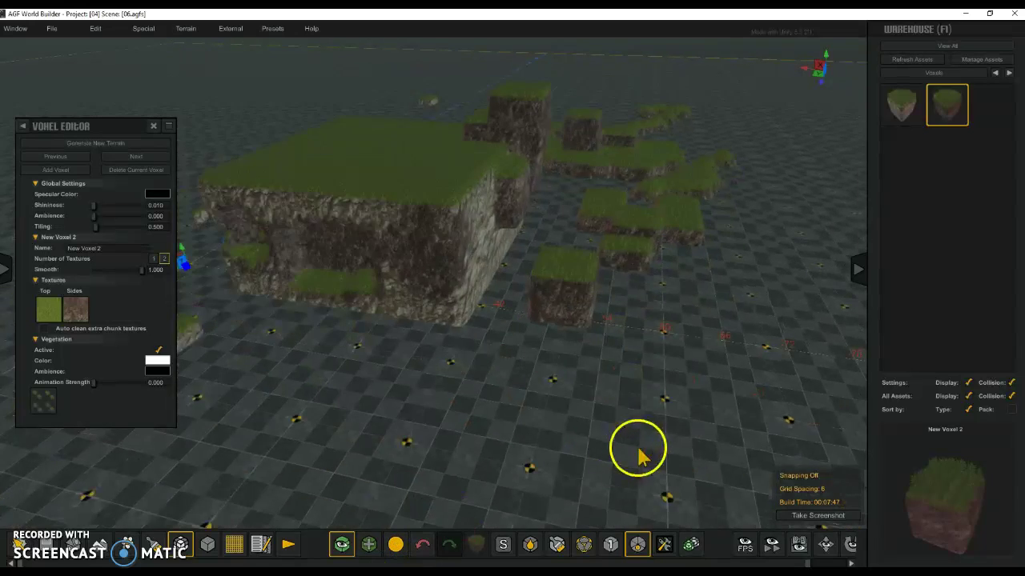
{"action": "right_click_drag", "start_coordinate": [528, 480], "coordinate": [567, 405]}
{"action": "left_click", "coordinate": [637, 544]}
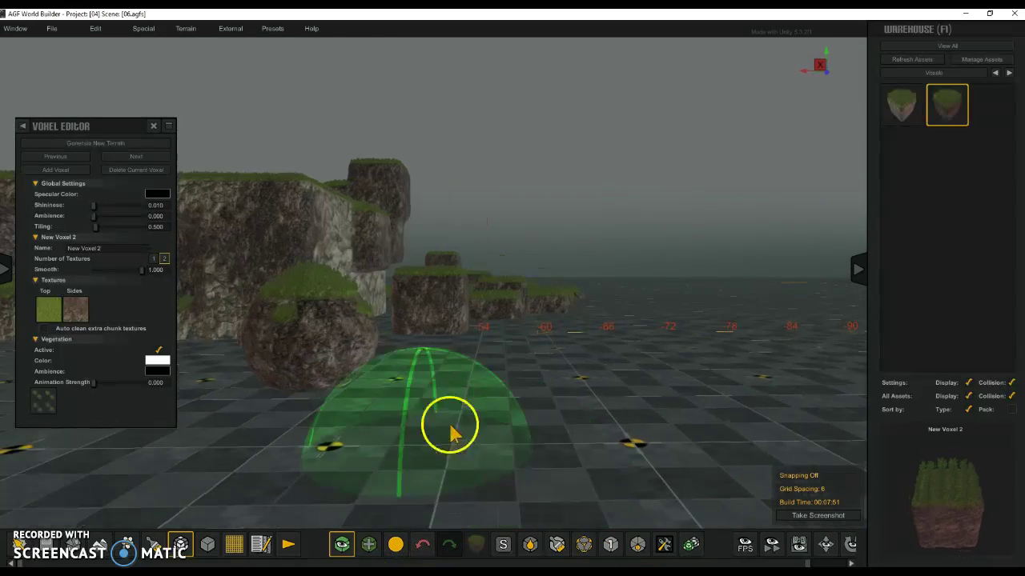
{"action": "left_click", "coordinate": [515, 389]}
{"action": "scroll", "coordinate": [537, 320], "scroll_direction": "up", "scroll_amount": 2}
{"action": "right_click_drag", "start_coordinate": [549, 246], "coordinate": [622, 473]}
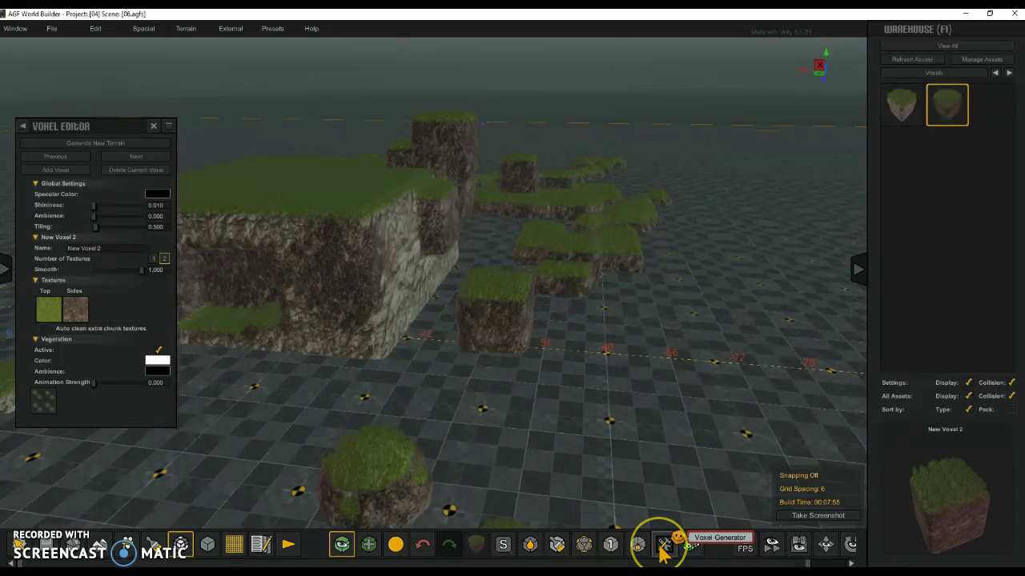
Step: Turn on Snap Voxel Brush To Grid and place a row of small New Voxel 2 spheres across the open grid
{"action": "left_click", "coordinate": [686, 552]}
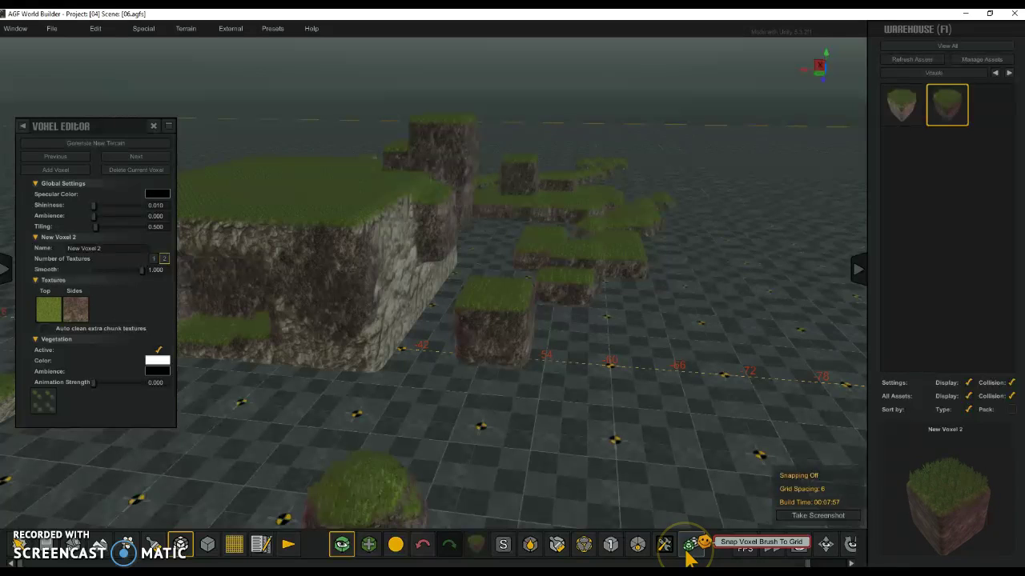
{"action": "left_click", "coordinate": [690, 551]}
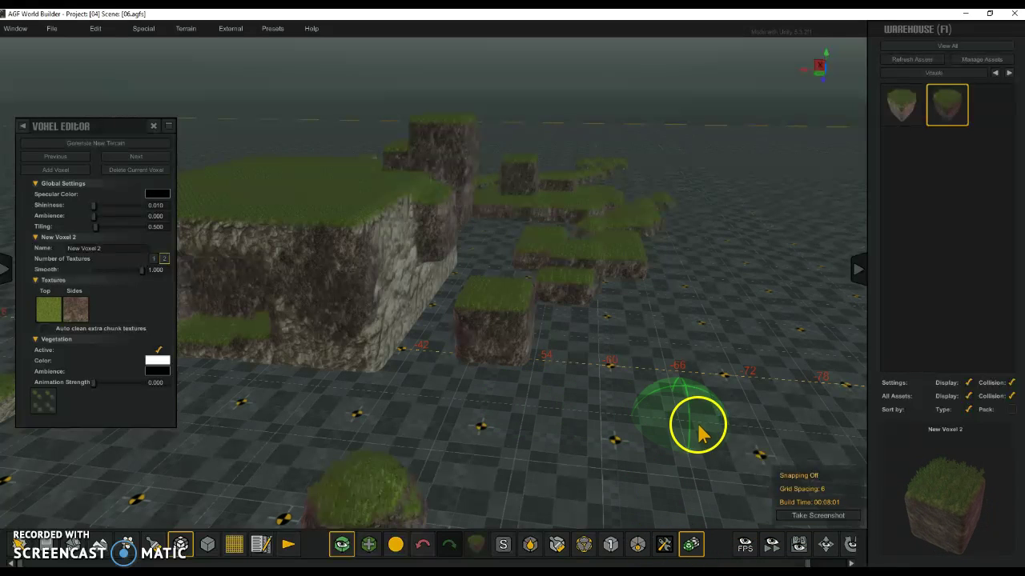
{"action": "key", "text": "s"}
{"action": "key", "text": "d"}
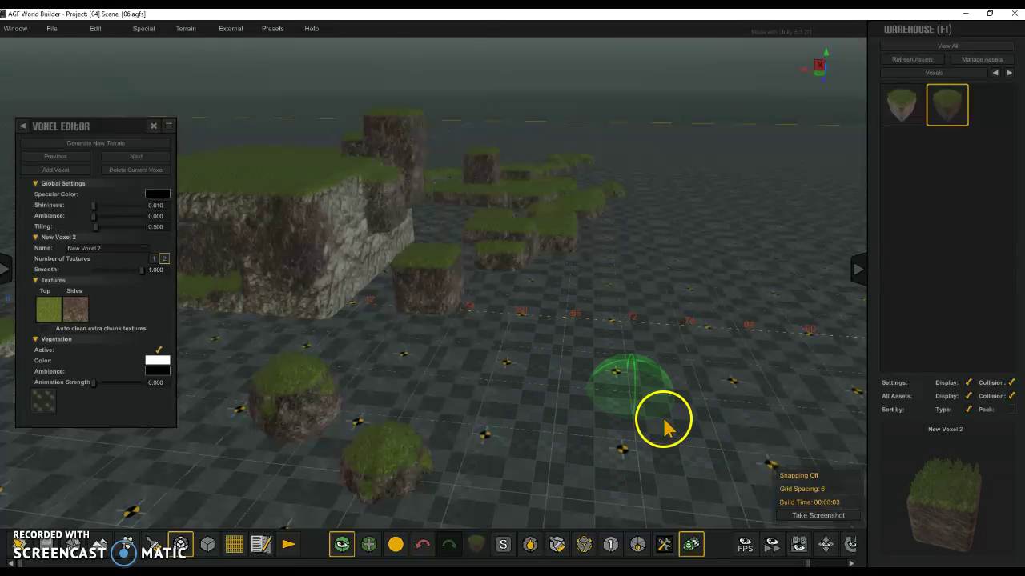
{"action": "left_click", "coordinate": [642, 403]}
{"action": "left_click", "coordinate": [588, 392]}
{"action": "key", "text": "d"}
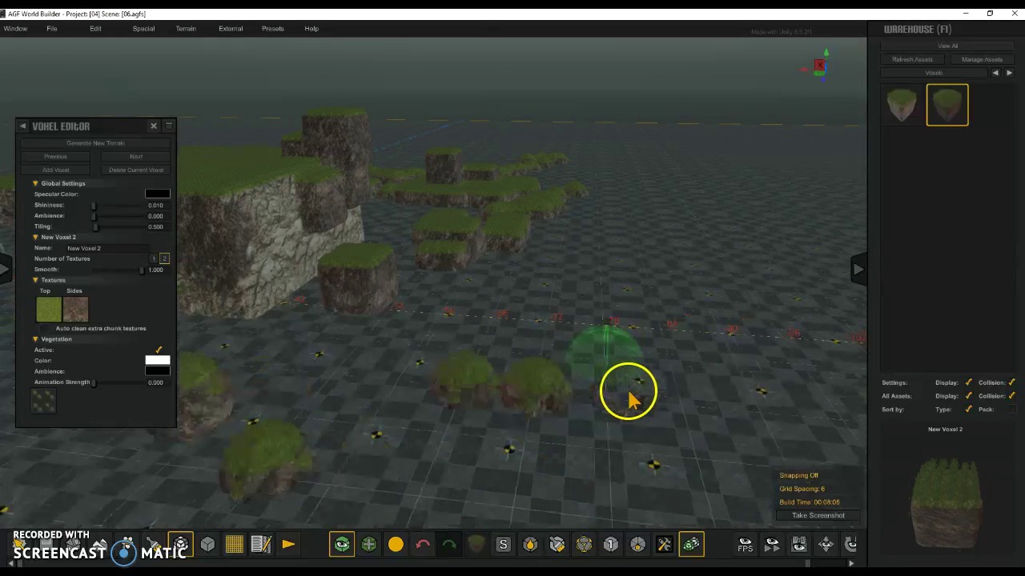
{"action": "left_click", "coordinate": [615, 426]}
{"action": "left_click", "coordinate": [704, 427]}
{"action": "left_click", "coordinate": [755, 426]}
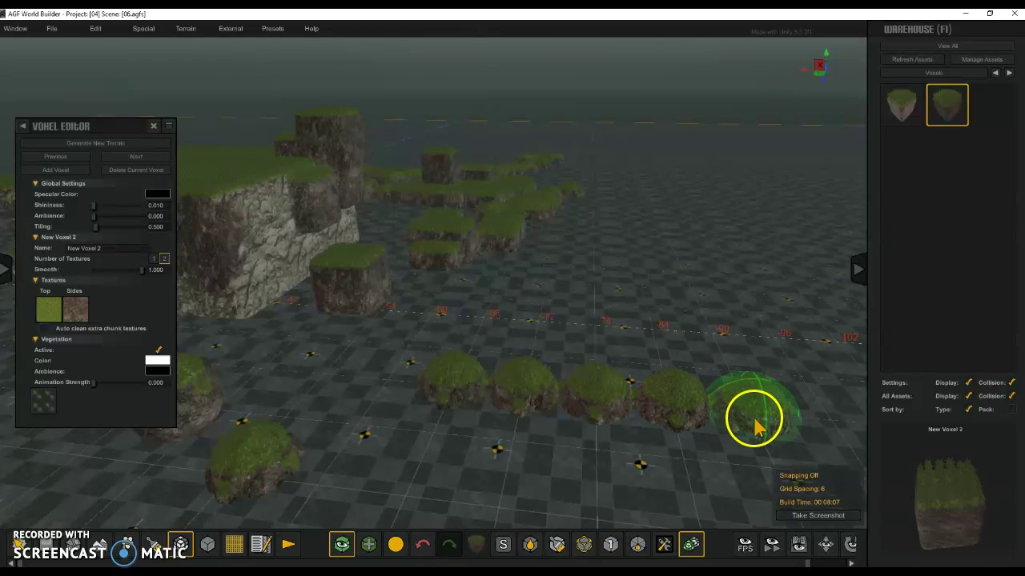
Step: Enlarge the sphere brush and place several large snapped New Voxel 2 spheres beyond the row of small ones
{"action": "key", "text": "d"}
{"action": "scroll", "coordinate": [743, 377], "scroll_direction": "up", "scroll_amount": 4}
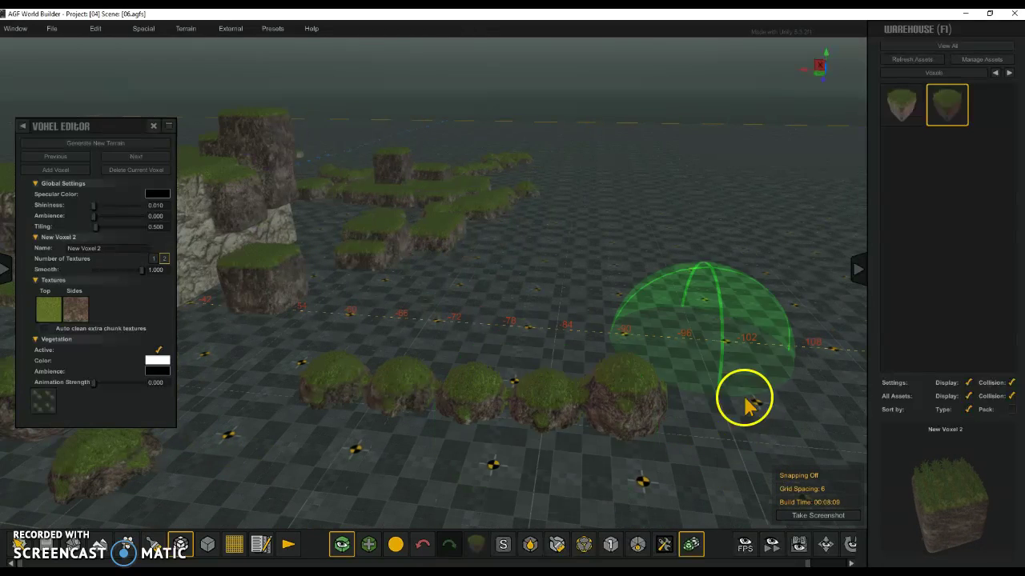
{"action": "key", "text": "s"}
{"action": "key", "text": "w"}
{"action": "left_click", "coordinate": [695, 299]}
{"action": "key", "text": "d"}
{"action": "left_click", "coordinate": [698, 300]}
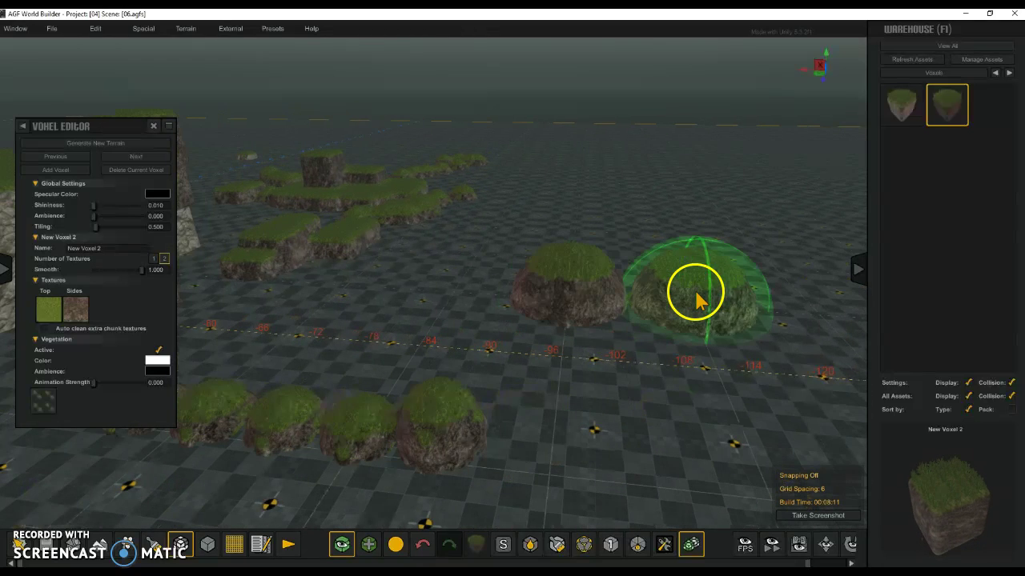
{"action": "key", "text": "d"}
{"action": "left_click", "coordinate": [725, 326]}
{"action": "left_click", "coordinate": [579, 382]}
{"action": "key", "text": "s"}
Step: Switch to the cube brush and place two large snapped New Voxel 2 slabs side by side near the spheres
{"action": "mouse_move", "coordinate": [535, 429]}
{"action": "right_mouse_down"}
{"action": "mouse_move", "coordinate": [397, 515]}
{"action": "mouse_move", "coordinate": [397, 538]}
{"action": "right_mouse_up"}
{"action": "left_click", "coordinate": [402, 546]}
{"action": "right_click_drag", "start_coordinate": [373, 472], "coordinate": [322, 398]}
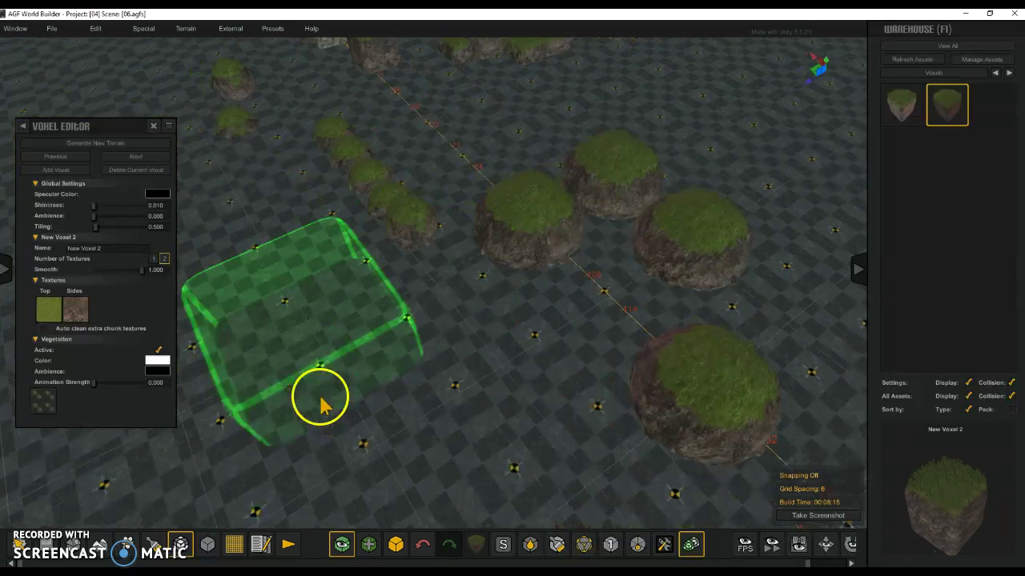
{"action": "left_click", "coordinate": [401, 469]}
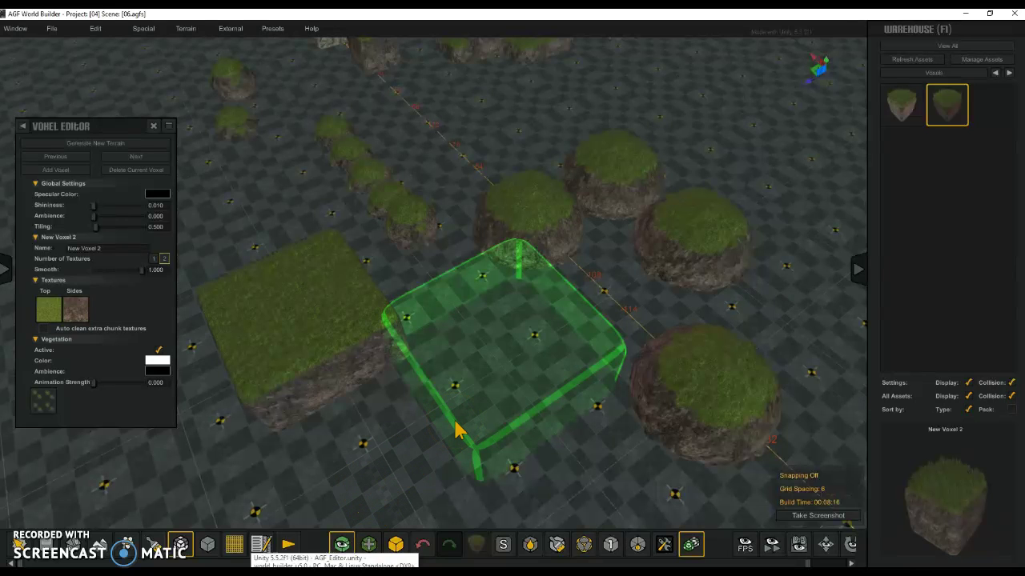
{"action": "mouse_move", "coordinate": [457, 430]}
{"action": "right_mouse_down"}
{"action": "mouse_move", "coordinate": [457, 440]}
{"action": "mouse_move", "coordinate": [512, 240]}
{"action": "mouse_move", "coordinate": [424, 289]}
{"action": "mouse_move", "coordinate": [405, 315]}
{"action": "right_mouse_up"}
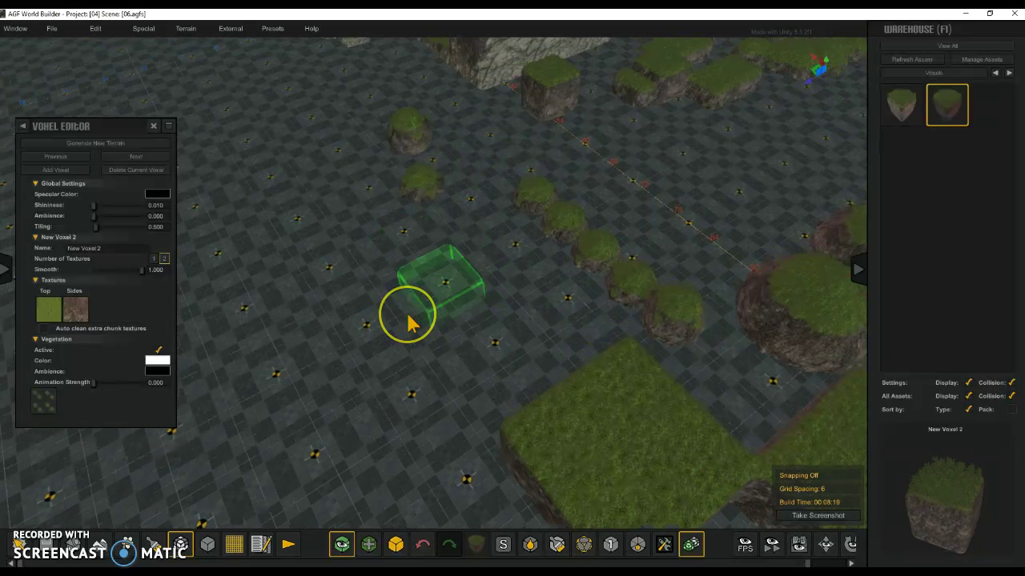
Step: Resize the cube brush and turn off Snap Voxel Brush To Grid
{"action": "scroll", "coordinate": [408, 323], "scroll_direction": "up", "scroll_amount": 3}
{"action": "scroll", "coordinate": [407, 323], "scroll_direction": "down", "scroll_amount": 3}
{"action": "scroll", "coordinate": [408, 323], "scroll_direction": "up", "scroll_amount": 4}
{"action": "scroll", "coordinate": [408, 324], "scroll_direction": "up", "scroll_amount": 1}
{"action": "key", "text": "a"}
{"action": "right_click_drag", "start_coordinate": [436, 324], "coordinate": [544, 283]}
{"action": "left_click", "coordinate": [695, 546]}
{"action": "key", "text": "a"}
{"action": "key", "text": "w"}
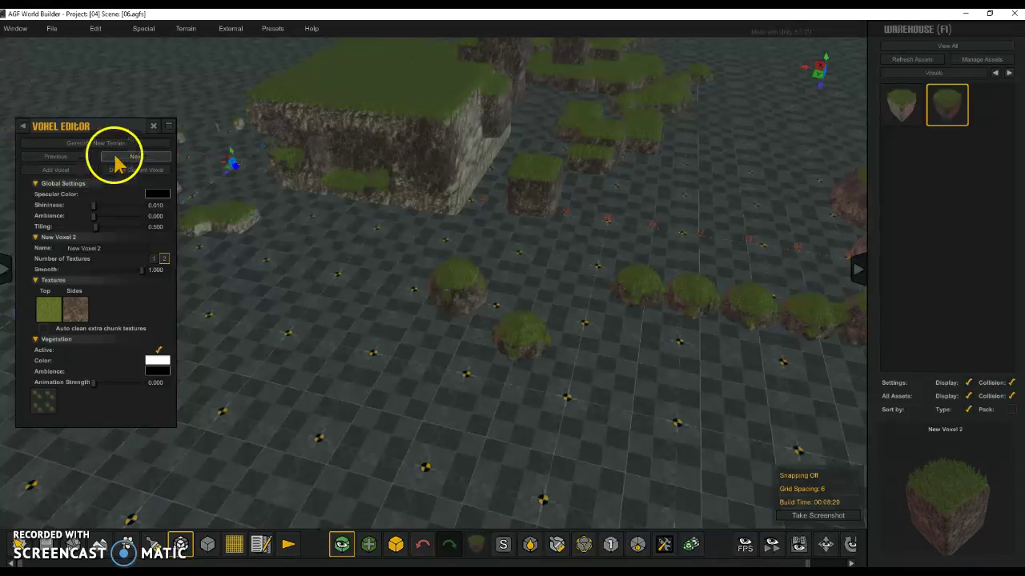
Step: Select the Ground voxel and set the global specular color to red
{"action": "left_click", "coordinate": [87, 158]}
{"action": "left_click", "coordinate": [89, 159]}
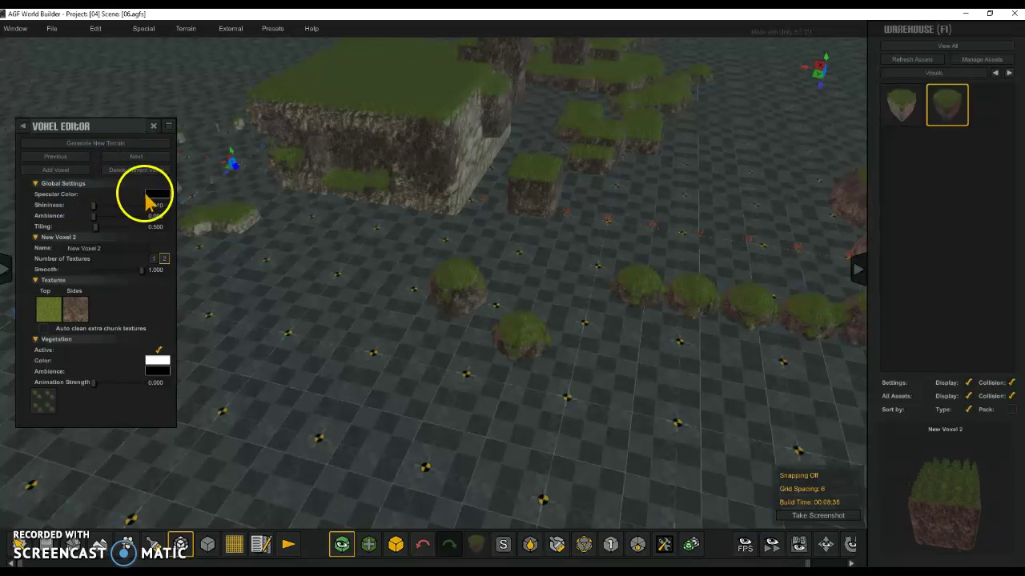
{"action": "left_click", "coordinate": [156, 196]}
{"action": "left_click", "coordinate": [61, 170]}
{"action": "left_click", "coordinate": [64, 157]}
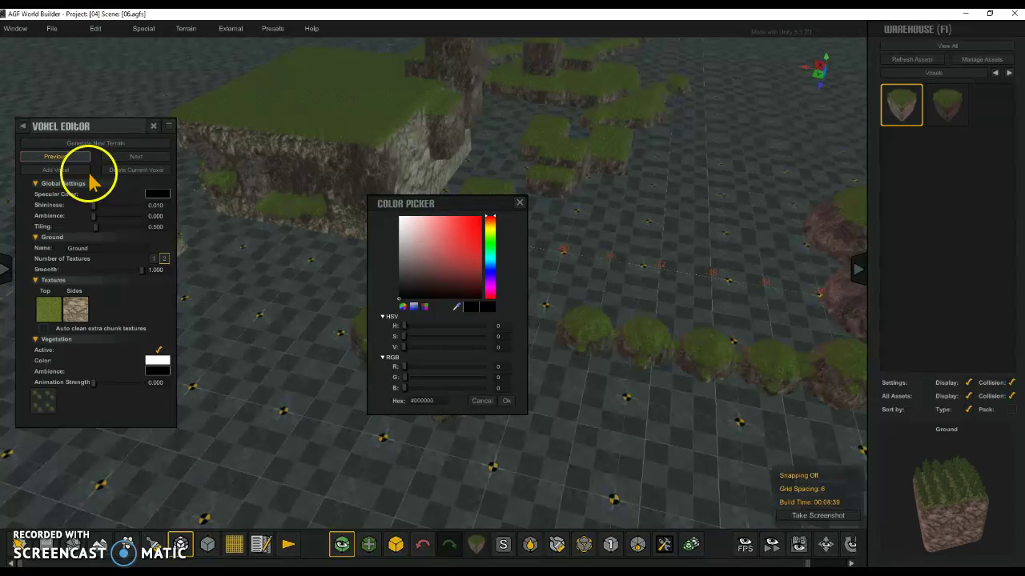
{"action": "left_click", "coordinate": [459, 233]}
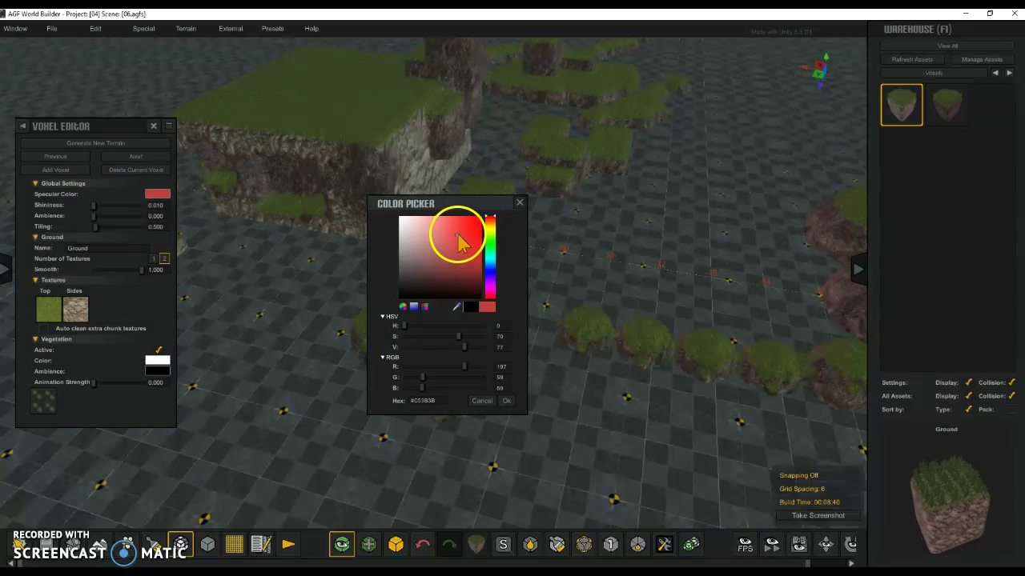
{"action": "left_click", "coordinate": [520, 202]}
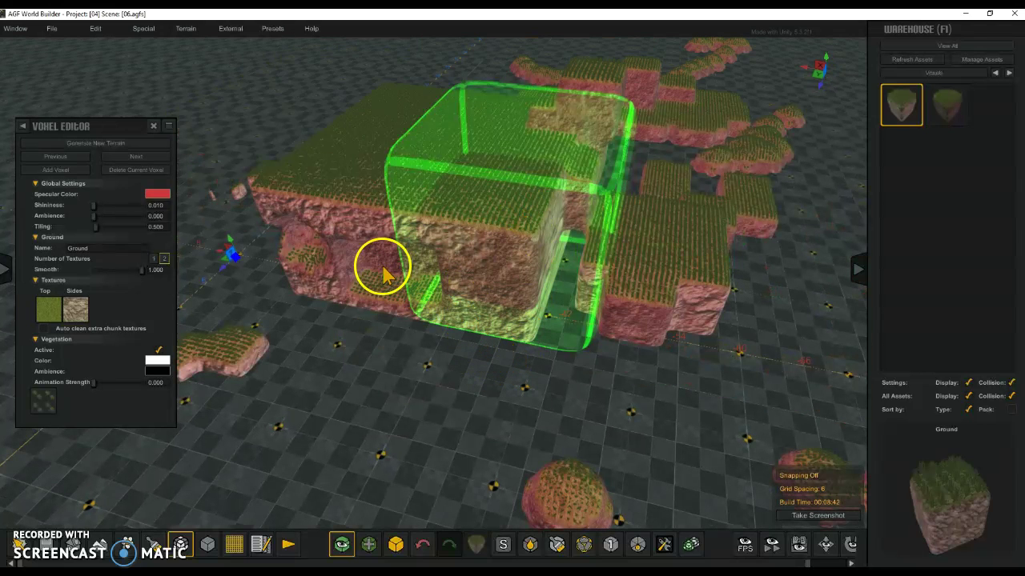
{"action": "key", "text": "s"}
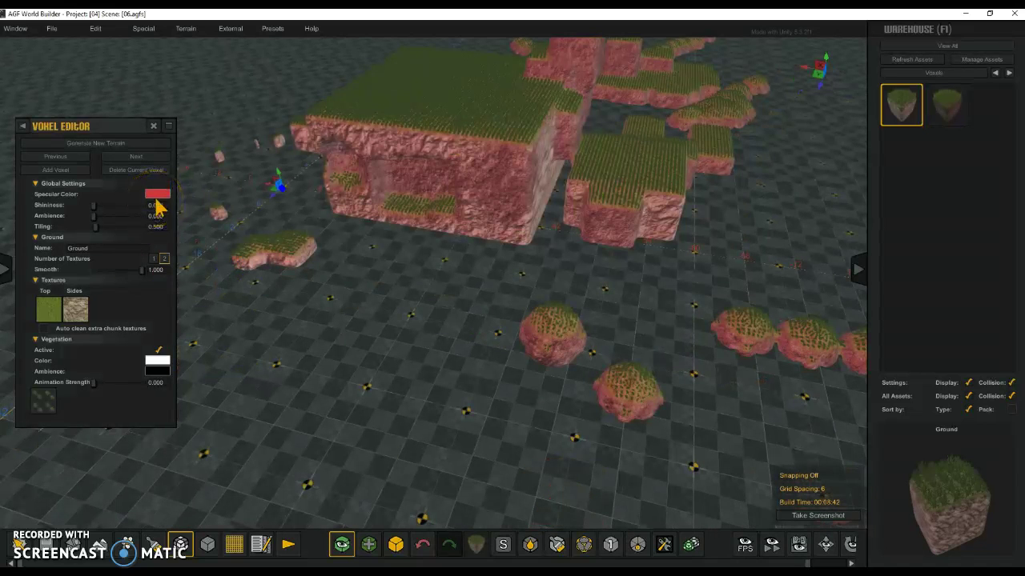
Step: Set the global shininess to 0.153 and the ambience to 0.656
{"action": "mouse_move", "coordinate": [114, 203]}
{"action": "left_mouse_down"}
{"action": "mouse_move", "coordinate": [190, 217]}
{"action": "mouse_move", "coordinate": [102, 224]}
{"action": "left_mouse_up"}
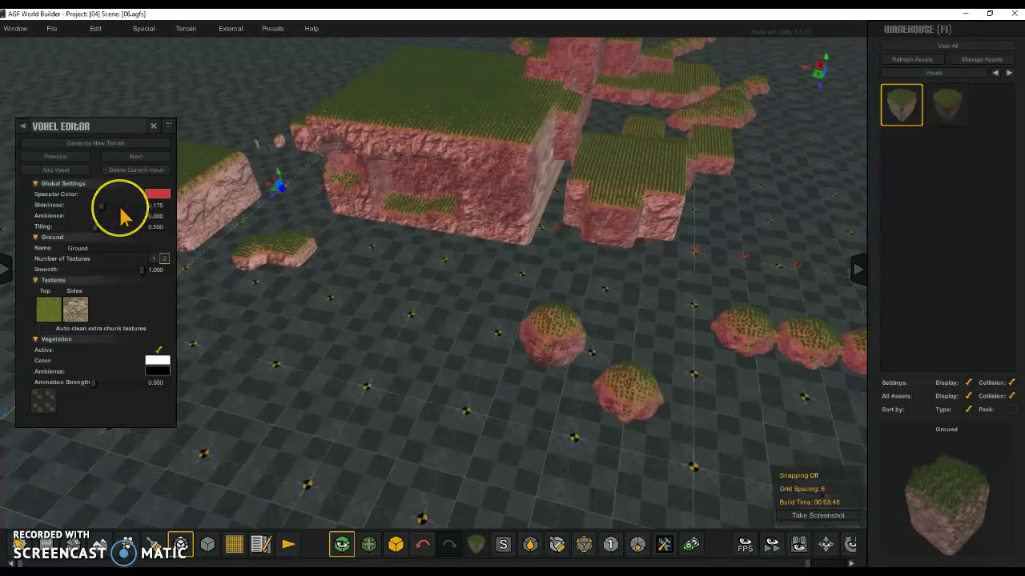
{"action": "left_click", "coordinate": [121, 206]}
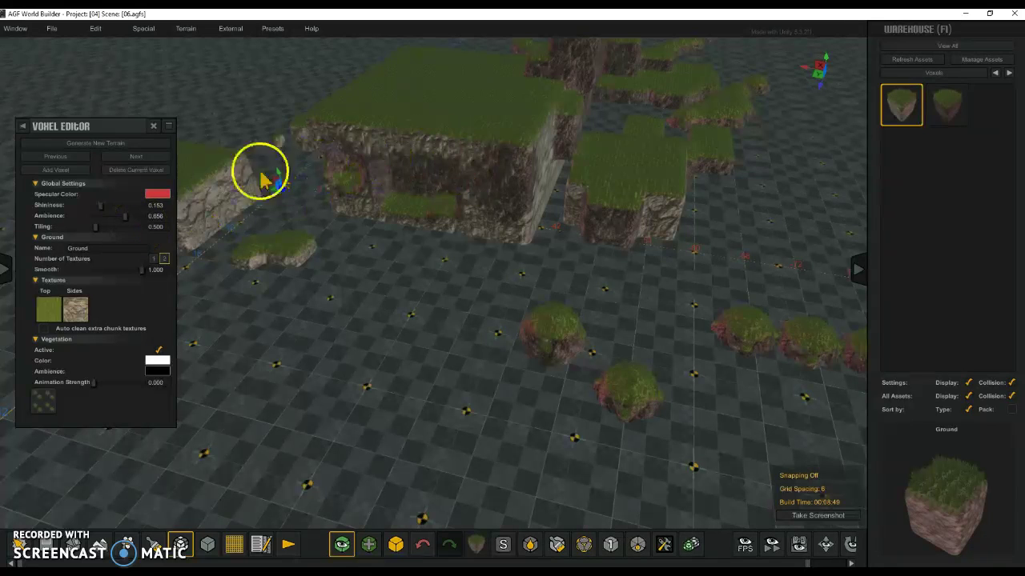
Step: Set the global texture tiling to 6.150
{"action": "left_click", "coordinate": [317, 159]}
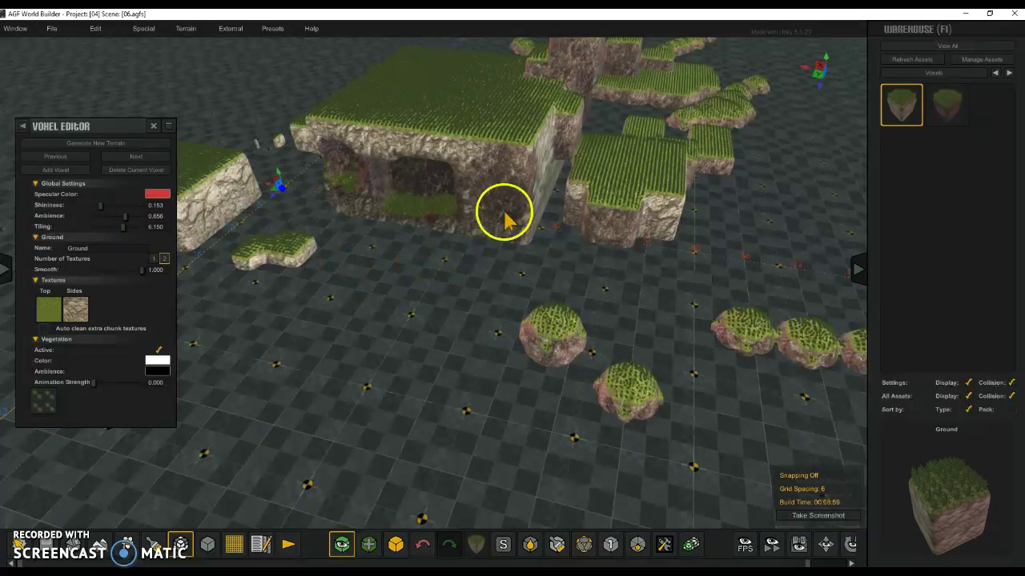
{"action": "left_click", "coordinate": [404, 158]}
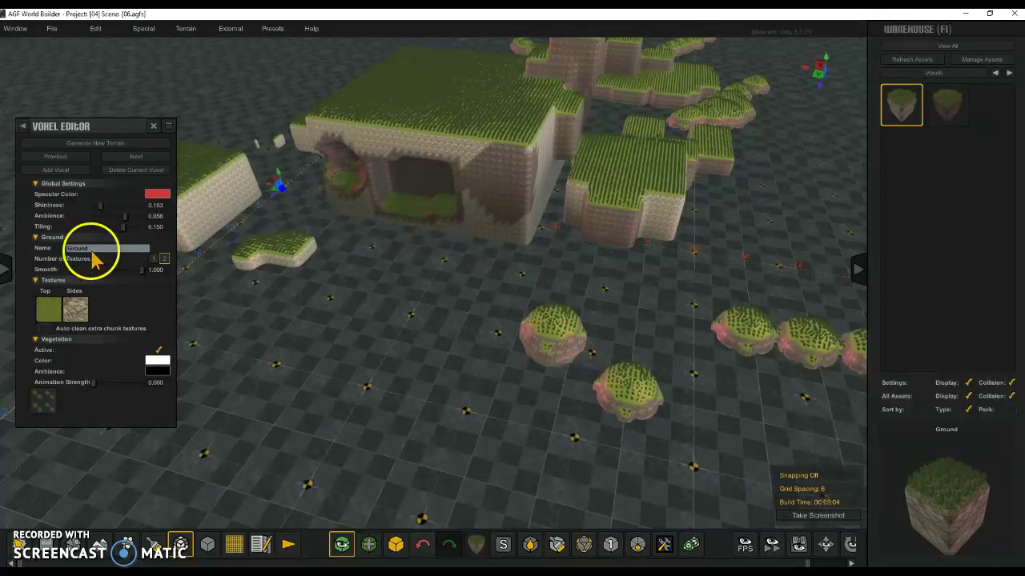
{"action": "left_click", "coordinate": [154, 260]}
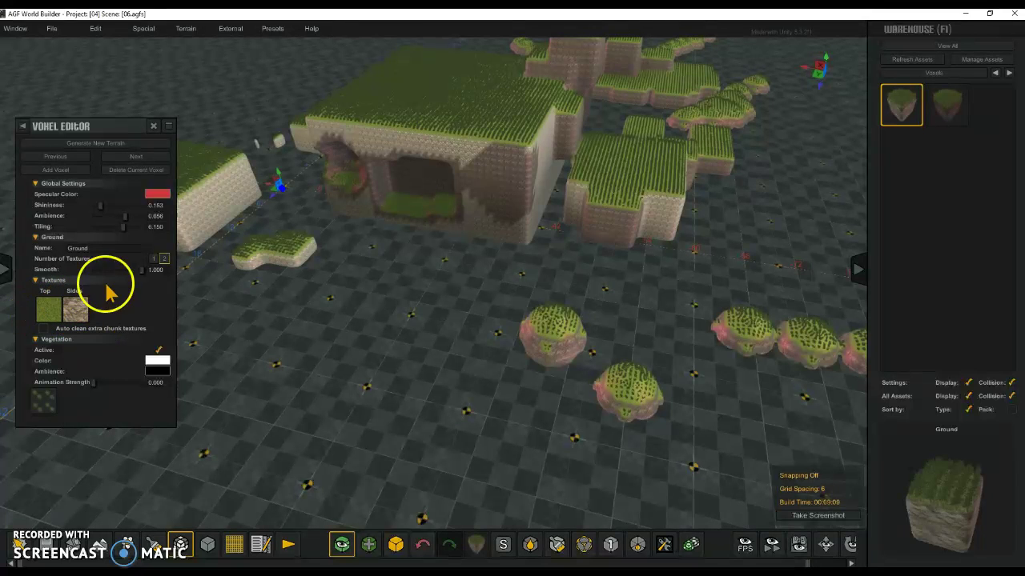
Step: Set the Ground voxel's smooth value to 0.422
{"action": "key", "text": "w"}
{"action": "right_click_drag", "start_coordinate": [458, 317], "coordinate": [475, 263]}
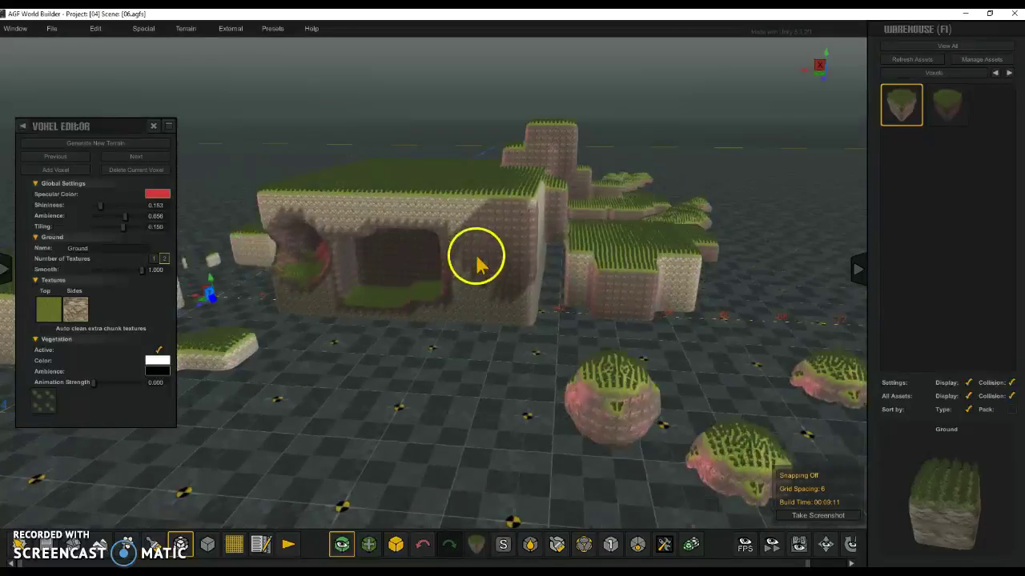
{"action": "key", "text": "w"}
{"action": "right_click_drag", "start_coordinate": [622, 357], "coordinate": [619, 332]}
{"action": "key", "text": "w"}
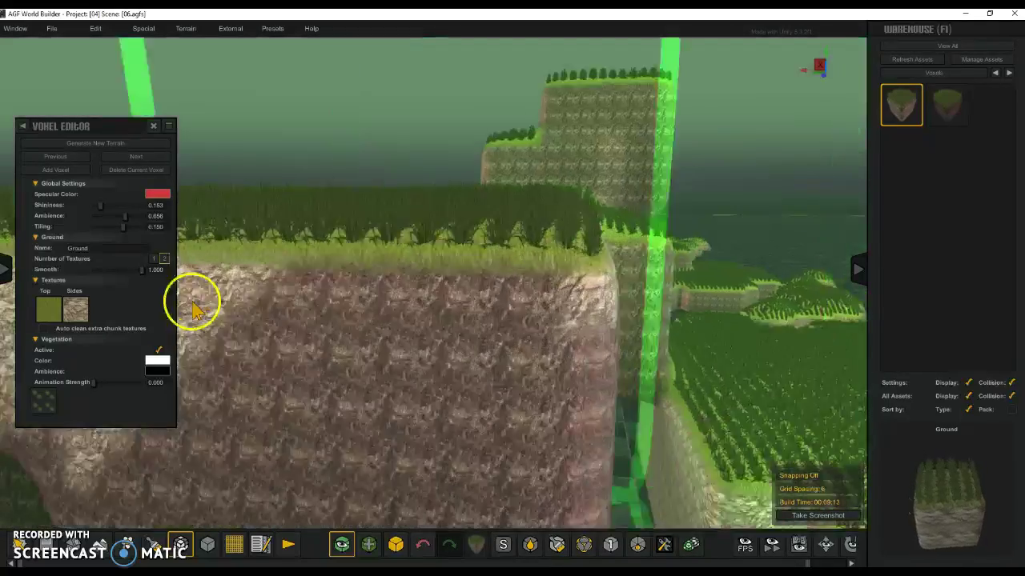
{"action": "left_click", "coordinate": [94, 270]}
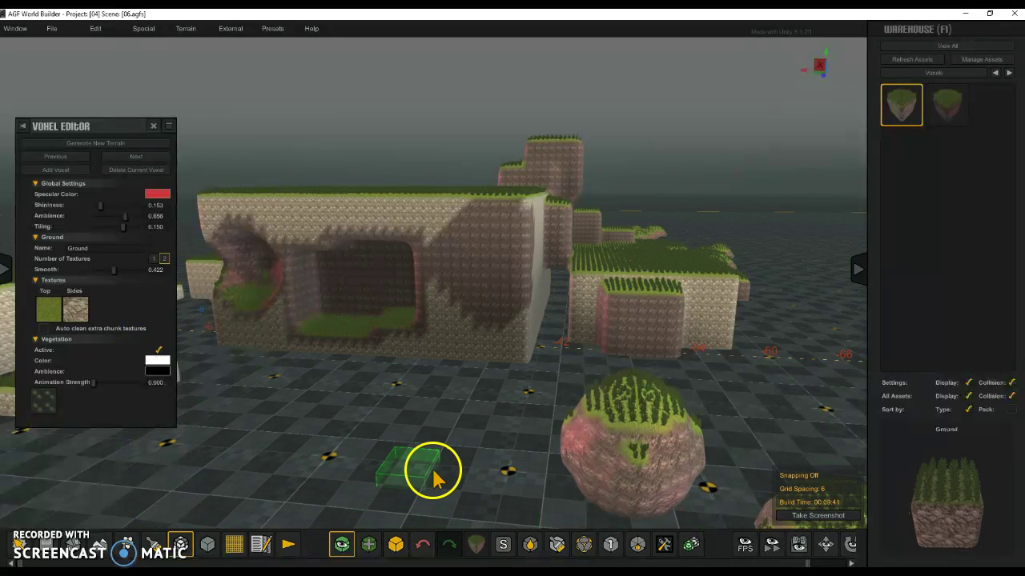
Step: Add a new voxel with a cyan texture on the sides and a blue texture on top
{"action": "left_click", "coordinate": [54, 169]}
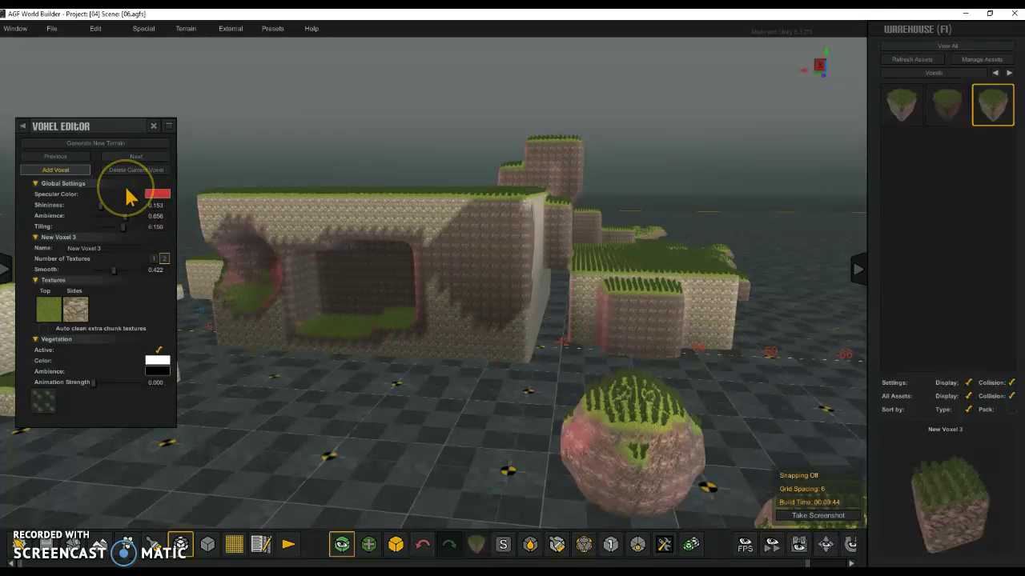
{"action": "left_click", "coordinate": [78, 309]}
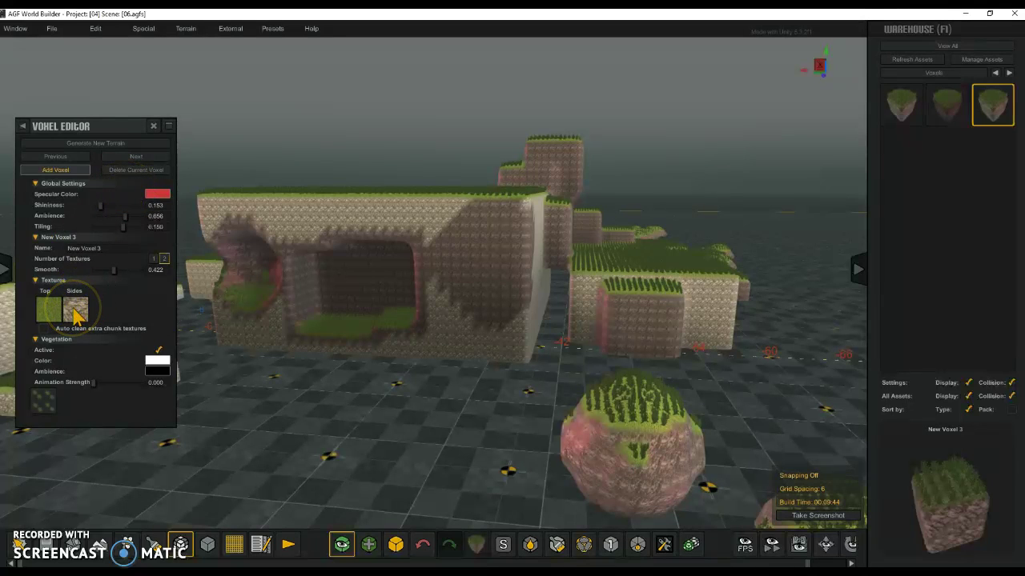
{"action": "scroll", "coordinate": [74, 160], "scroll_direction": "down", "scroll_amount": 3}
{"action": "left_click", "coordinate": [34, 90]}
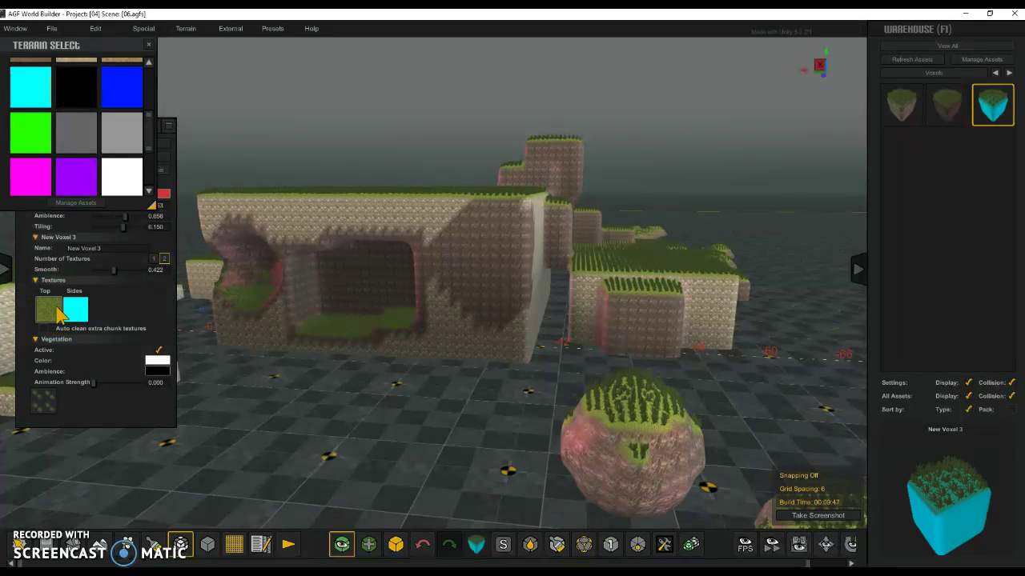
{"action": "left_click", "coordinate": [46, 310]}
{"action": "left_click", "coordinate": [120, 89]}
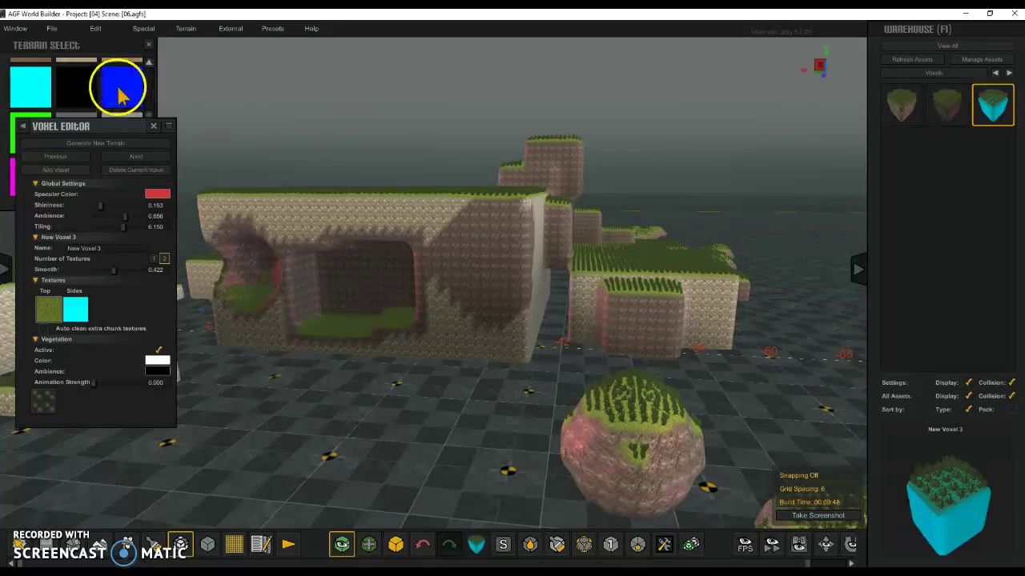
{"action": "left_click", "coordinate": [120, 94]}
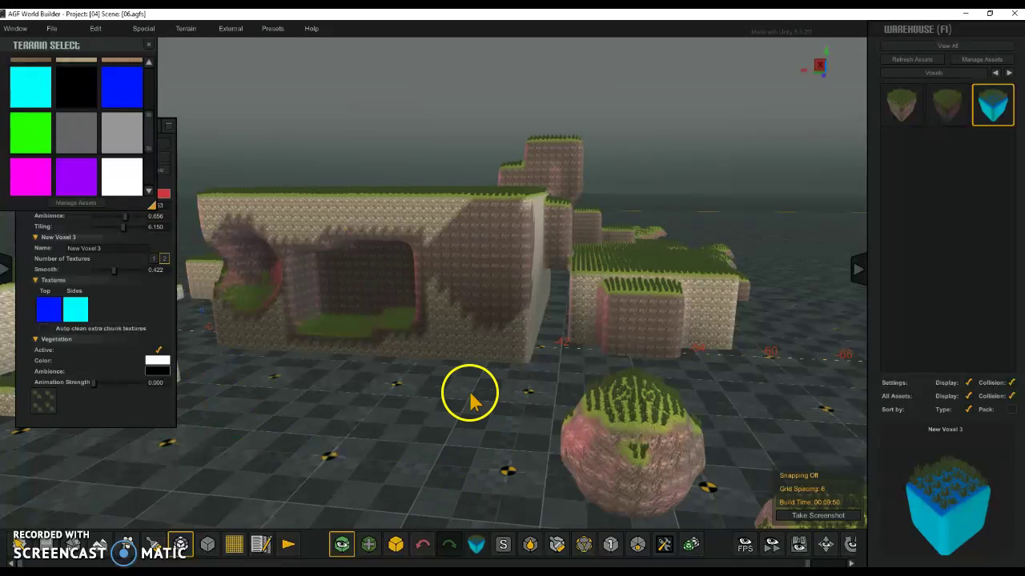
{"action": "left_click", "coordinate": [150, 45]}
Step: Place a New Voxel 3 block in front of the large building block, choosing the cyan texture for removal from the chunk
{"action": "key", "text": "w"}
{"action": "key", "text": "w"}
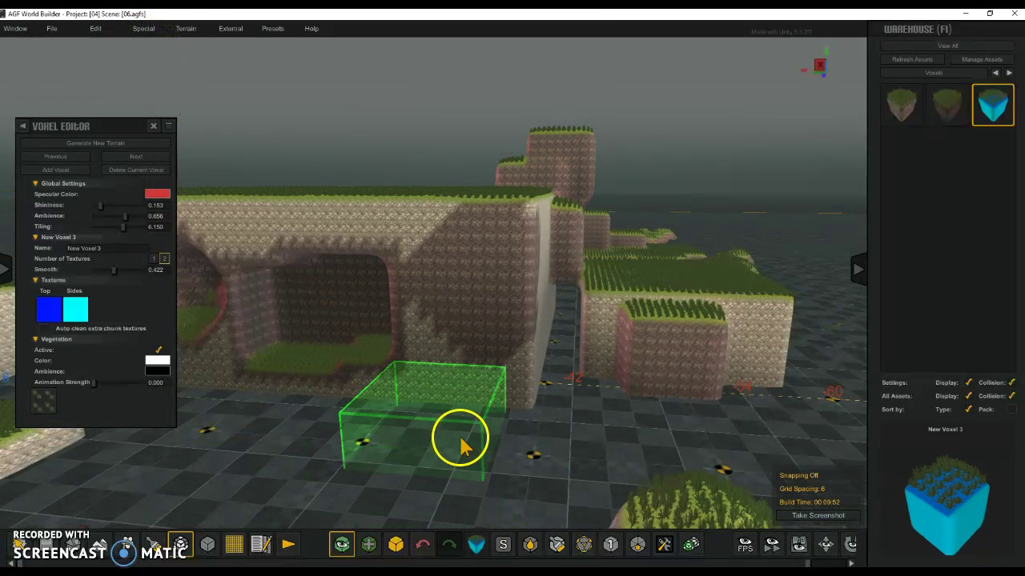
{"action": "left_click", "coordinate": [458, 426]}
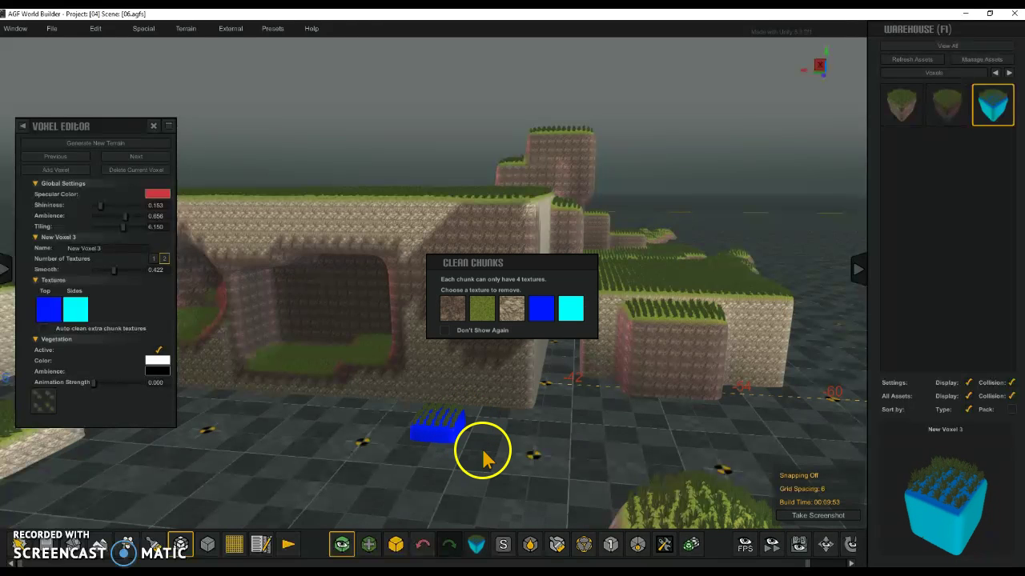
{"action": "key", "text": "w"}
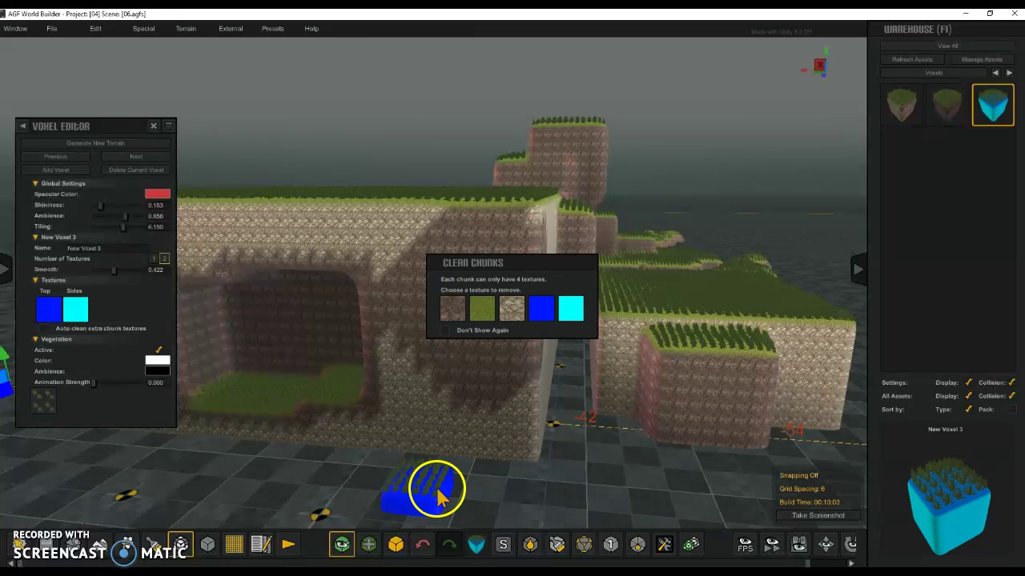
{"action": "scroll", "coordinate": [438, 495], "scroll_direction": "down", "scroll_amount": 5}
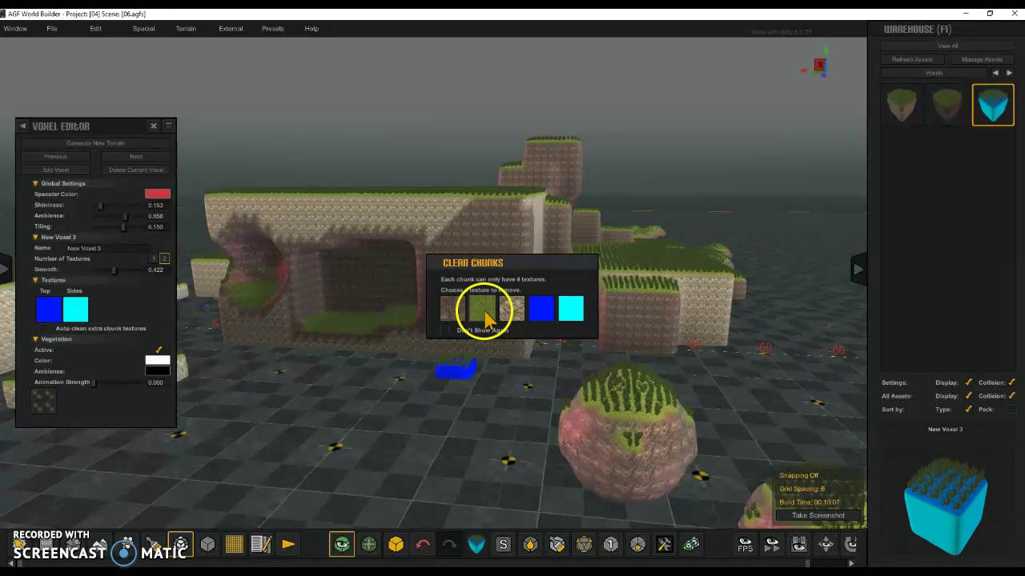
{"action": "scroll", "coordinate": [604, 408], "scroll_direction": "up", "scroll_amount": 5}
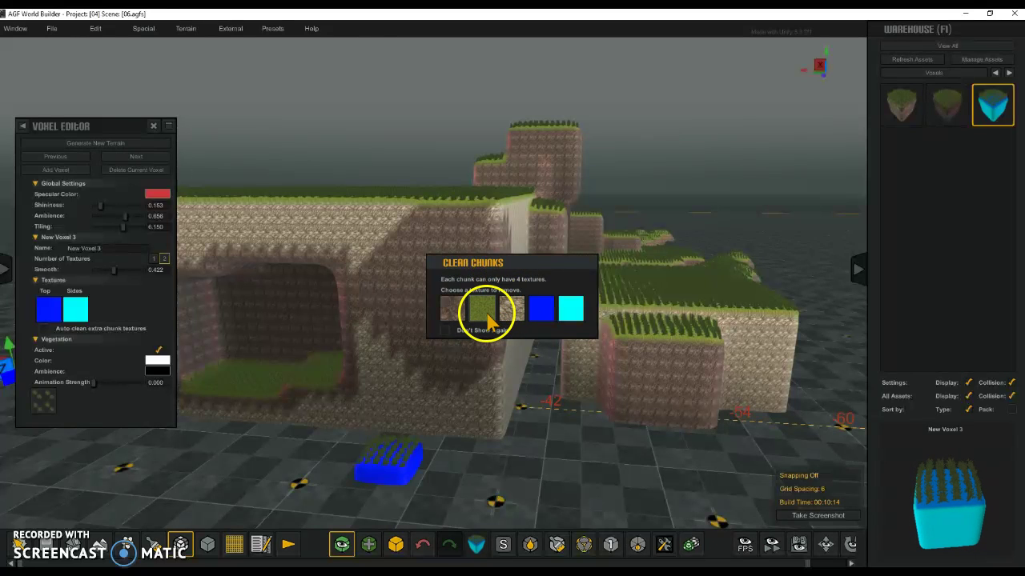
{"action": "left_click", "coordinate": [568, 308]}
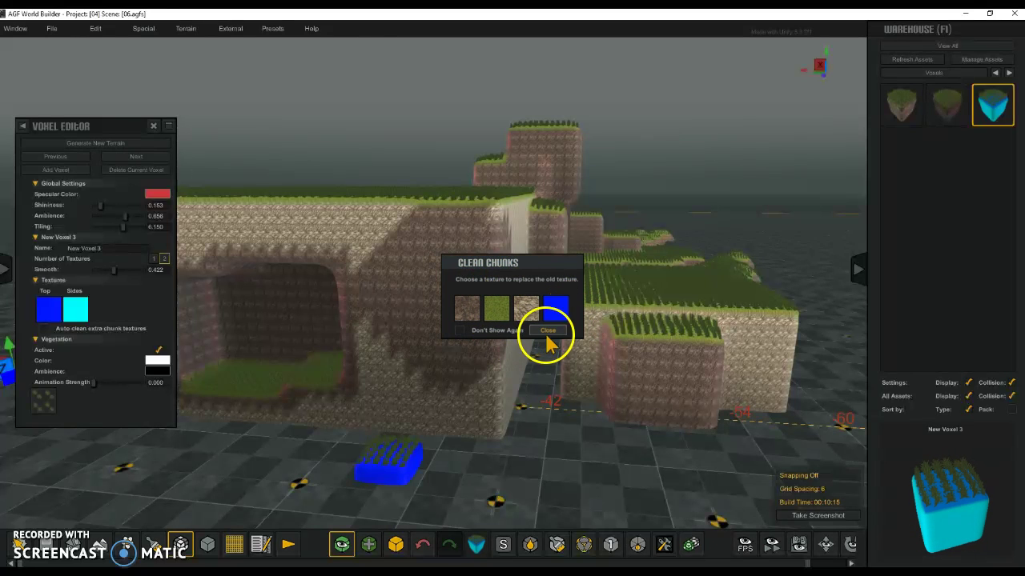
{"action": "left_click", "coordinate": [548, 331]}
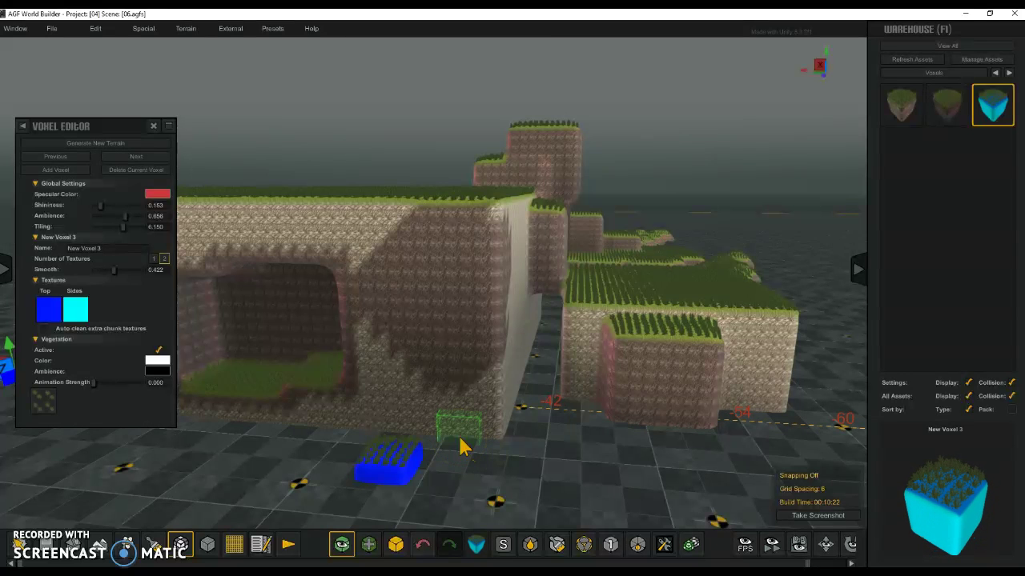
Step: Place a second New Voxel 3 block on the open ground in front of the first blue one
{"action": "key", "text": "a"}
{"action": "mouse_move", "coordinate": [460, 446]}
{"action": "left_mouse_down"}
{"action": "mouse_move", "coordinate": [469, 464]}
{"action": "mouse_move", "coordinate": [464, 238]}
{"action": "mouse_move", "coordinate": [384, 222]}
{"action": "mouse_move", "coordinate": [462, 358]}
{"action": "mouse_move", "coordinate": [542, 280]}
{"action": "mouse_move", "coordinate": [573, 431]}
{"action": "mouse_move", "coordinate": [747, 494]}
{"action": "left_mouse_up"}
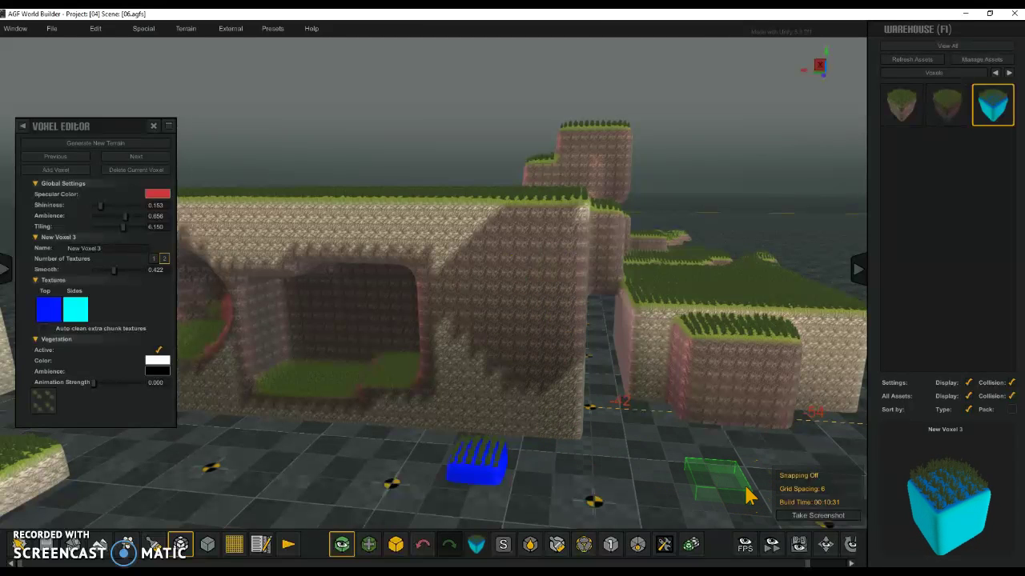
{"action": "key", "text": "s"}
{"action": "key", "text": "d"}
{"action": "key", "text": "a"}
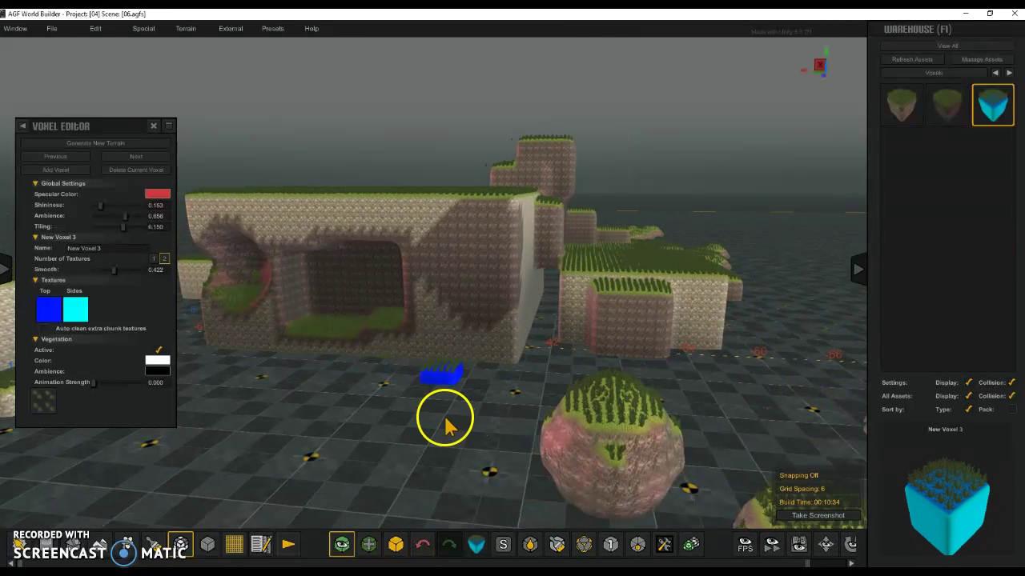
{"action": "left_click", "coordinate": [450, 469]}
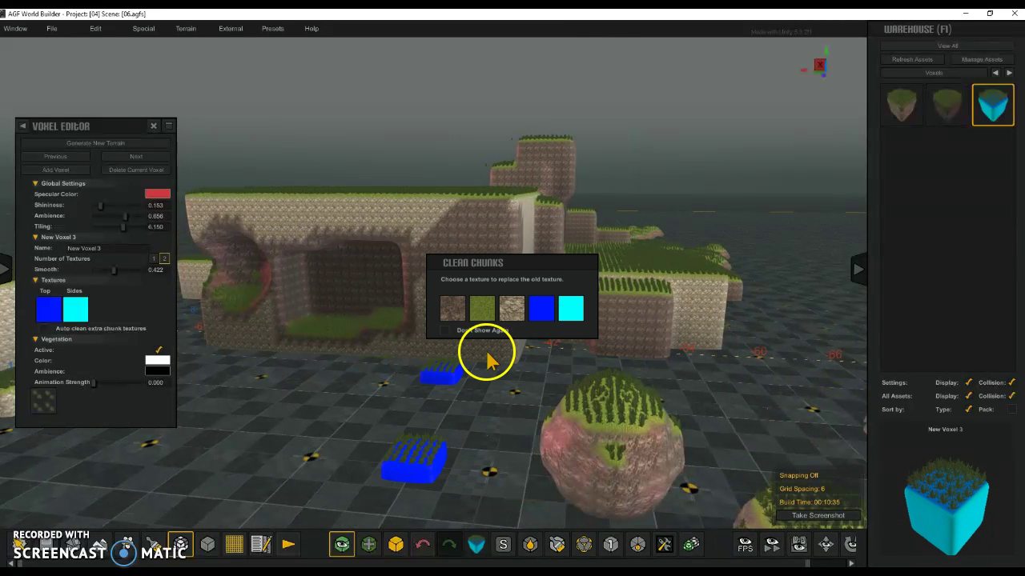
Step: Clean the extra chunk textures by choosing cyan, and stop the Clean Chunks dialog from showing again
{"action": "left_click", "coordinate": [564, 306]}
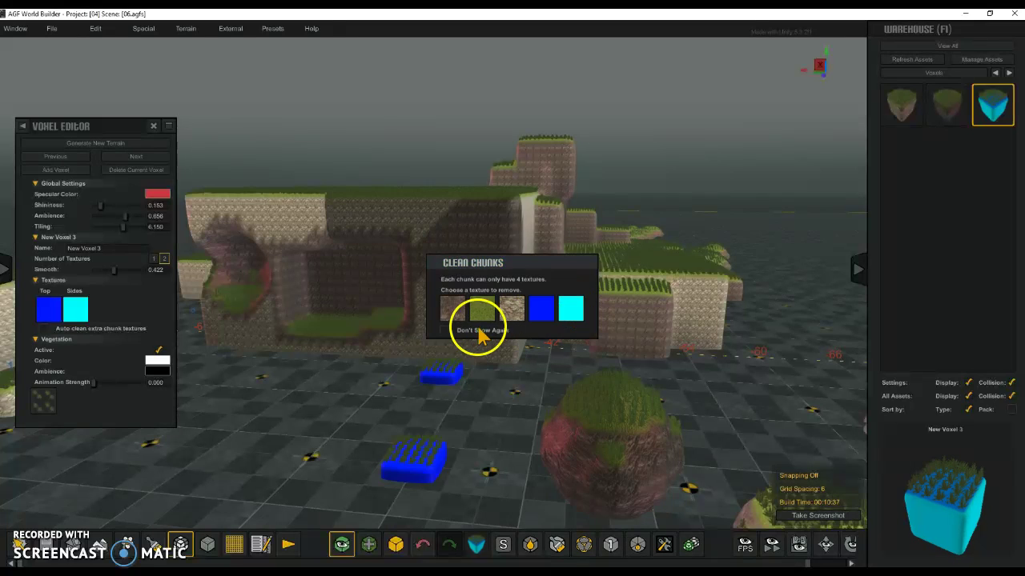
{"action": "left_click", "coordinate": [569, 307]}
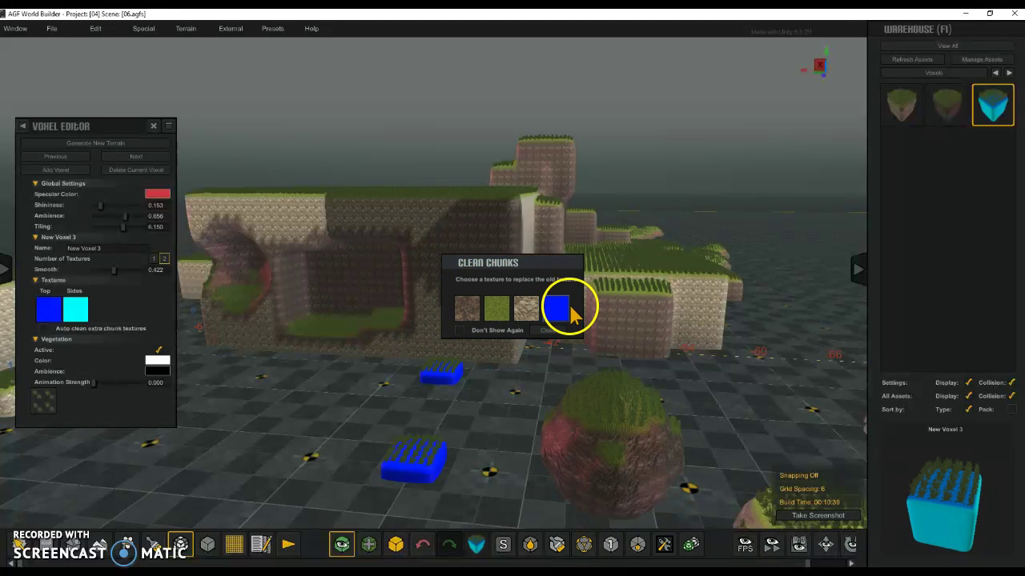
{"action": "left_click", "coordinate": [460, 330]}
{"action": "left_click", "coordinate": [547, 331]}
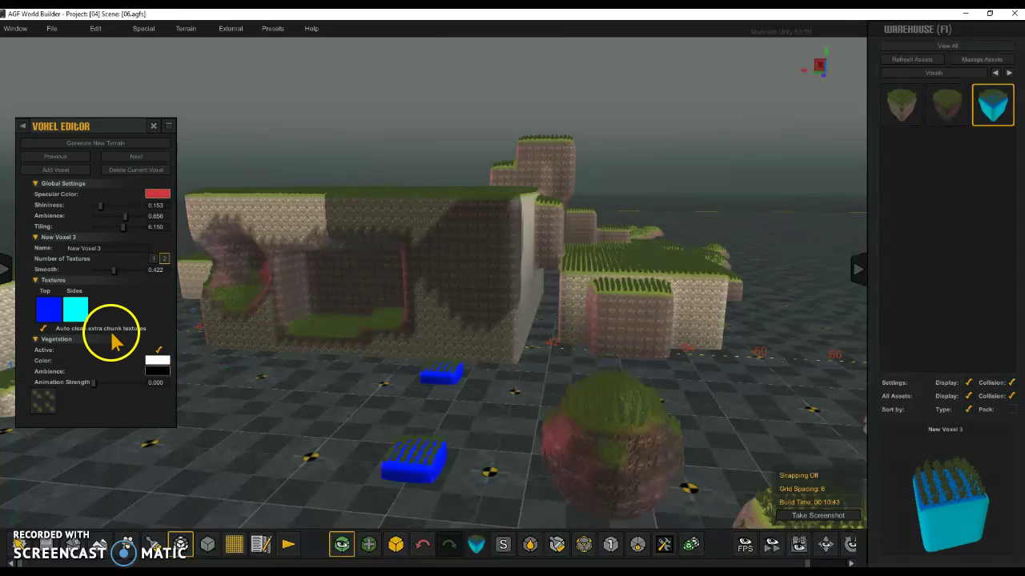
Step: Set New Voxel 3's side texture to magenta and place blocks of it on the ground behind the large building block
{"action": "left_click", "coordinate": [74, 309]}
{"action": "left_click", "coordinate": [39, 171]}
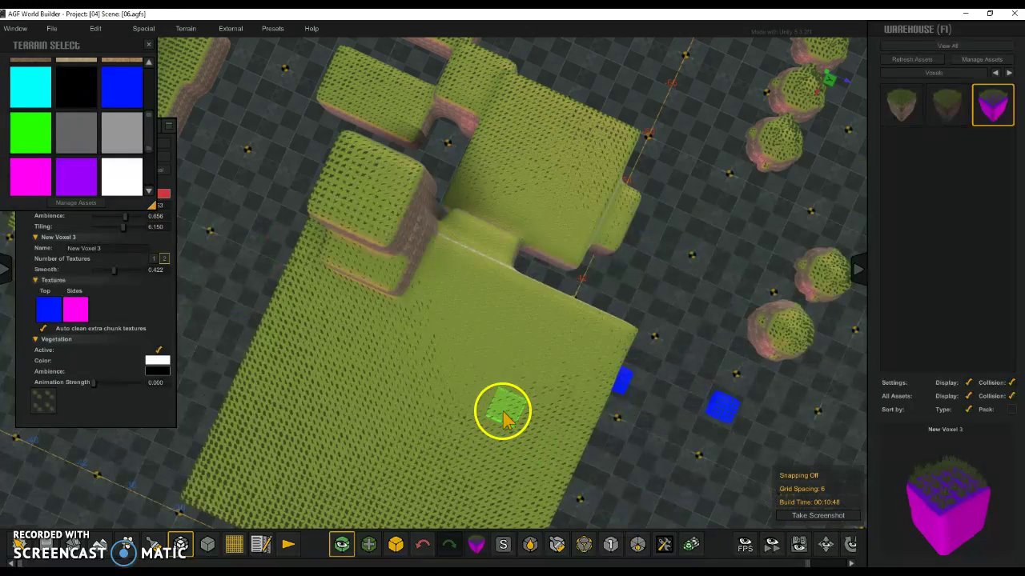
{"action": "right_click_drag", "start_coordinate": [504, 411], "coordinate": [653, 296]}
{"action": "key", "text": "s"}
{"action": "left_click", "coordinate": [358, 402]}
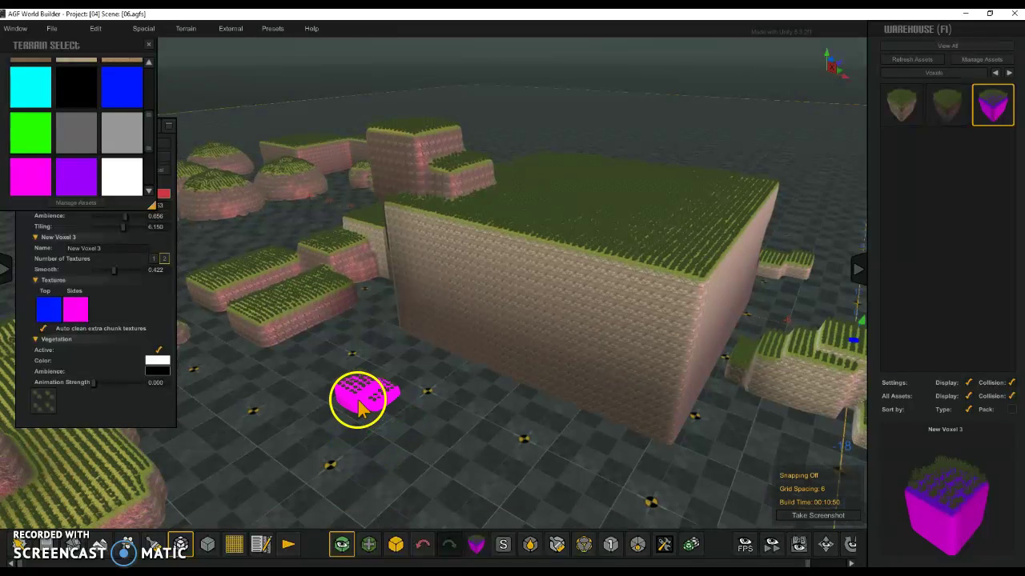
{"action": "left_click", "coordinate": [450, 419]}
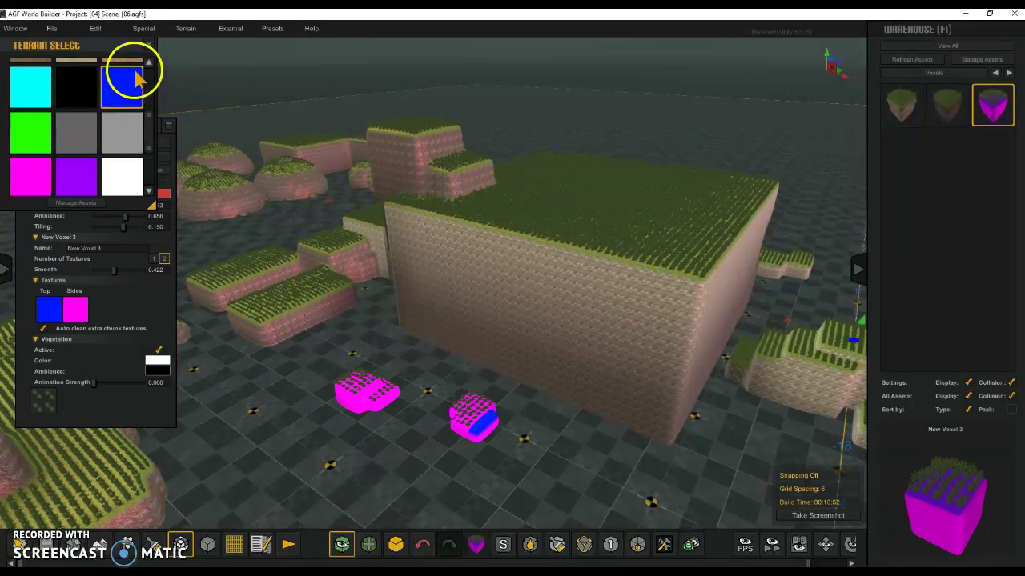
Step: Set New Voxel 3's side texture to purple and turn off its vegetation
{"action": "left_click", "coordinate": [84, 173]}
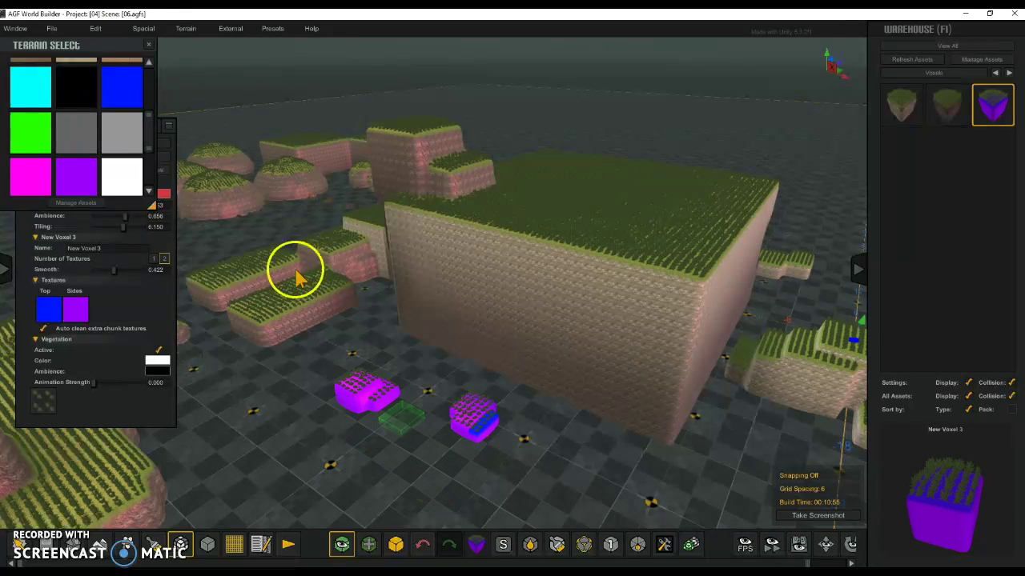
{"action": "left_click", "coordinate": [149, 46]}
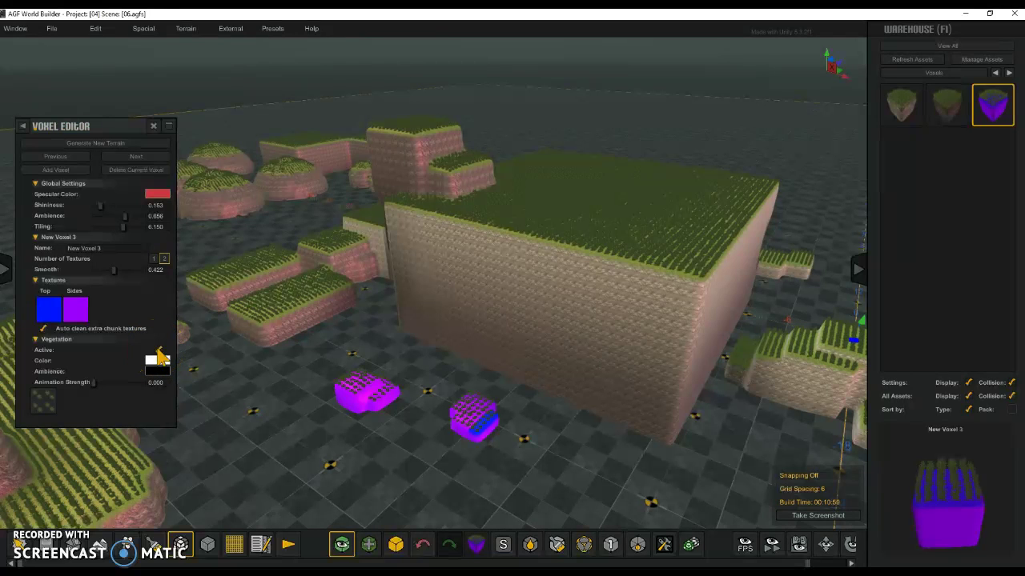
{"action": "left_click", "coordinate": [157, 350]}
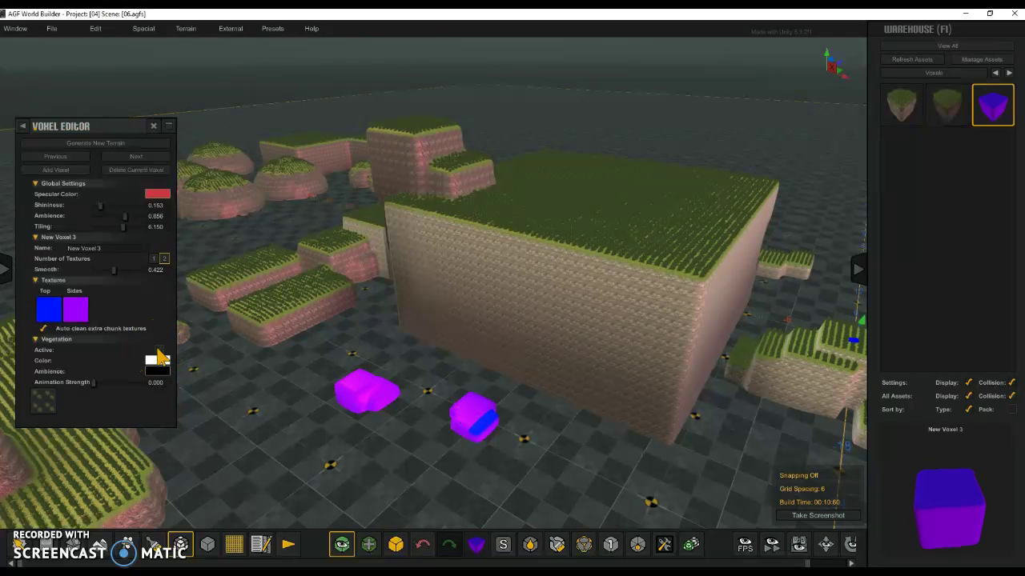
Step: Select the Ground voxel and switch its vegetation off and back on
{"action": "left_click", "coordinate": [915, 96]}
{"action": "left_click", "coordinate": [328, 463]}
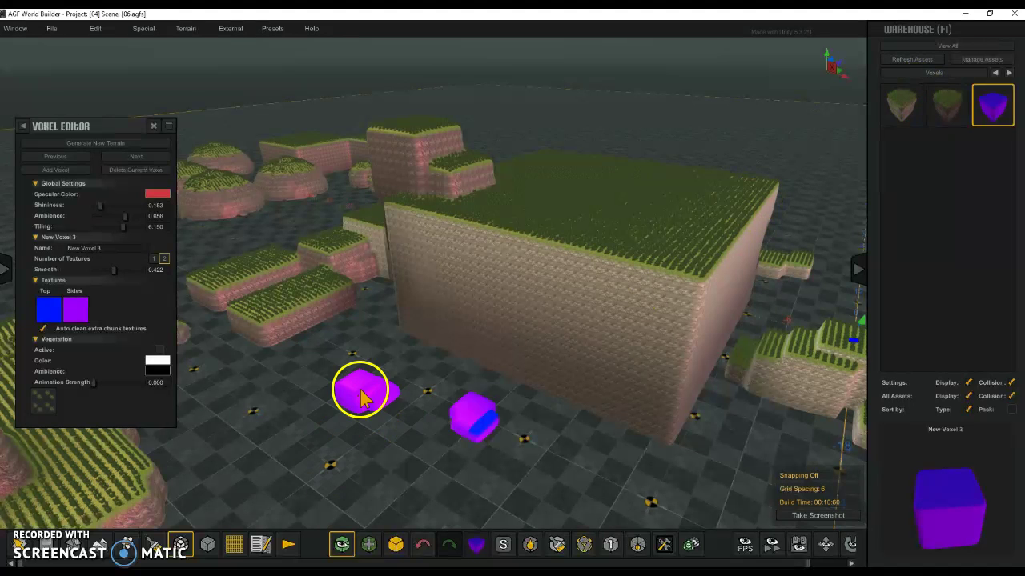
{"action": "key", "text": "w"}
{"action": "key", "text": "d"}
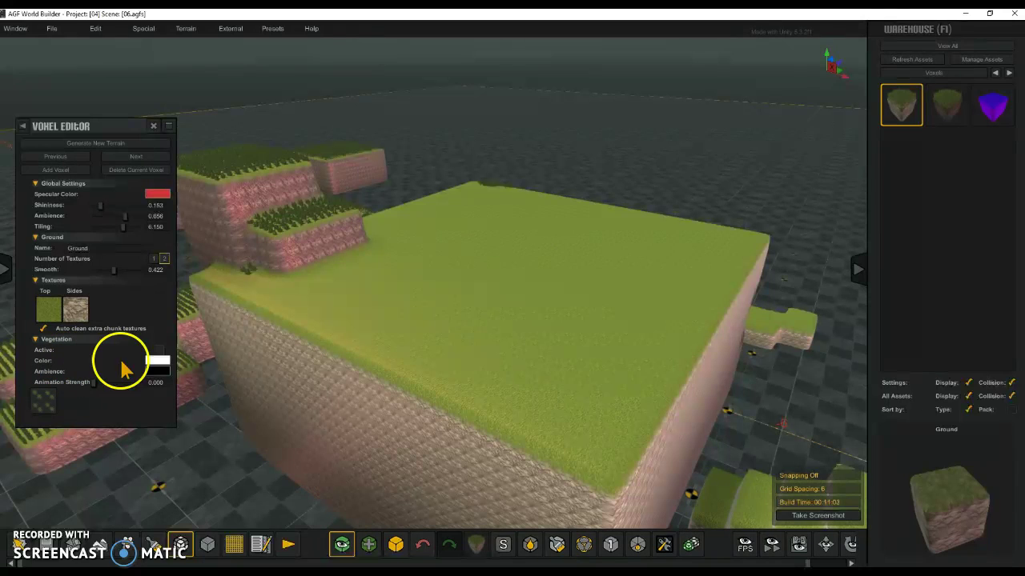
{"action": "left_click", "coordinate": [160, 352]}
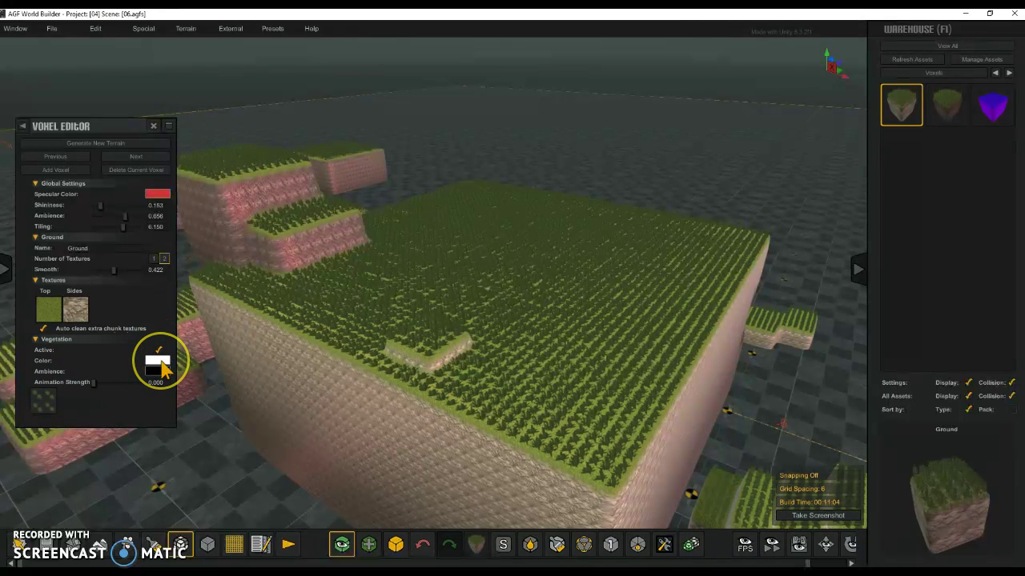
{"action": "left_click", "coordinate": [160, 355]}
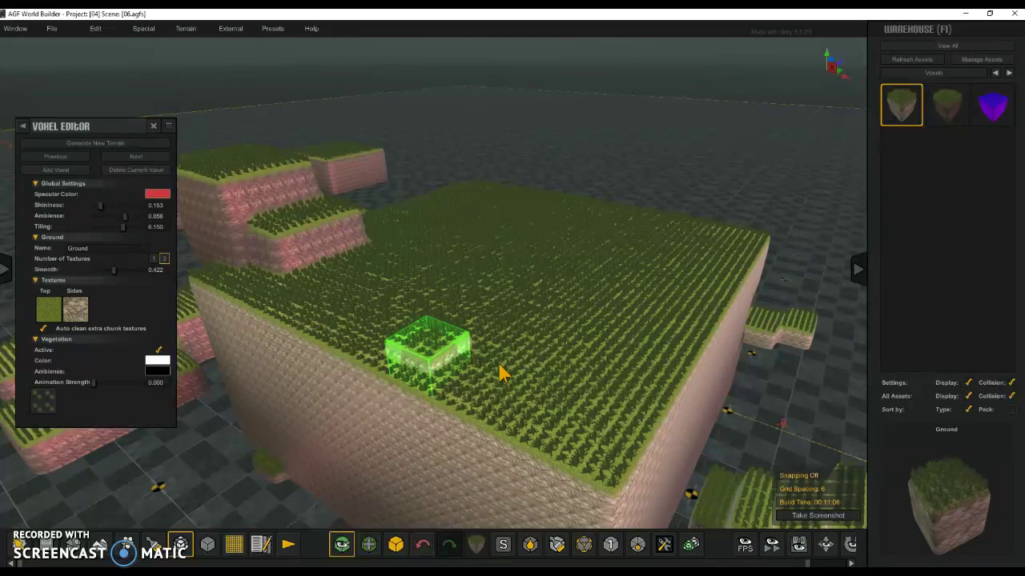
{"action": "scroll", "coordinate": [501, 374], "scroll_direction": "up", "scroll_amount": 2}
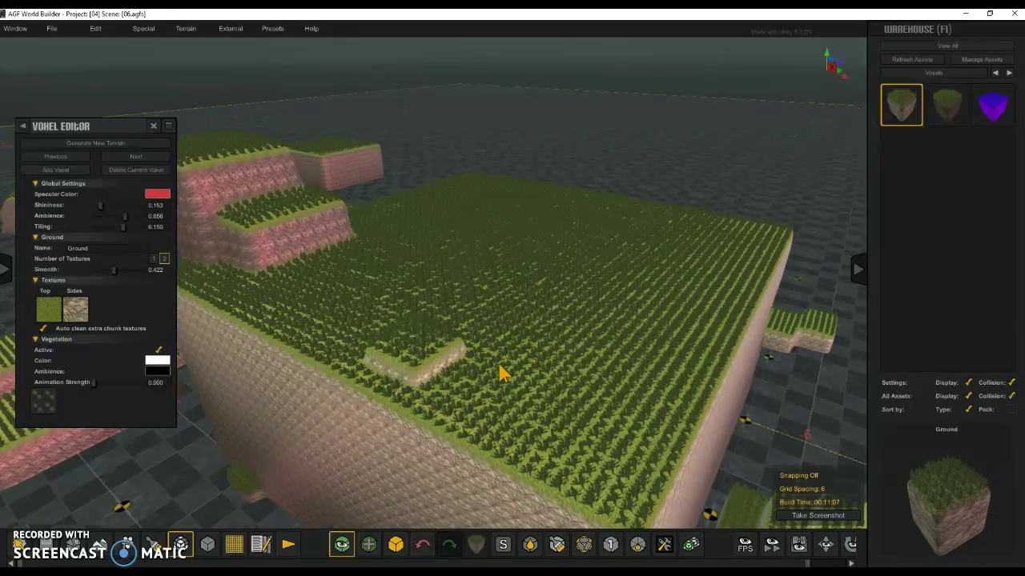
Step: Try out a different vegetation color on the Ground voxel and return it to white
{"action": "scroll", "coordinate": [500, 373], "scroll_direction": "up", "scroll_amount": 5}
{"action": "left_click", "coordinate": [148, 361]}
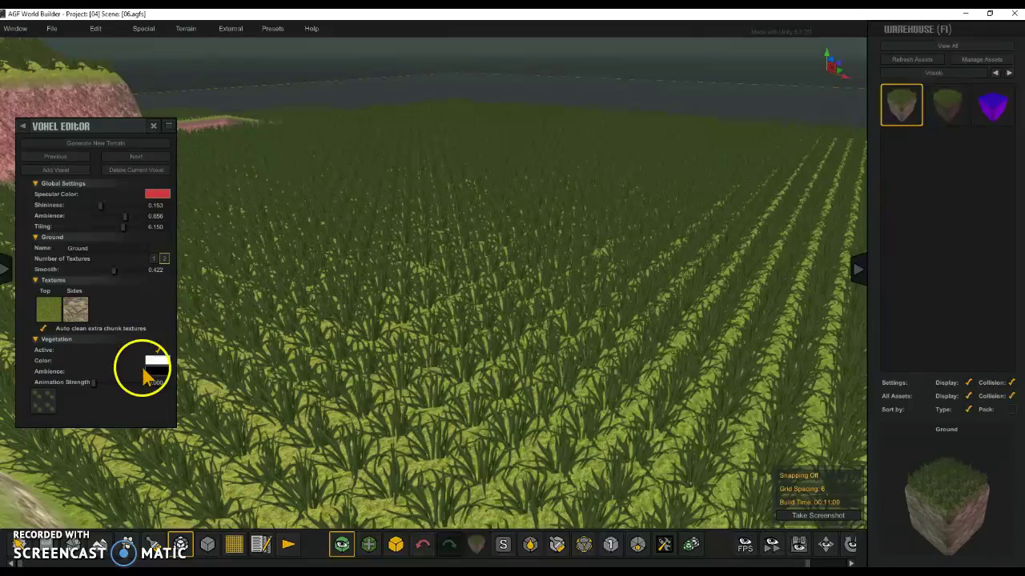
{"action": "left_click", "coordinate": [373, 285]}
{"action": "left_click_drag", "start_coordinate": [432, 256], "coordinate": [380, 227]}
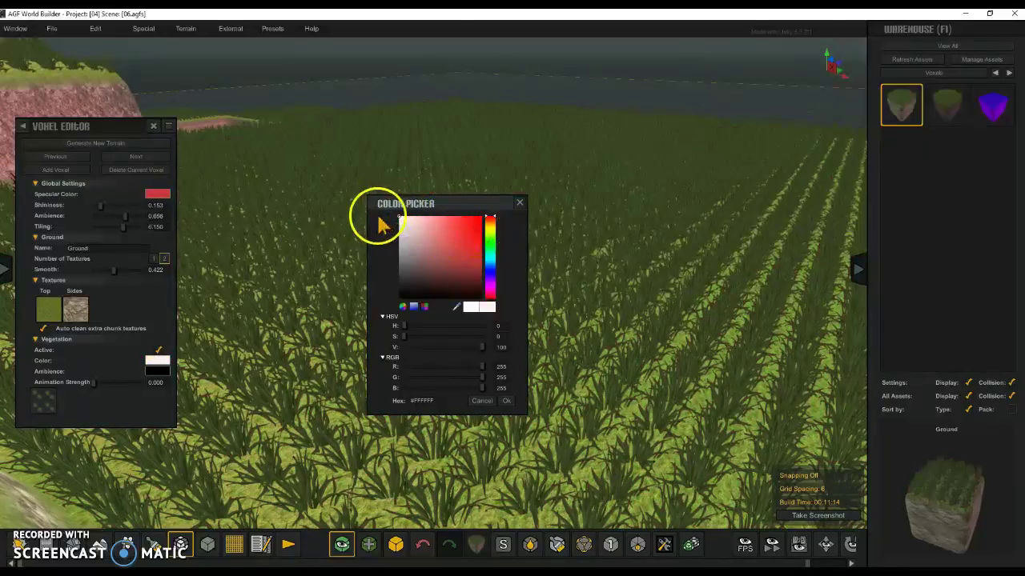
Step: Set the Ground voxel's vegetation ambience to red #B62525 and its animation strength to 0.667
{"action": "left_click", "coordinate": [158, 371]}
{"action": "left_click_drag", "start_coordinate": [411, 263], "coordinate": [465, 236]}
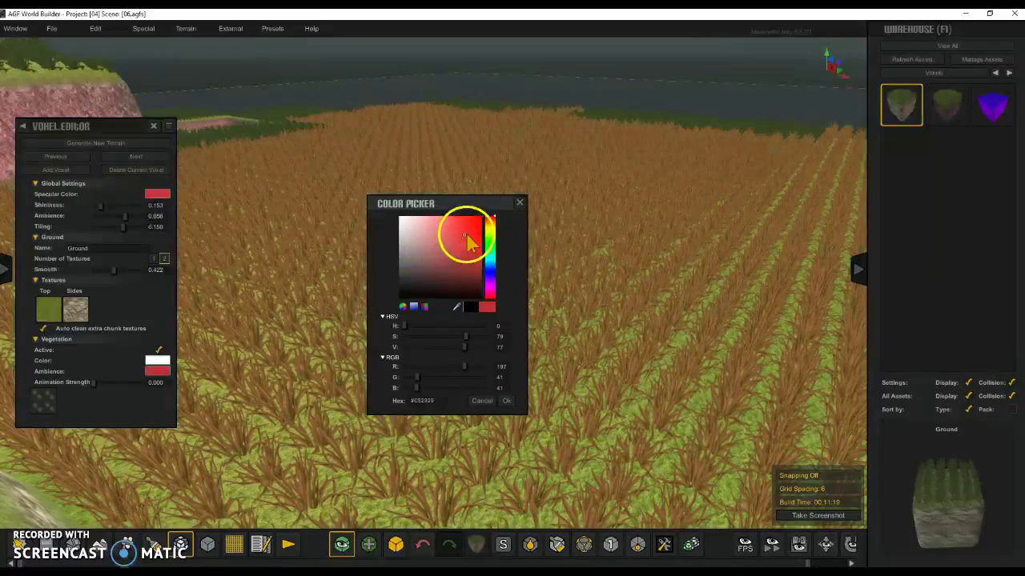
{"action": "left_click_drag", "start_coordinate": [113, 388], "coordinate": [124, 389]}
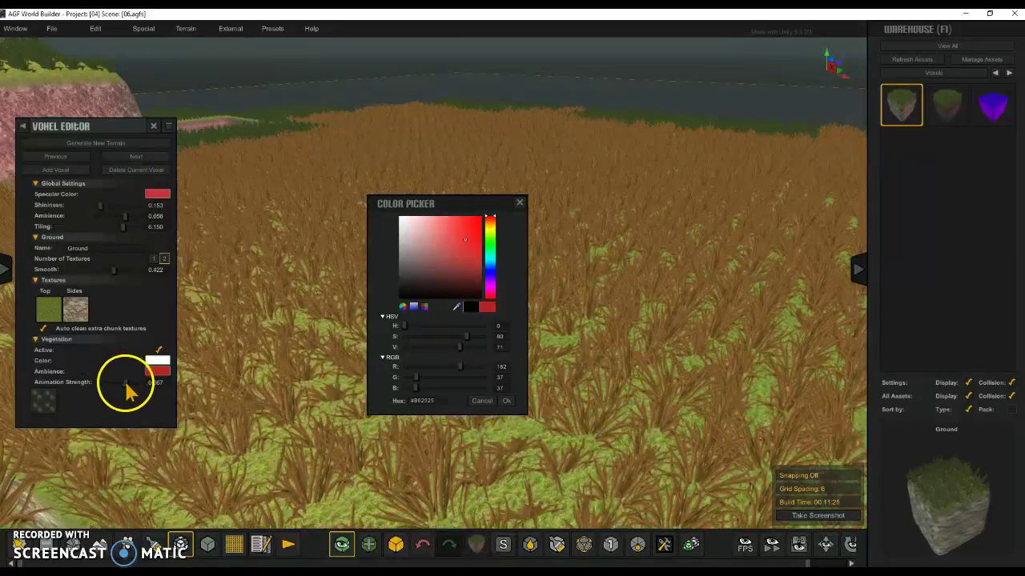
Step: Change the Ground voxel's vegetation texture to Grass_01a and close the texture picker
{"action": "left_click", "coordinate": [42, 402]}
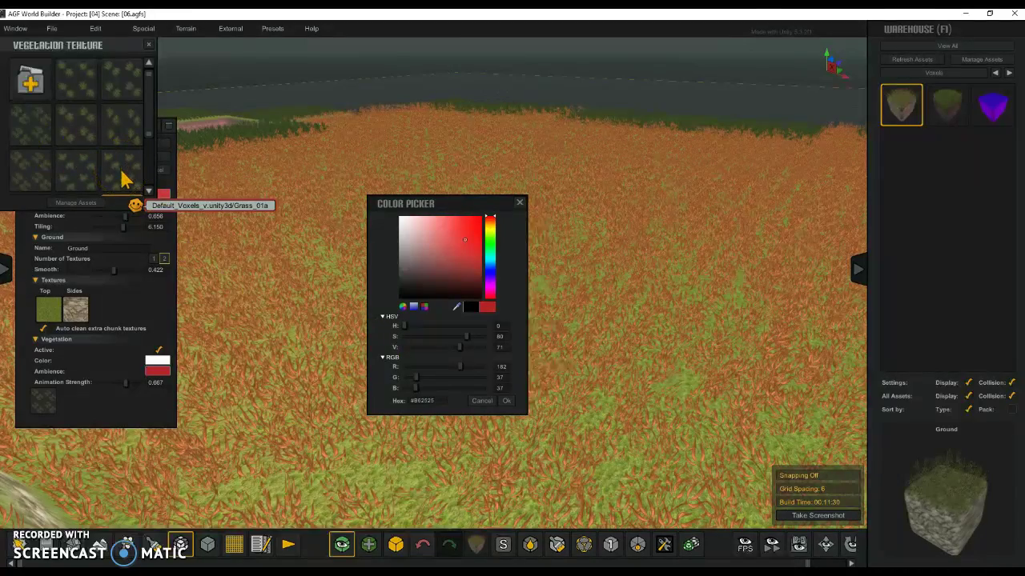
{"action": "left_click", "coordinate": [129, 174]}
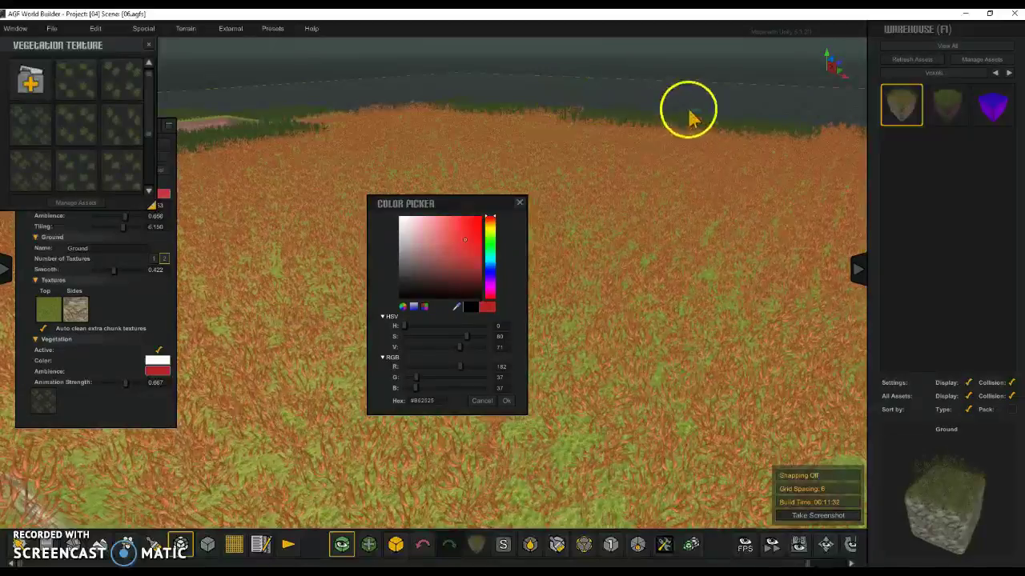
{"action": "left_click", "coordinate": [148, 44]}
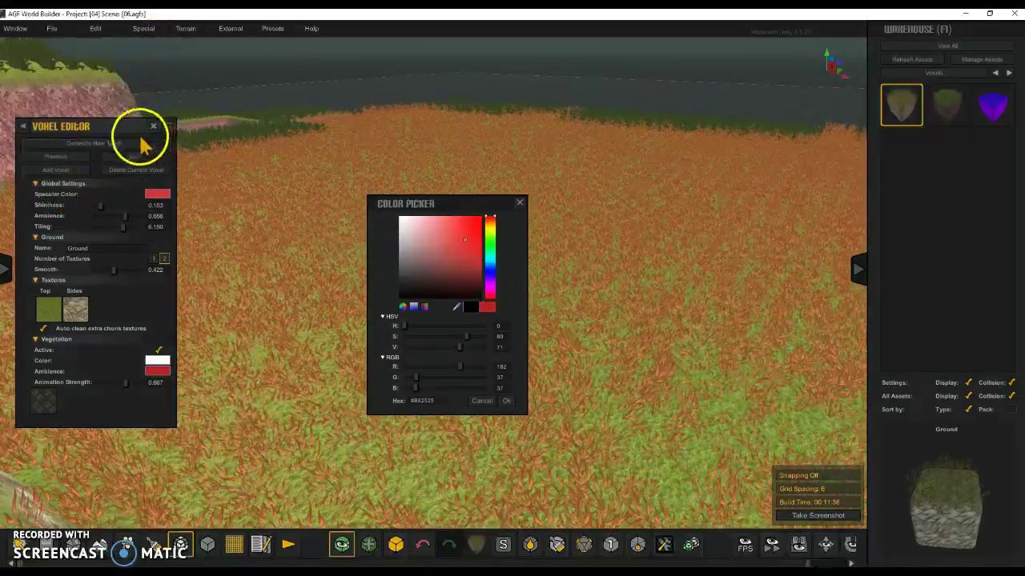
Step: Open the settings for generating new voxel terrain and close the Voxel Editor
{"action": "left_click", "coordinate": [135, 146]}
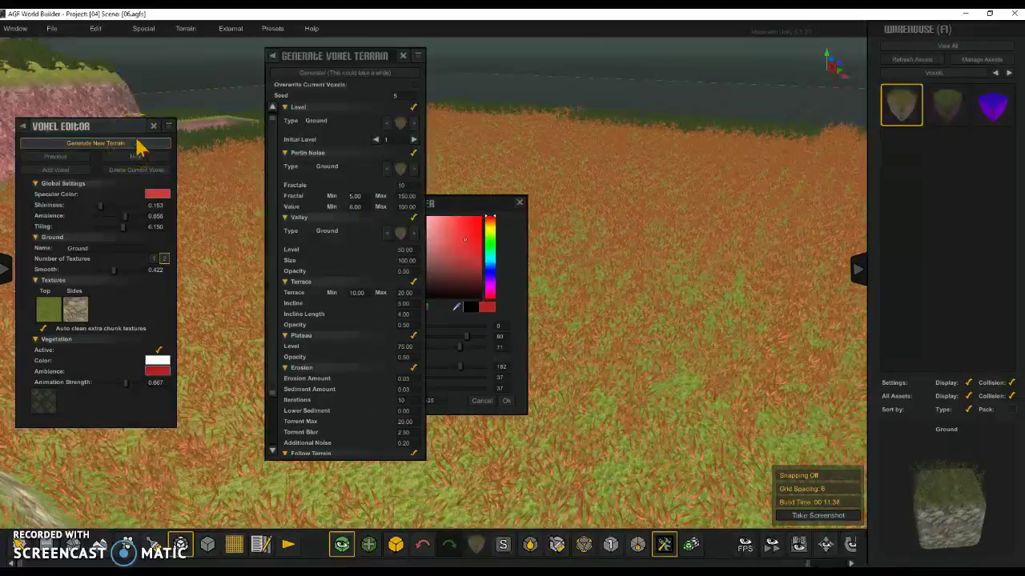
{"action": "left_click", "coordinate": [154, 125]}
{"action": "left_click", "coordinate": [155, 127]}
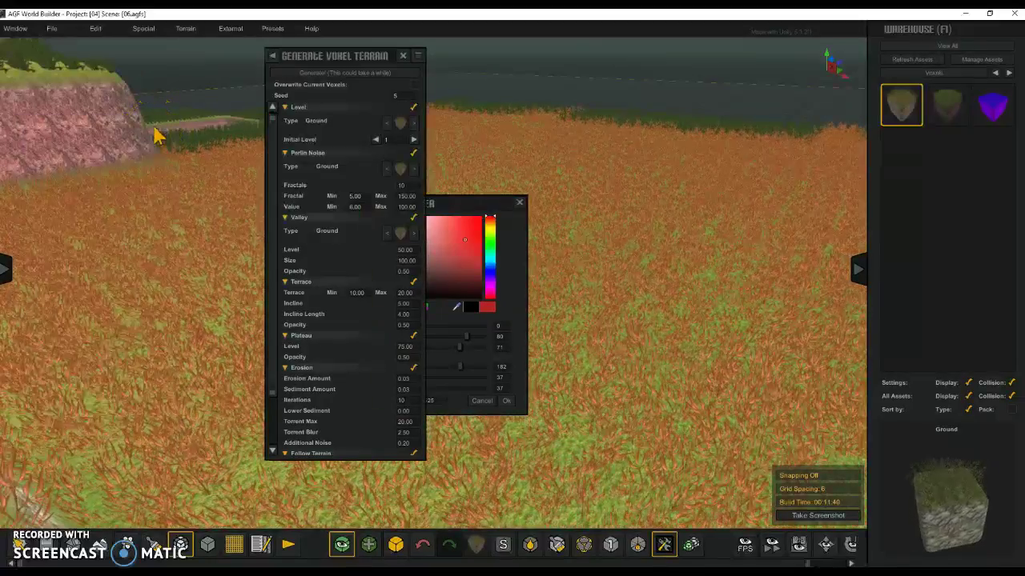
Step: Generate voxel terrain with seed 5 and initial level 1, leaving the overwriting of current voxels off
{"action": "scroll", "coordinate": [279, 141], "scroll_direction": "down", "scroll_amount": 5}
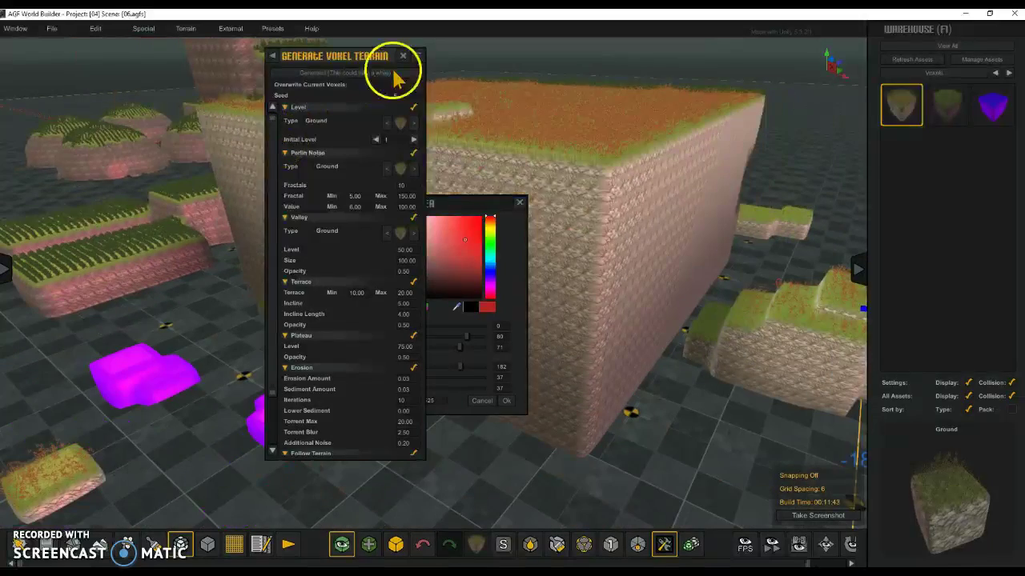
{"action": "right_click_drag", "start_coordinate": [560, 235], "coordinate": [560, 263]}
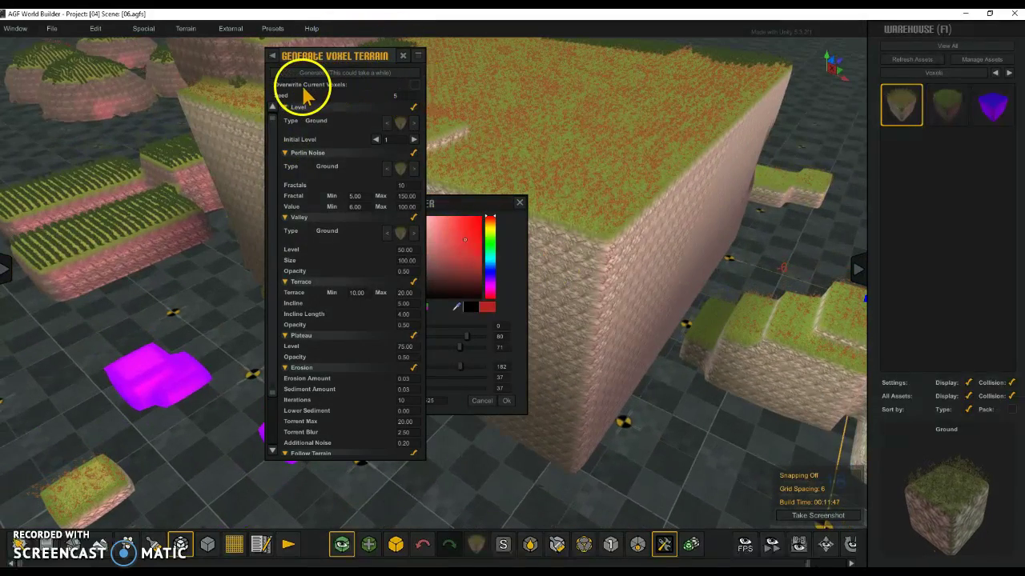
{"action": "right_click_drag", "start_coordinate": [608, 236], "coordinate": [594, 279]}
{"action": "scroll", "coordinate": [596, 277], "scroll_direction": "down", "scroll_amount": 3}
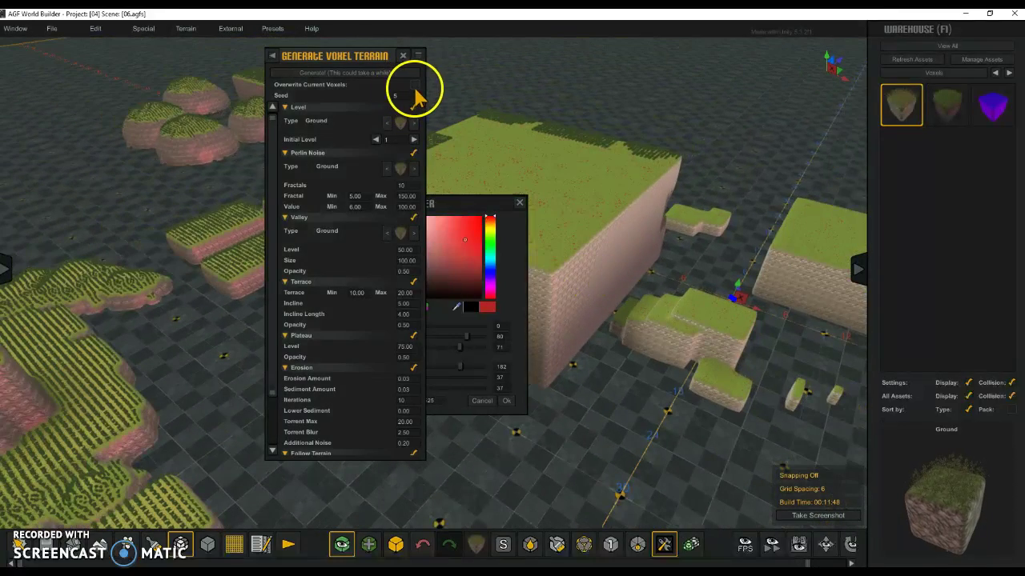
{"action": "scroll", "coordinate": [528, 177], "scroll_direction": "down", "scroll_amount": 2}
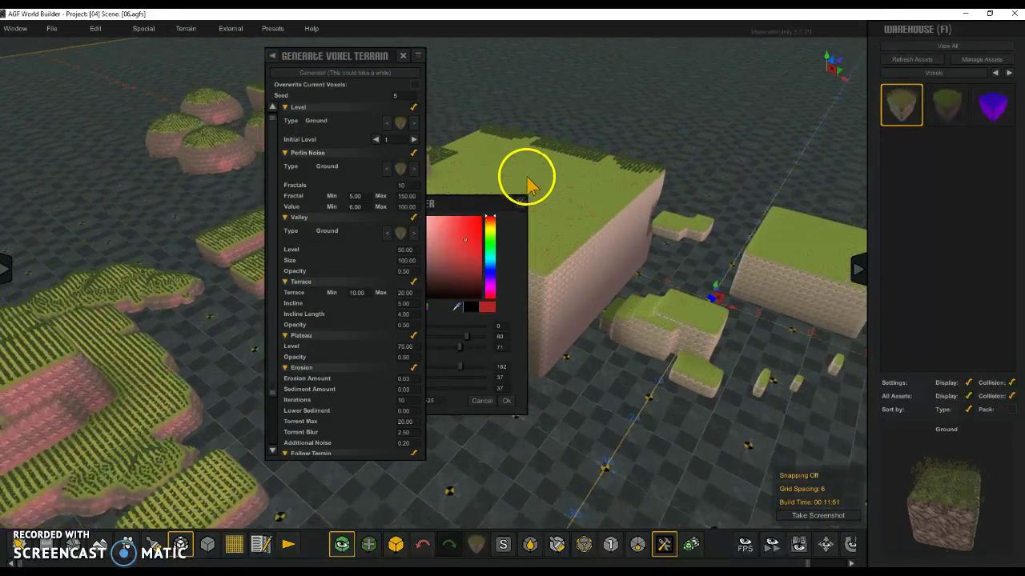
{"action": "right_click_drag", "start_coordinate": [210, 114], "coordinate": [180, 109]}
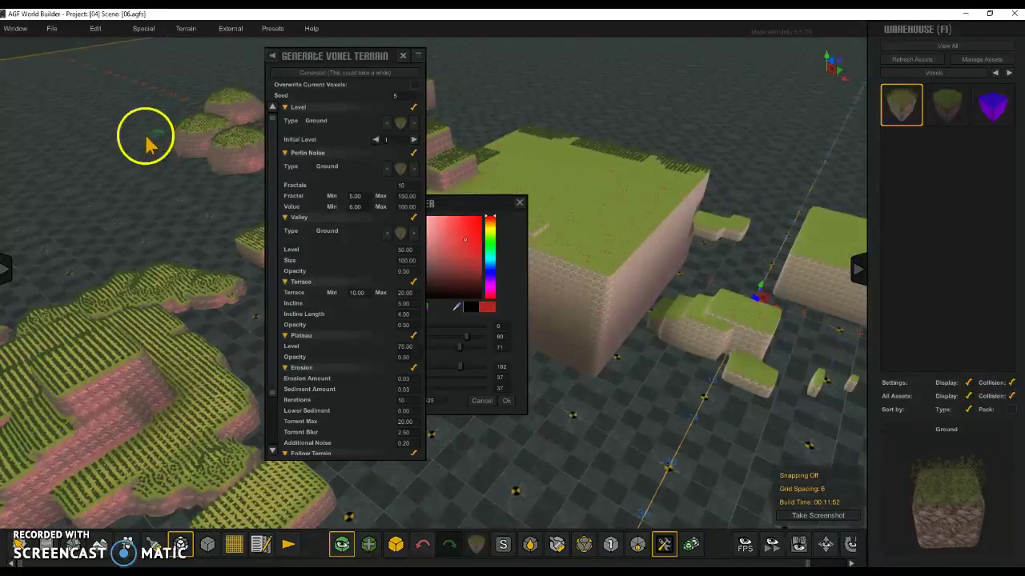
{"action": "right_click_drag", "start_coordinate": [167, 222], "coordinate": [356, 110]}
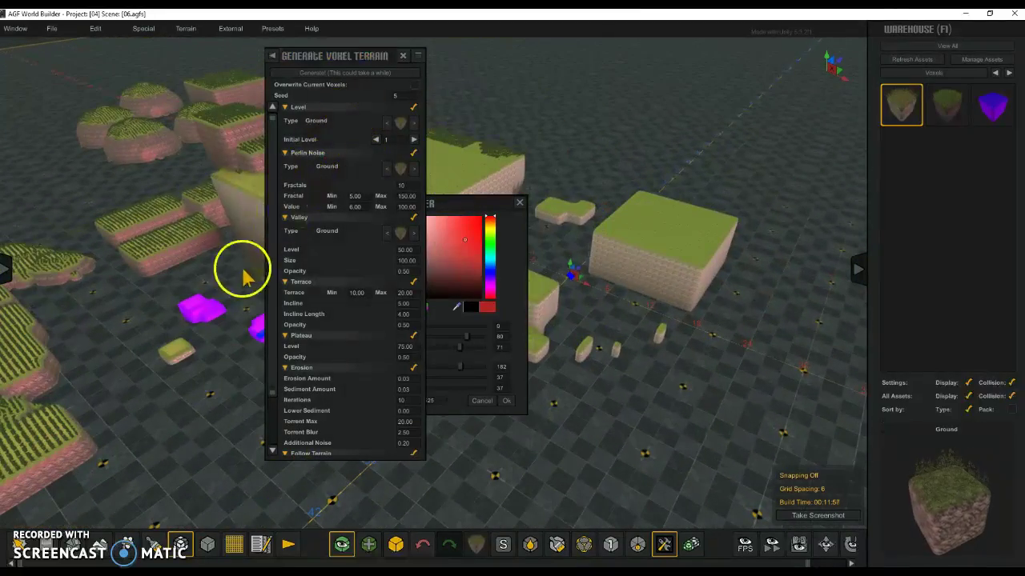
{"action": "left_click", "coordinate": [363, 72]}
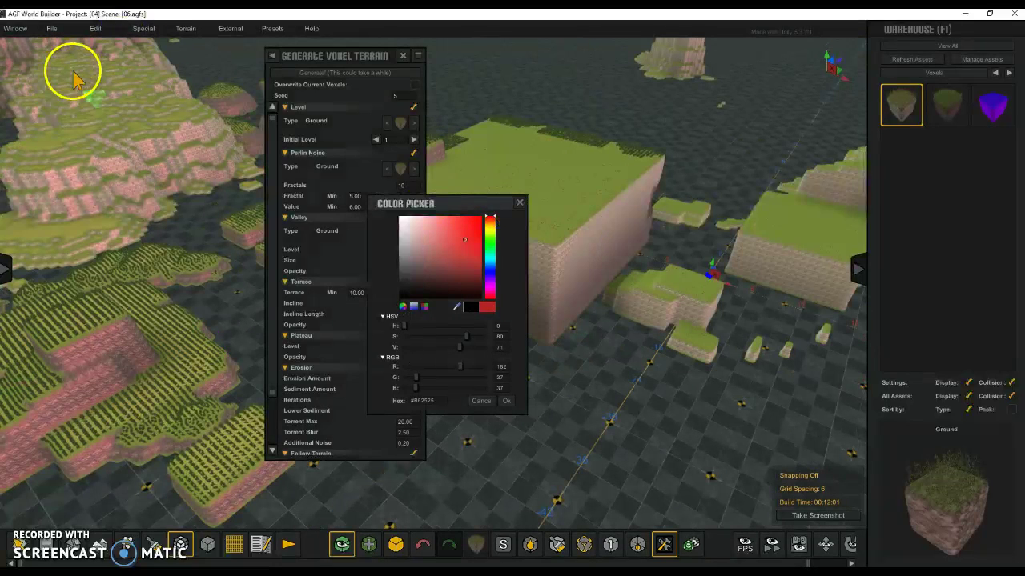
Step: Close the Color Picker and move the Generate Voxel Terrain window away from the new terrain
{"action": "key", "text": "w"}
{"action": "right_click_drag", "start_coordinate": [177, 256], "coordinate": [467, 133]}
{"action": "left_click", "coordinate": [519, 203]}
{"action": "left_click_drag", "start_coordinate": [364, 68], "coordinate": [91, 59]}
Step: Reposition the Generate Voxel Terrain window and turn on Overwrite Current Voxels
{"action": "key", "text": "w"}
{"action": "middle_click_drag", "start_coordinate": [324, 259], "coordinate": [549, 377]}
{"action": "right_click_drag", "start_coordinate": [549, 377], "coordinate": [549, 314]}
{"action": "middle_click_drag", "start_coordinate": [466, 228], "coordinate": [560, 418]}
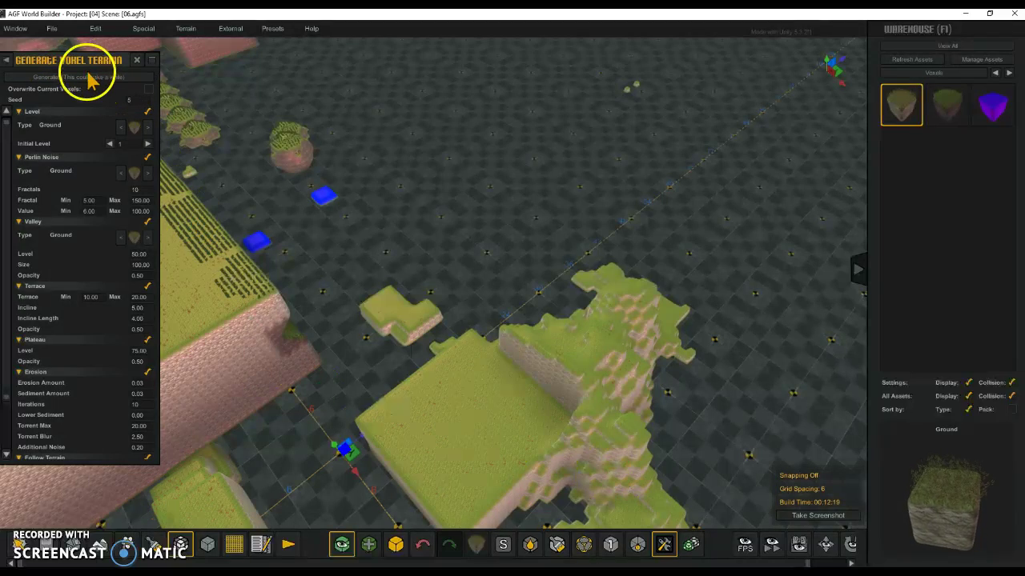
{"action": "left_click_drag", "start_coordinate": [90, 76], "coordinate": [151, 85]}
{"action": "left_click", "coordinate": [210, 102]}
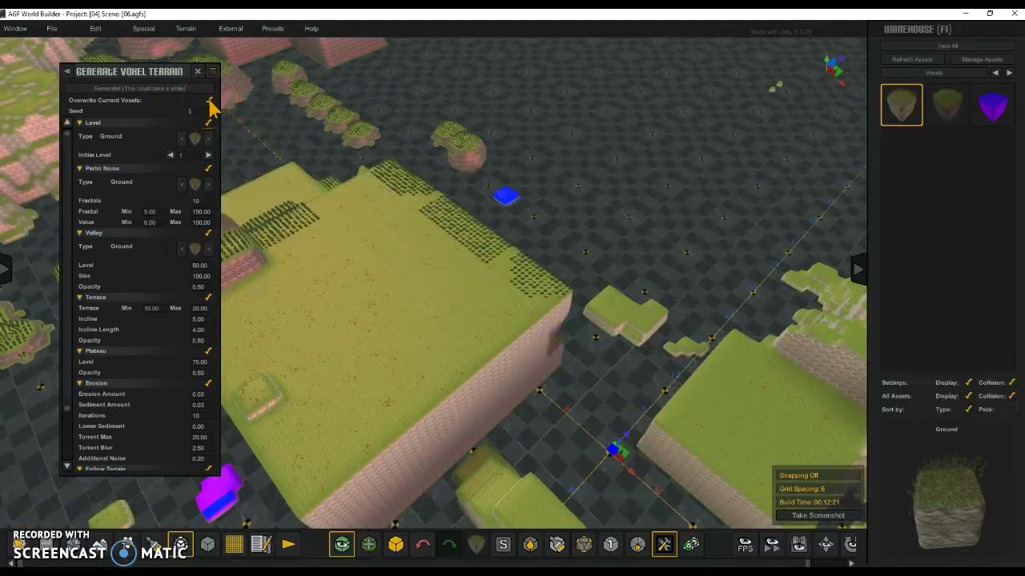
Step: Set the terrain's Initial Level to 10 and generate it over the current voxels
{"action": "key", "text": "w"}
{"action": "key", "text": "a"}
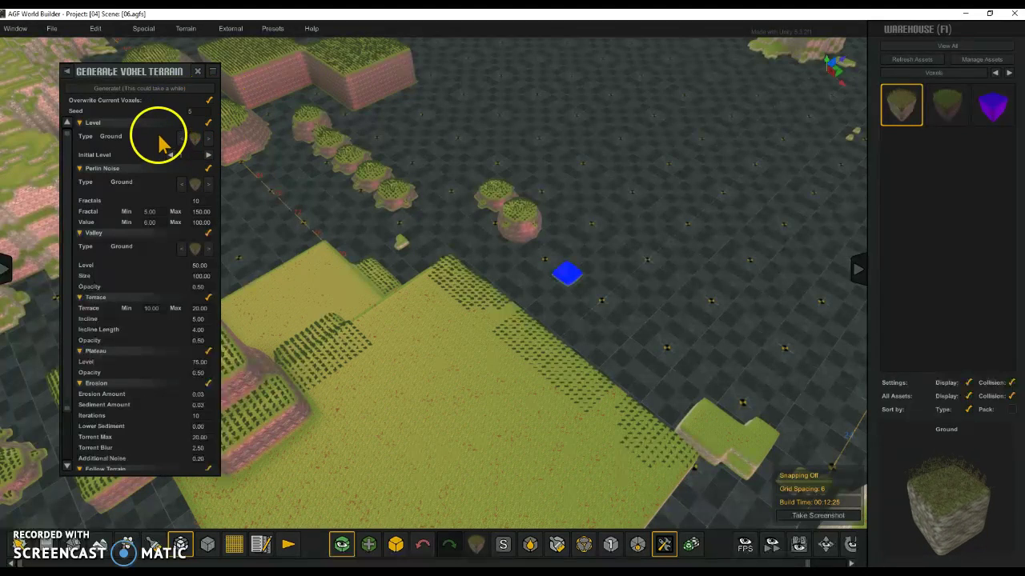
{"action": "key", "text": "a"}
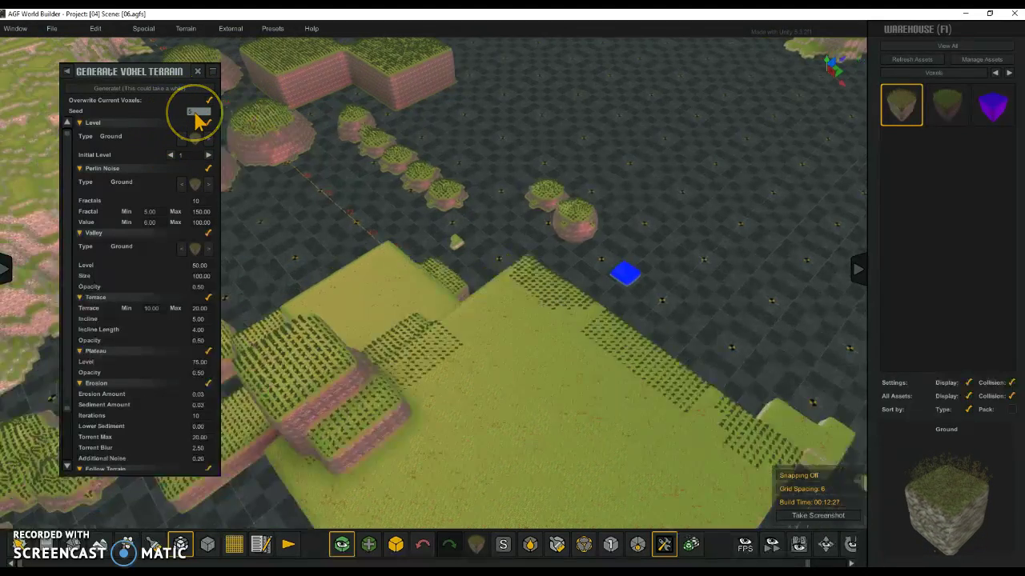
{"action": "key", "text": "w"}
{"action": "key", "text": "w"}
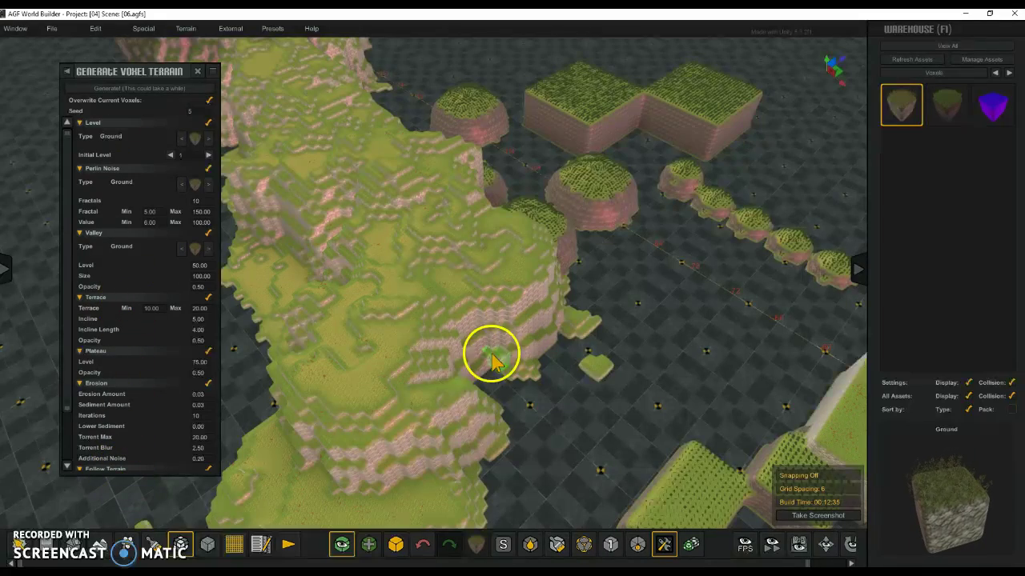
{"action": "middle_click_drag", "start_coordinate": [479, 339], "coordinate": [228, 186]}
{"action": "left_click", "coordinate": [183, 155]}
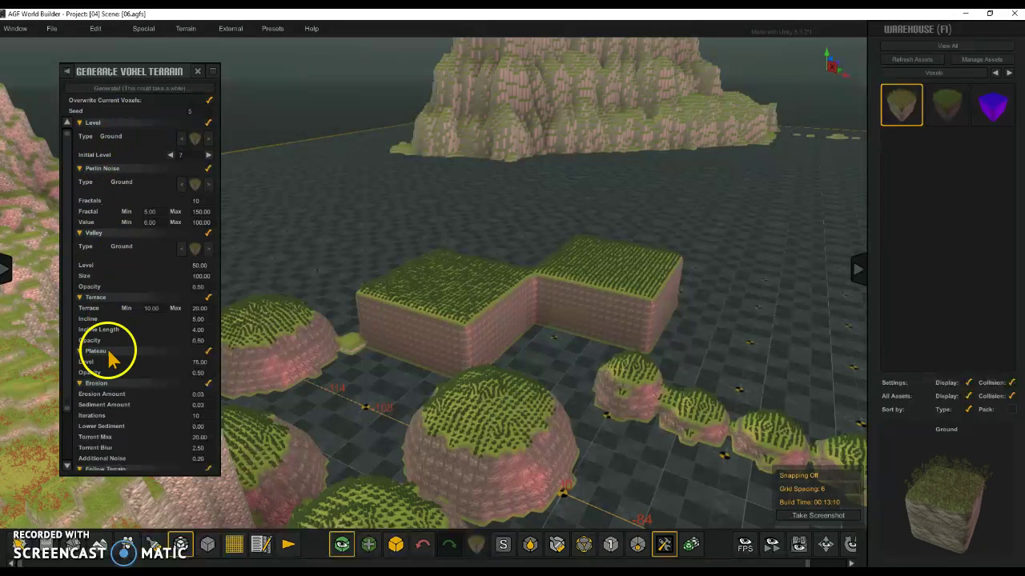
{"action": "scroll", "coordinate": [72, 400], "scroll_direction": "down", "scroll_amount": 3}
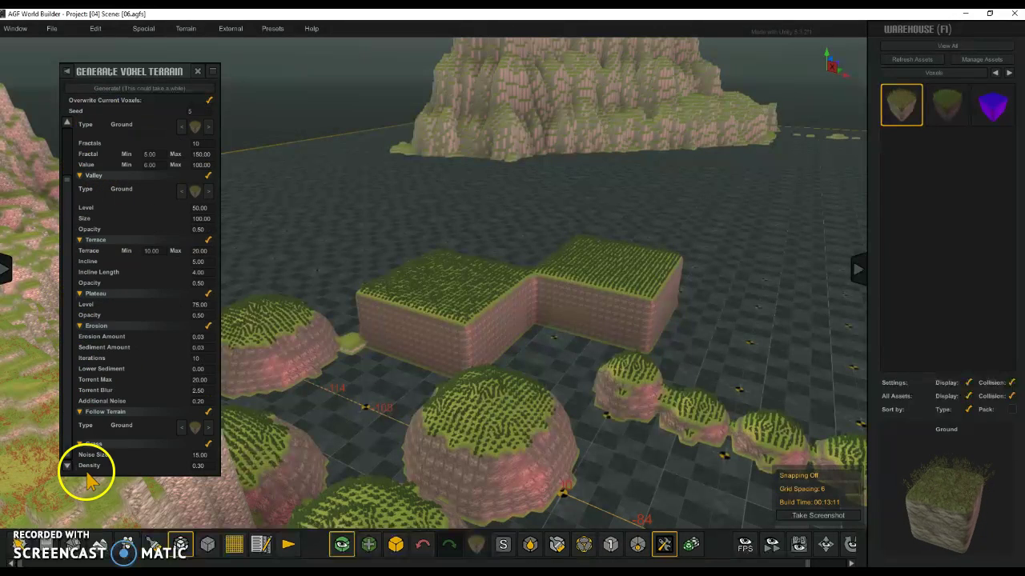
{"action": "scroll", "coordinate": [71, 377], "scroll_direction": "up", "scroll_amount": 3}
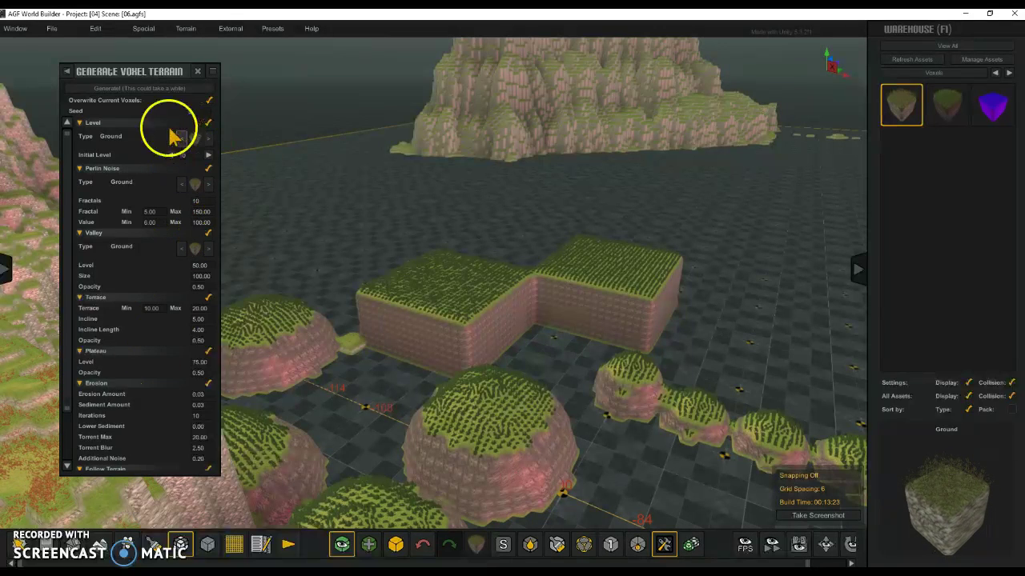
{"action": "left_click", "coordinate": [152, 94]}
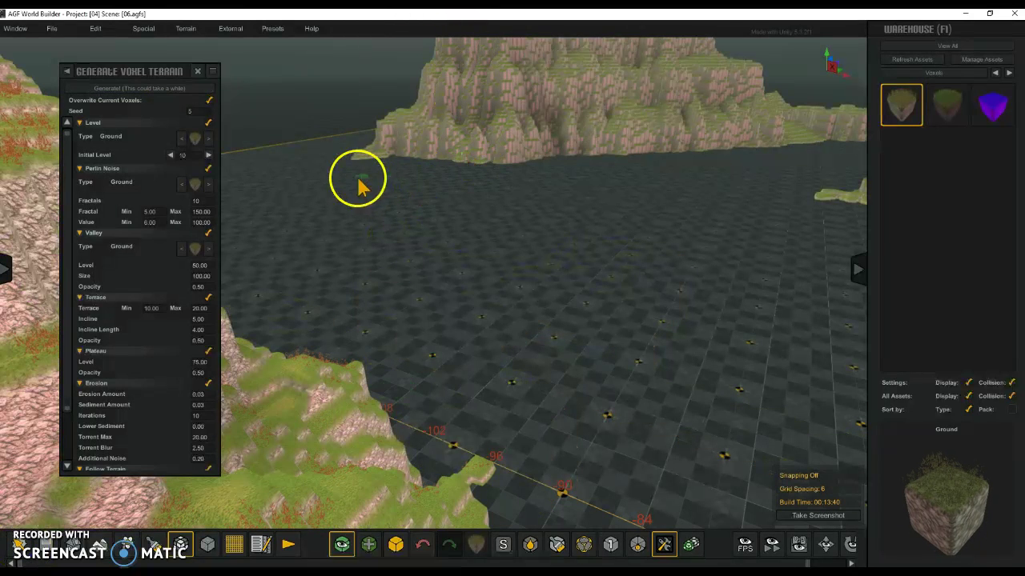
Step: Set the Perlin Noise fractals to 20 and regenerate the voxel terrain
{"action": "mouse_move", "coordinate": [66, 220]}
{"action": "left_mouse_down"}
{"action": "mouse_move", "coordinate": [66, 290]}
{"action": "mouse_move", "coordinate": [70, 211]}
{"action": "left_mouse_up"}
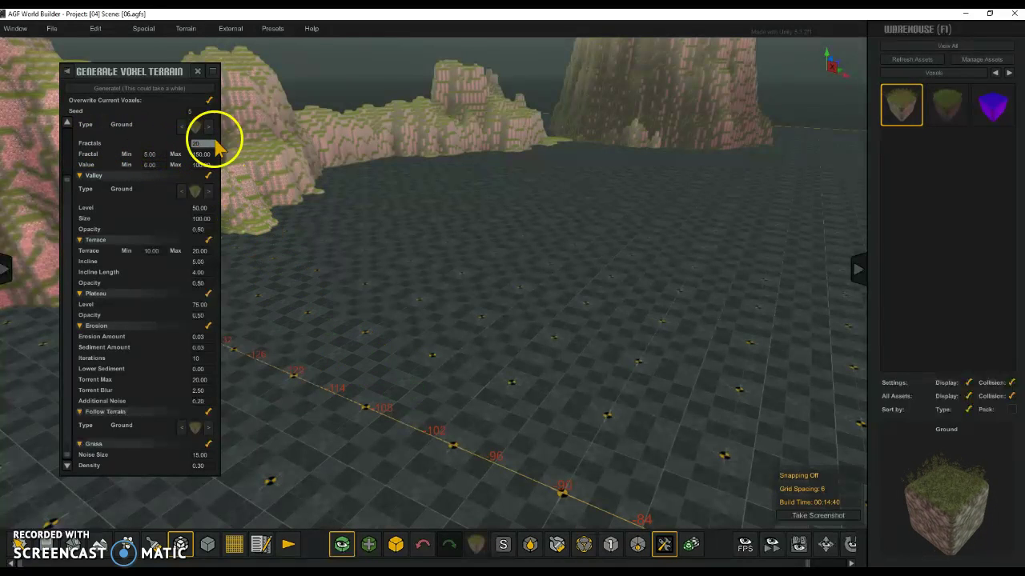
{"action": "right_click_drag", "start_coordinate": [352, 324], "coordinate": [1016, 362]}
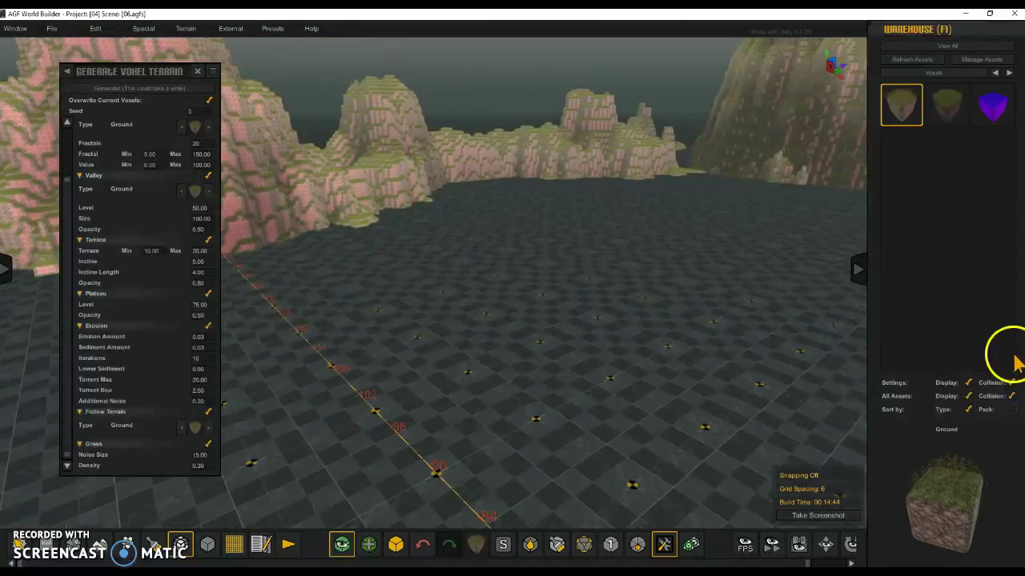
{"action": "right_click_drag", "start_coordinate": [450, 300], "coordinate": [546, 295]}
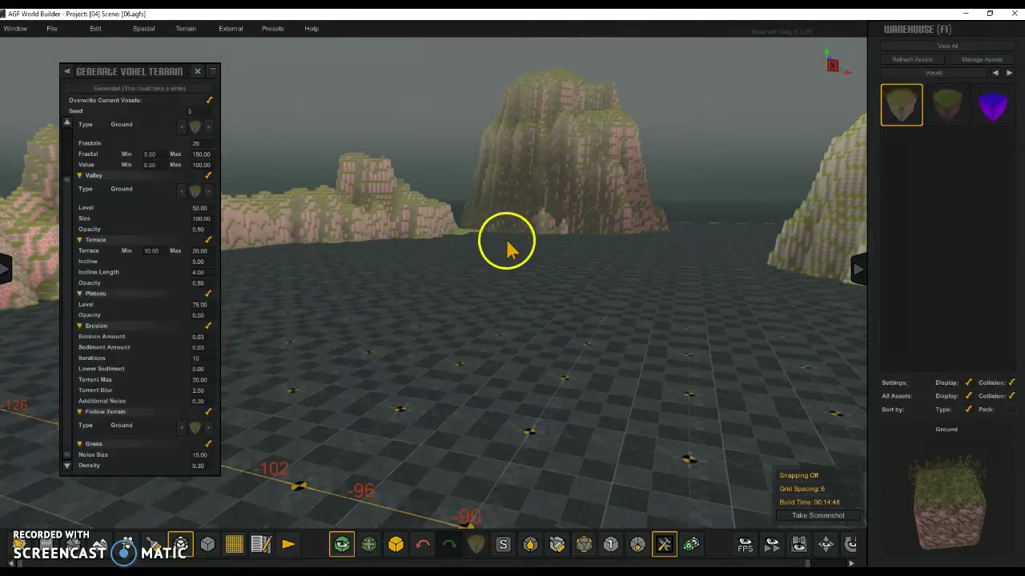
{"action": "scroll", "coordinate": [352, 271], "scroll_direction": "down", "scroll_amount": 3}
{"action": "right_click_drag", "start_coordinate": [348, 274], "coordinate": [344, 312]}
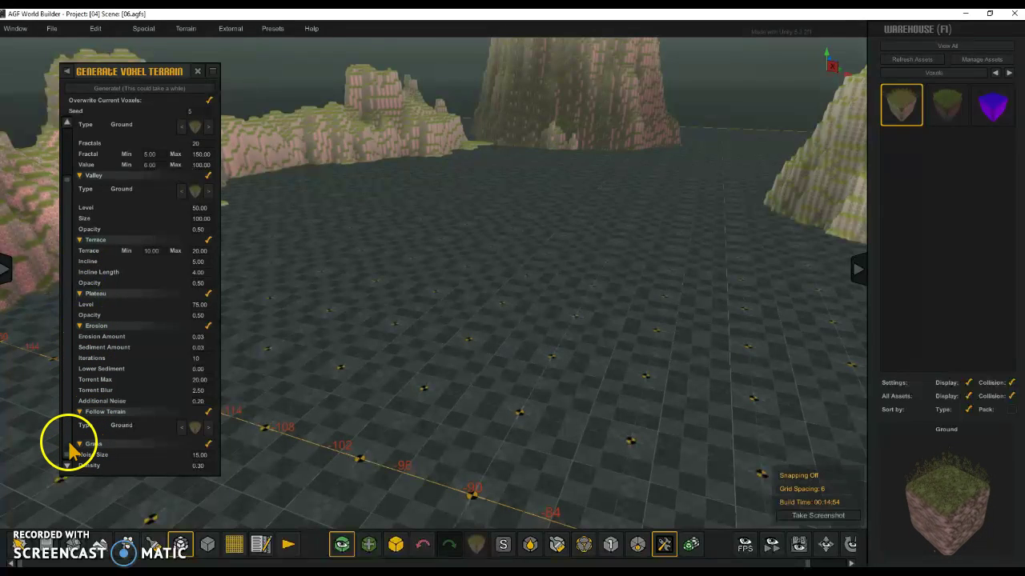
Step: Turn off Erosion, Plateau, Terrace and Valley in the voxel terrain generation settings
{"action": "scroll", "coordinate": [69, 448], "scroll_direction": "up", "scroll_amount": 2}
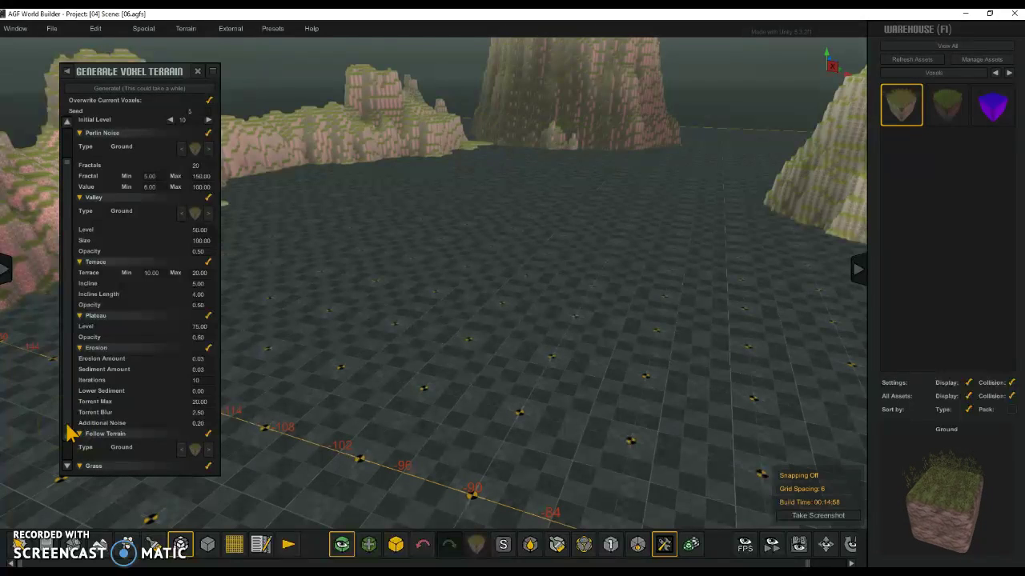
{"action": "scroll", "coordinate": [68, 420], "scroll_direction": "up", "scroll_amount": 2}
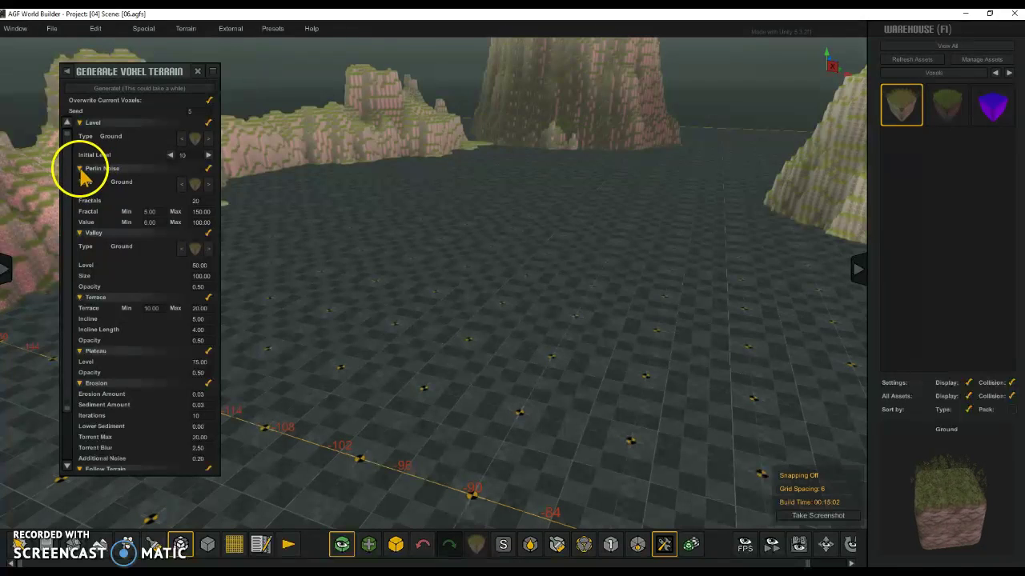
{"action": "scroll", "coordinate": [56, 352], "scroll_direction": "down", "scroll_amount": 3}
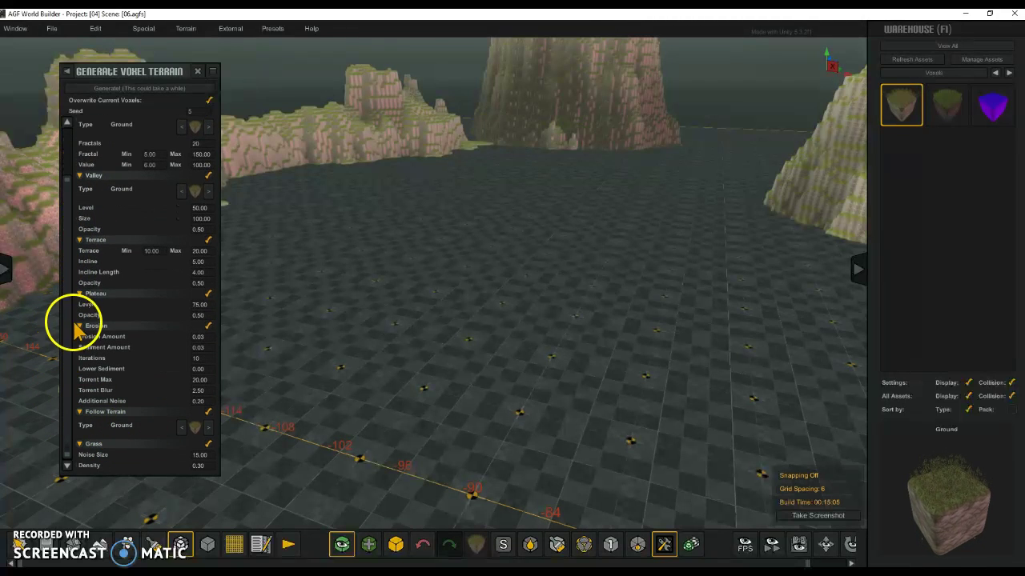
{"action": "left_click", "coordinate": [208, 325]}
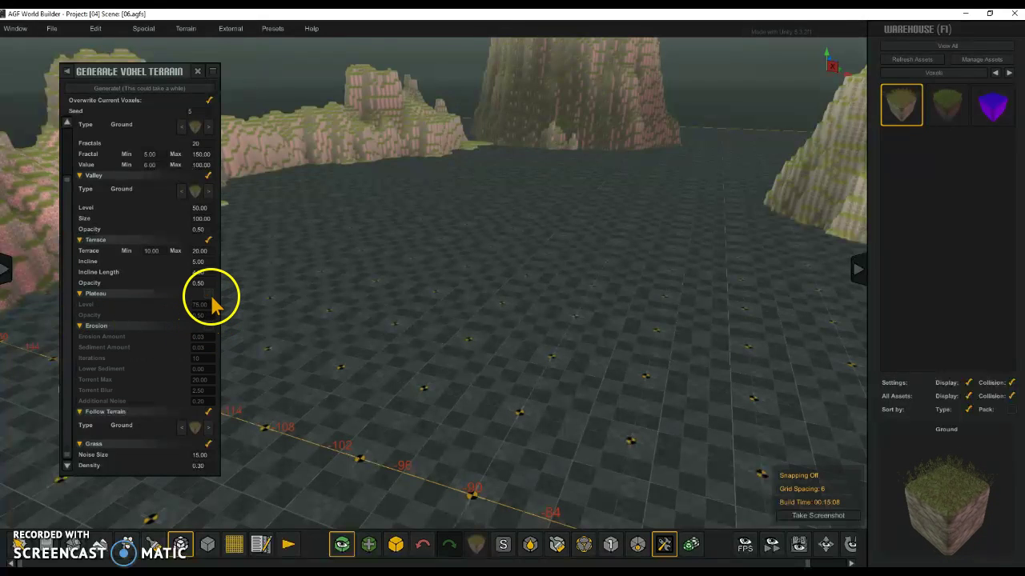
{"action": "left_click", "coordinate": [208, 240]}
{"action": "left_click", "coordinate": [209, 176]}
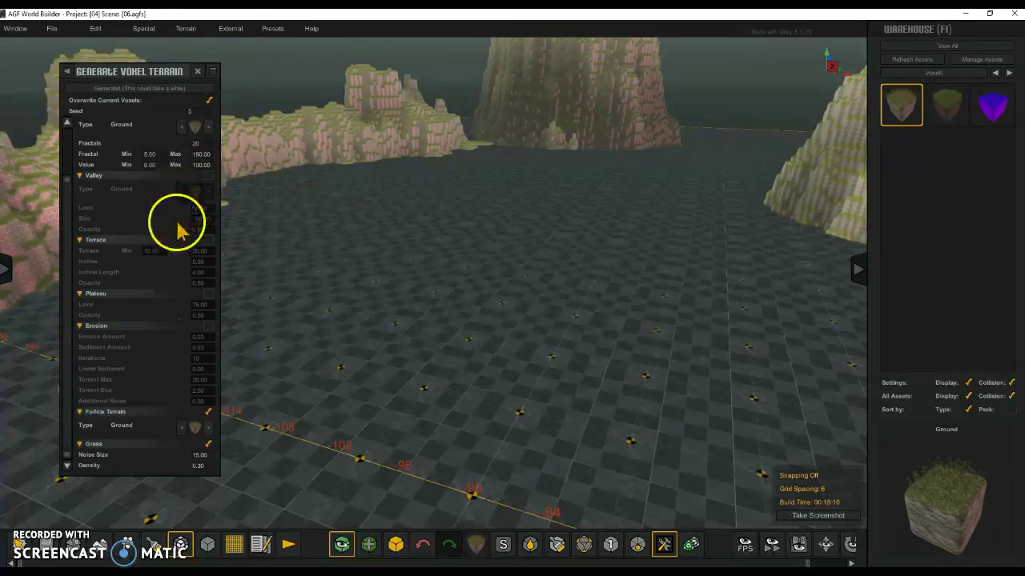
{"action": "scroll", "coordinate": [70, 207], "scroll_direction": "up", "scroll_amount": 1}
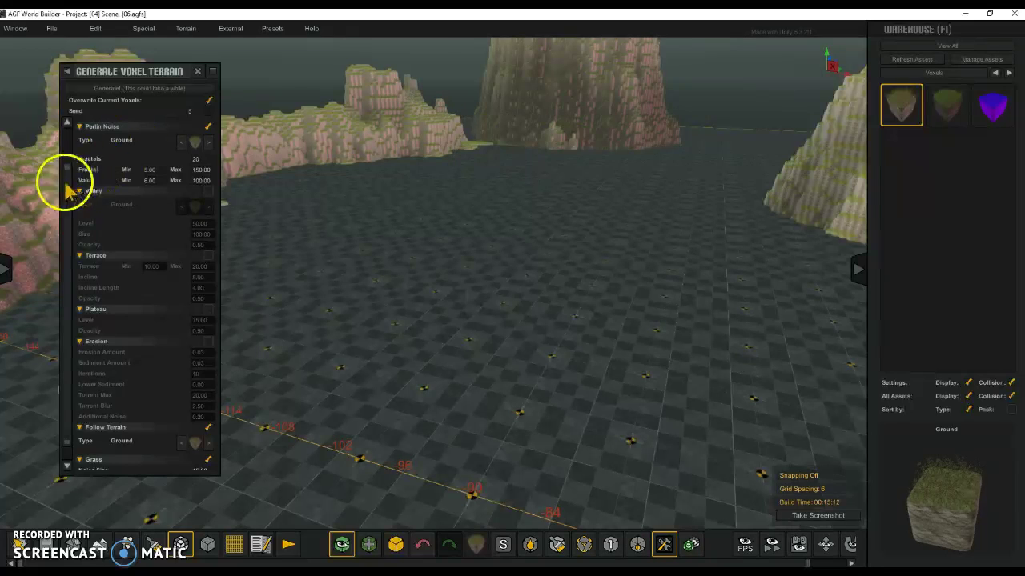
Step: Turn off Perlin Noise and collapse the Perlin Noise, Valley, Terrace, Plateau and Erosion sections of the voxel terrain settings
{"action": "scroll", "coordinate": [64, 160], "scroll_direction": "up", "scroll_amount": 3}
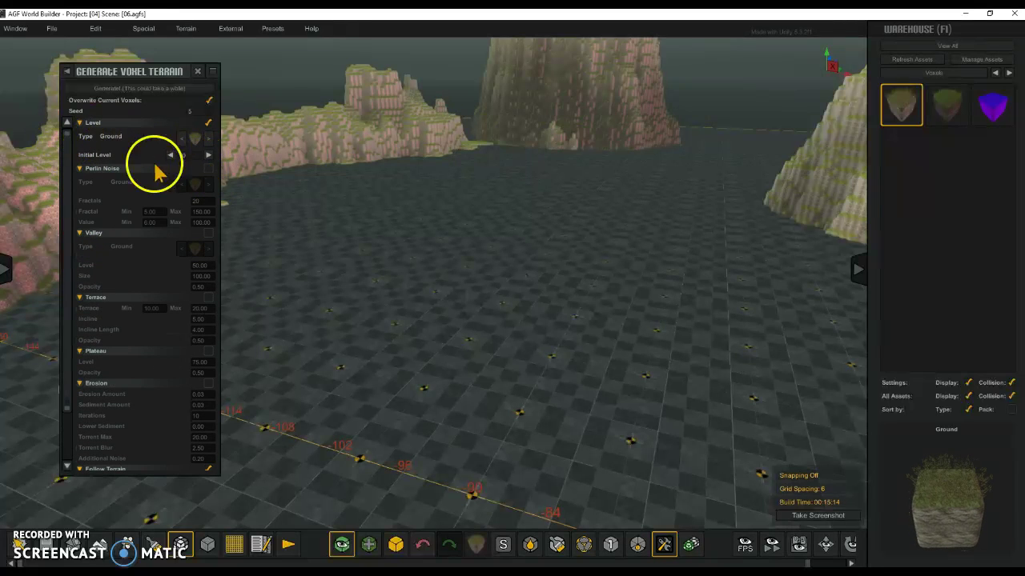
{"action": "left_click", "coordinate": [80, 168]}
{"action": "left_click", "coordinate": [79, 179]}
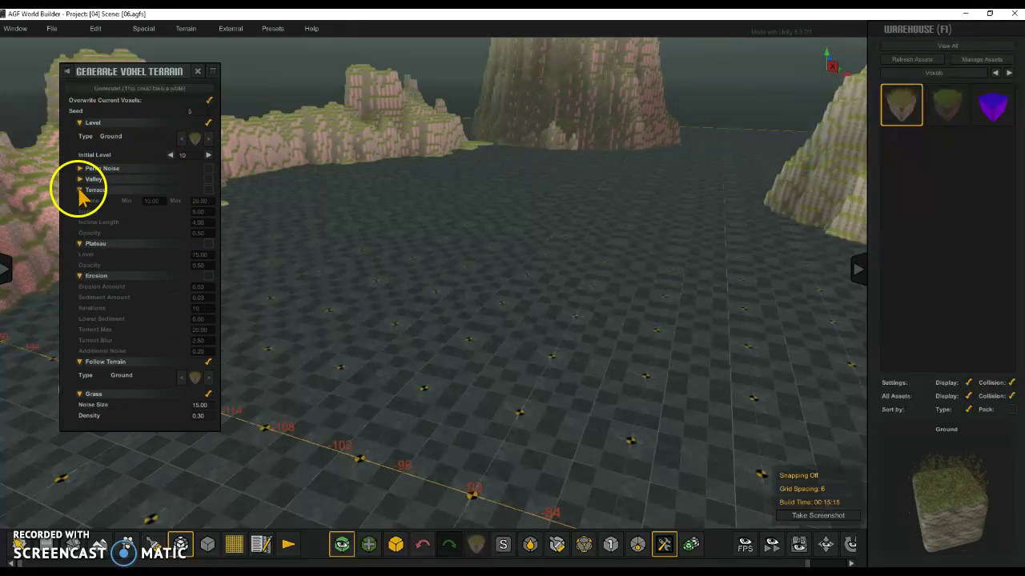
{"action": "left_click", "coordinate": [80, 192]}
{"action": "left_click", "coordinate": [79, 201]}
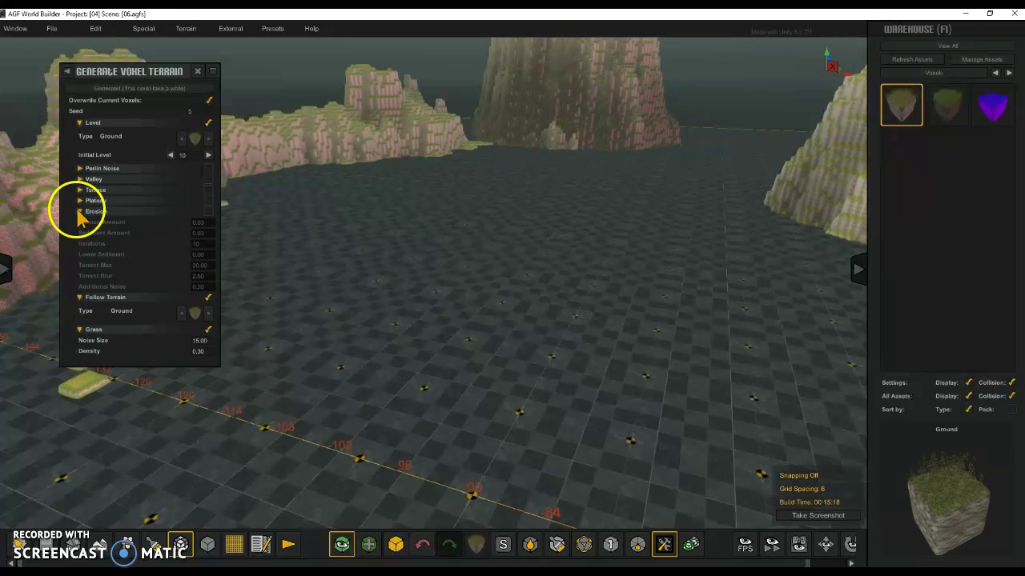
{"action": "left_click", "coordinate": [80, 211]}
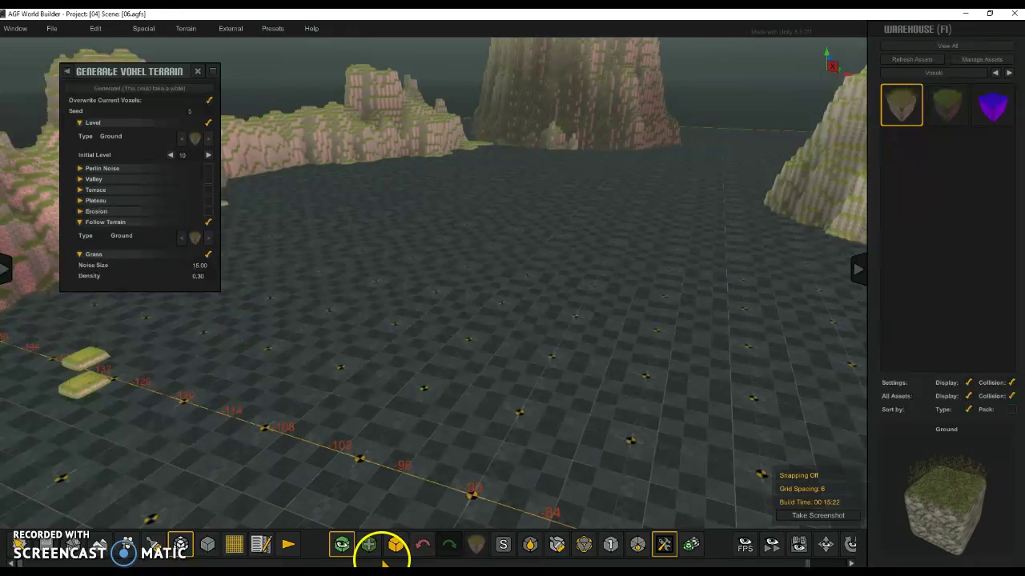
Step: Switch to terrain editing and sculpt a raised hill in the open area of the terrain with the raise brush
{"action": "left_click", "coordinate": [100, 544]}
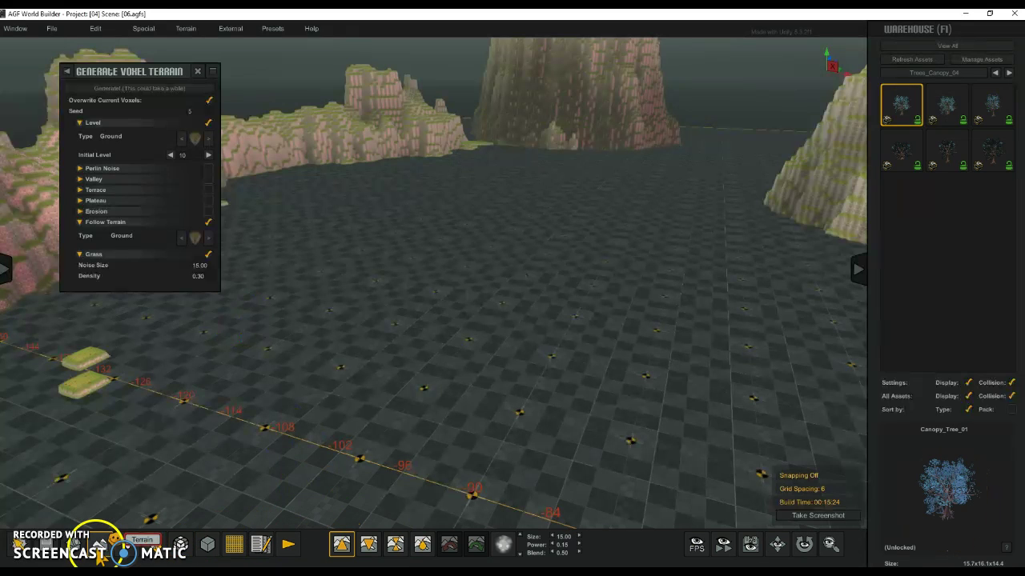
{"action": "left_click_drag", "start_coordinate": [414, 317], "coordinate": [461, 307]}
{"action": "mouse_move", "coordinate": [501, 318]}
{"action": "left_mouse_down"}
{"action": "mouse_move", "coordinate": [496, 328]}
{"action": "mouse_move", "coordinate": [519, 329]}
{"action": "mouse_move", "coordinate": [523, 265]}
{"action": "mouse_move", "coordinate": [542, 258]}
{"action": "mouse_move", "coordinate": [587, 267]}
{"action": "mouse_move", "coordinate": [606, 309]}
{"action": "left_mouse_up"}
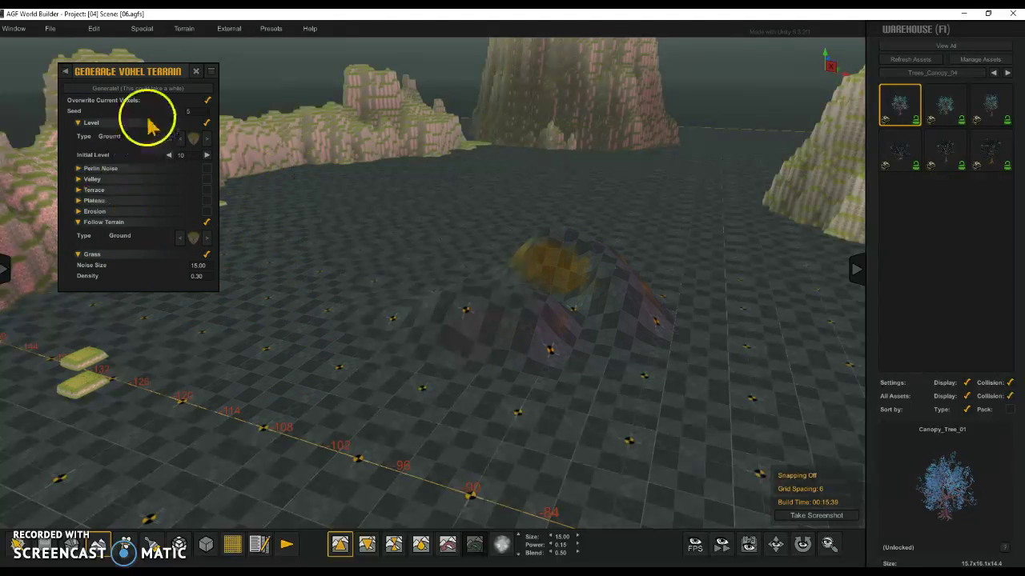
Step: Generate the voxel terrain at Initial Level 10 over the sculpted hill and inspect it from above and below
{"action": "left_click", "coordinate": [122, 88]}
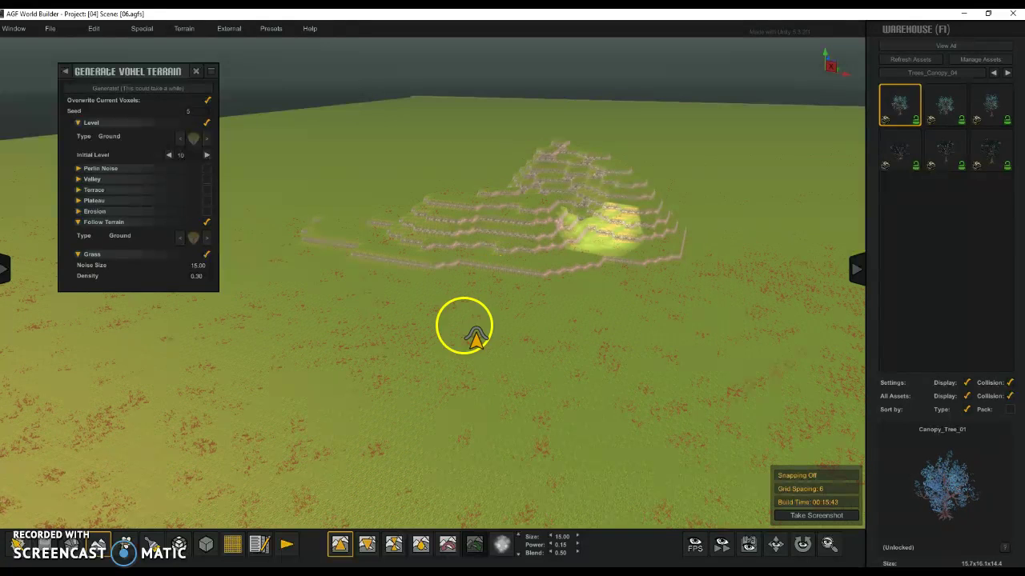
{"action": "mouse_move", "coordinate": [446, 423]}
{"action": "right_mouse_down"}
{"action": "mouse_move", "coordinate": [455, 361]}
{"action": "mouse_move", "coordinate": [443, 360]}
{"action": "right_mouse_up"}
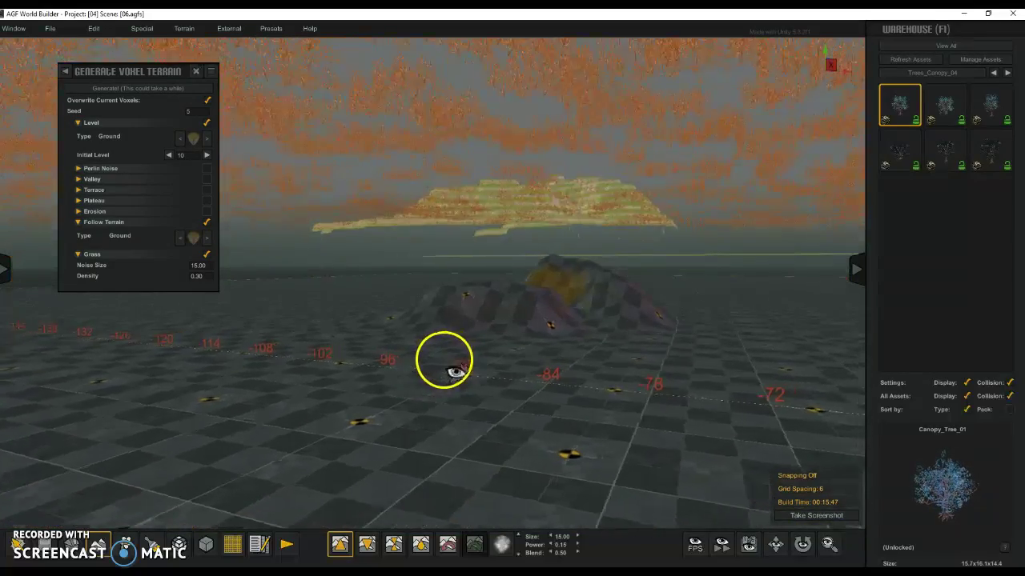
{"action": "left_click_drag", "start_coordinate": [473, 352], "coordinate": [511, 348]}
{"action": "mouse_move", "coordinate": [511, 348]}
{"action": "right_mouse_down"}
{"action": "mouse_move", "coordinate": [475, 359]}
{"action": "mouse_move", "coordinate": [499, 384]}
{"action": "mouse_move", "coordinate": [497, 345]}
{"action": "right_mouse_up"}
{"action": "right_click_drag", "start_coordinate": [356, 317], "coordinate": [513, 359]}
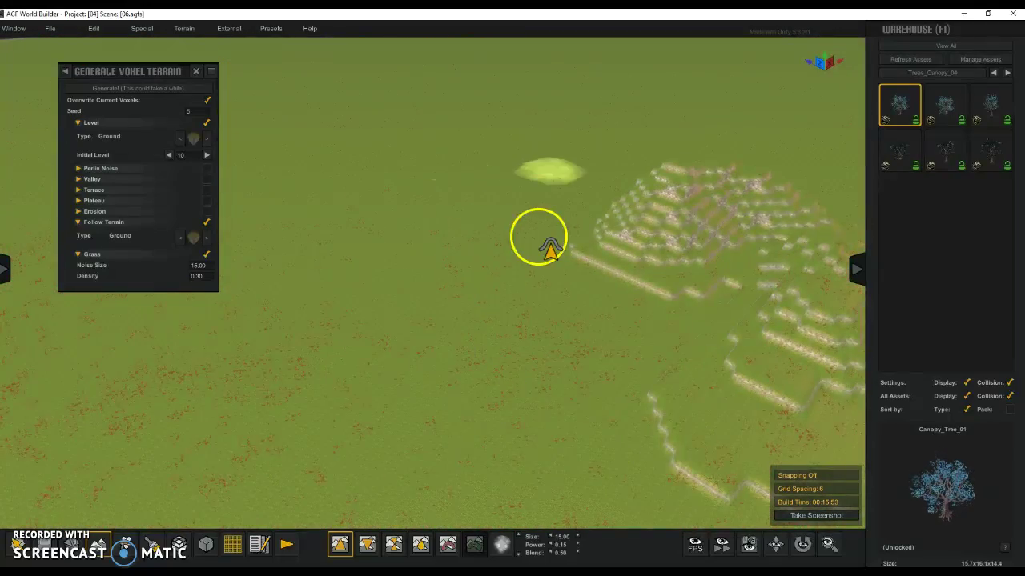
Step: Set the Initial Level to 1, regenerate the voxel terrain and view how it follows the sculpted hill
{"action": "right_click_drag", "start_coordinate": [550, 319], "coordinate": [556, 362]}
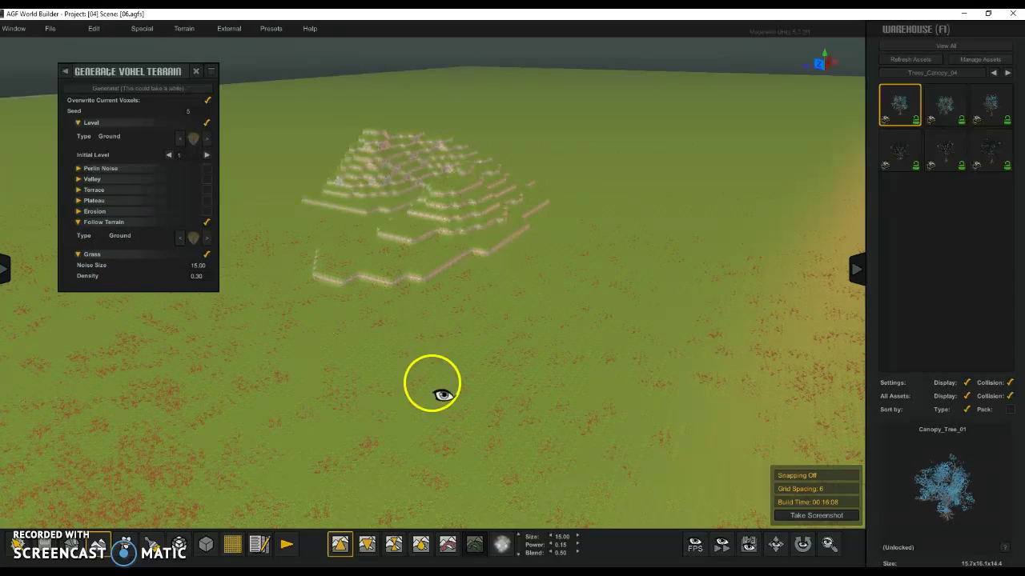
{"action": "right_click_drag", "start_coordinate": [477, 413], "coordinate": [425, 417]}
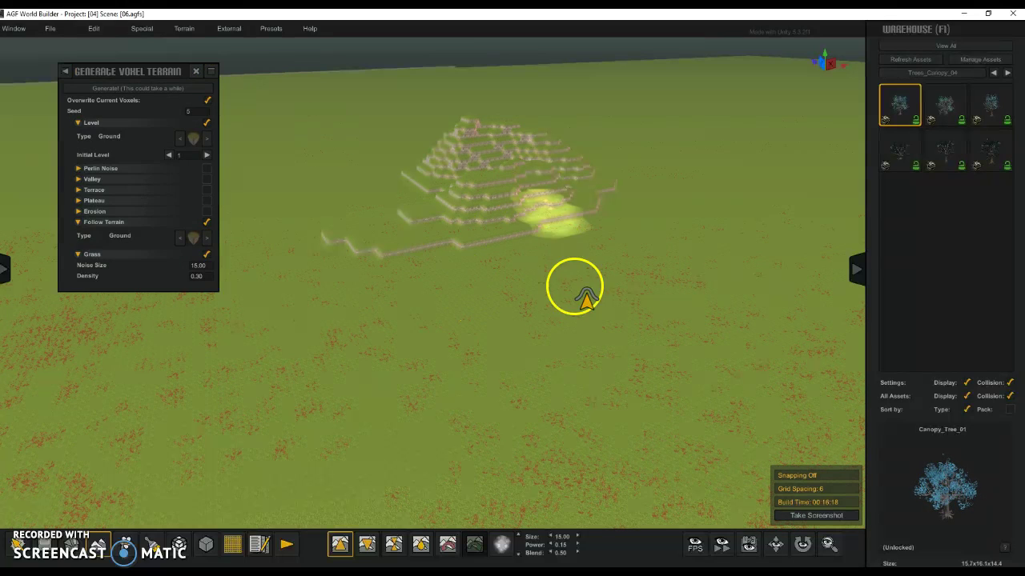
Step: Show the terrain properties and move the Generate Voxel Terrain window clear of them
{"action": "left_click", "coordinate": [10, 266]}
{"action": "left_click_drag", "start_coordinate": [132, 73], "coordinate": [262, 62]}
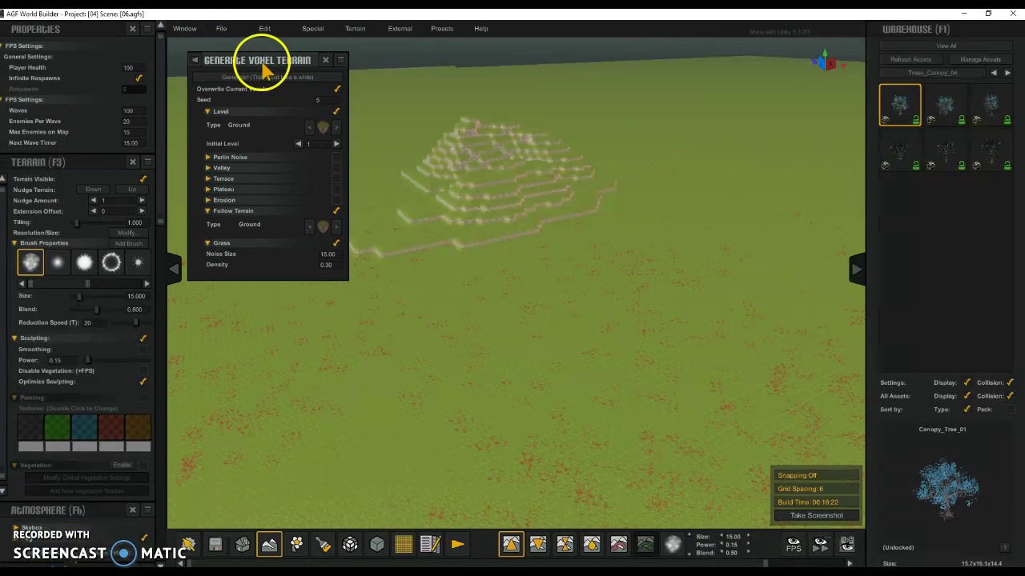
{"action": "mouse_move", "coordinate": [163, 69]}
{"action": "left_mouse_down"}
{"action": "mouse_move", "coordinate": [162, 98]}
{"action": "mouse_move", "coordinate": [161, 87]}
{"action": "left_mouse_up"}
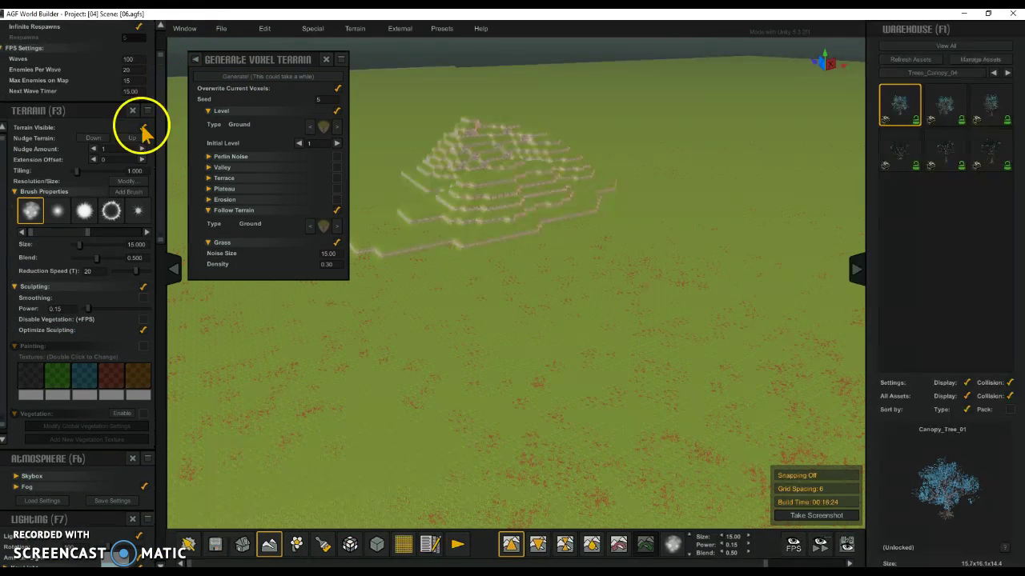
Step: Reduce the terrain's size in the Terrain Settings and confirm overwriting the existing terrain
{"action": "left_click", "coordinate": [127, 181]}
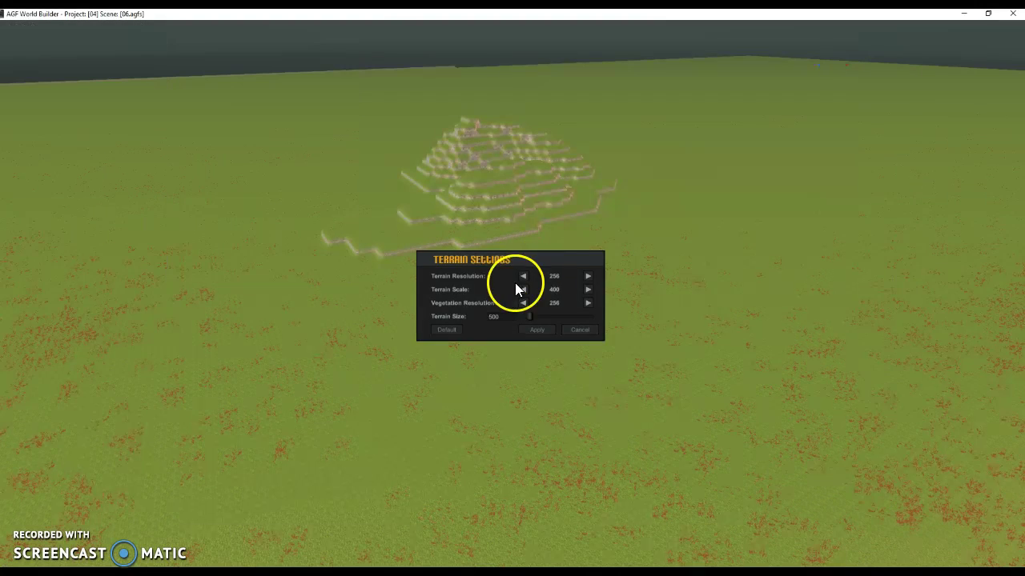
{"action": "left_click", "coordinate": [535, 331]}
{"action": "left_click", "coordinate": [497, 325]}
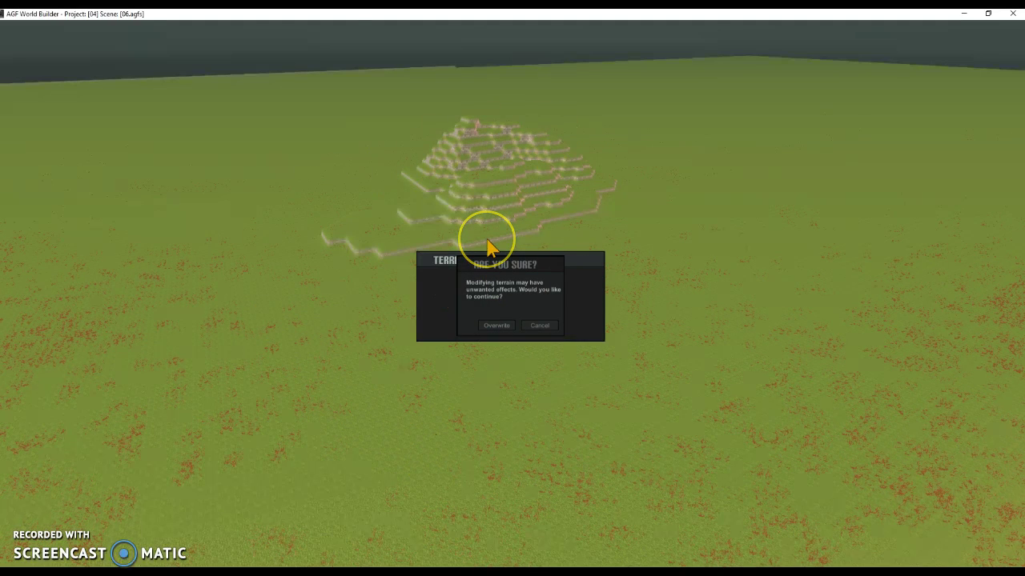
{"action": "left_click", "coordinate": [497, 325]}
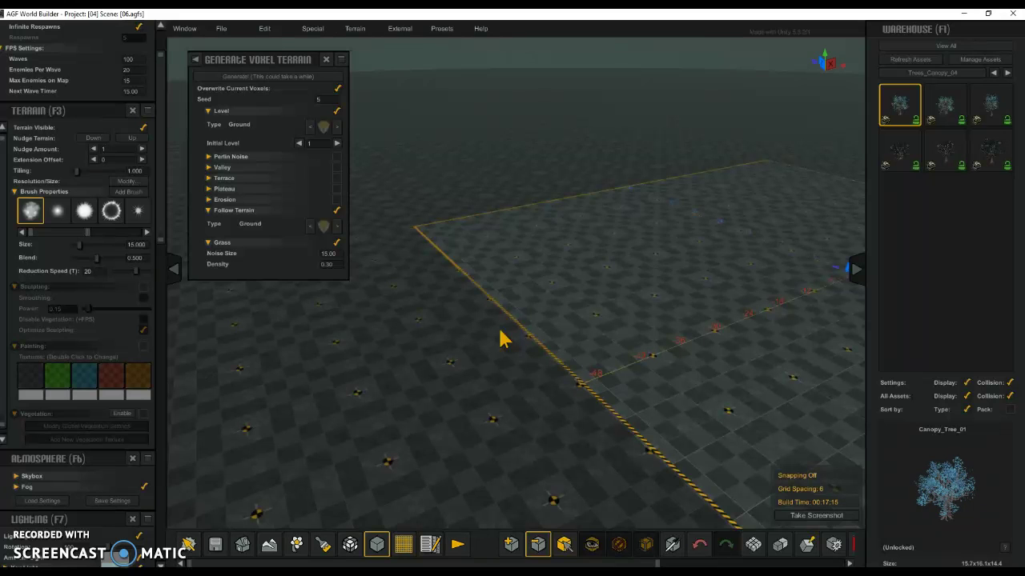
Step: Generate a flat voxel terrain at Initial Level 1 over the resized terrain and inspect its surface and edges
{"action": "key", "text": "d"}
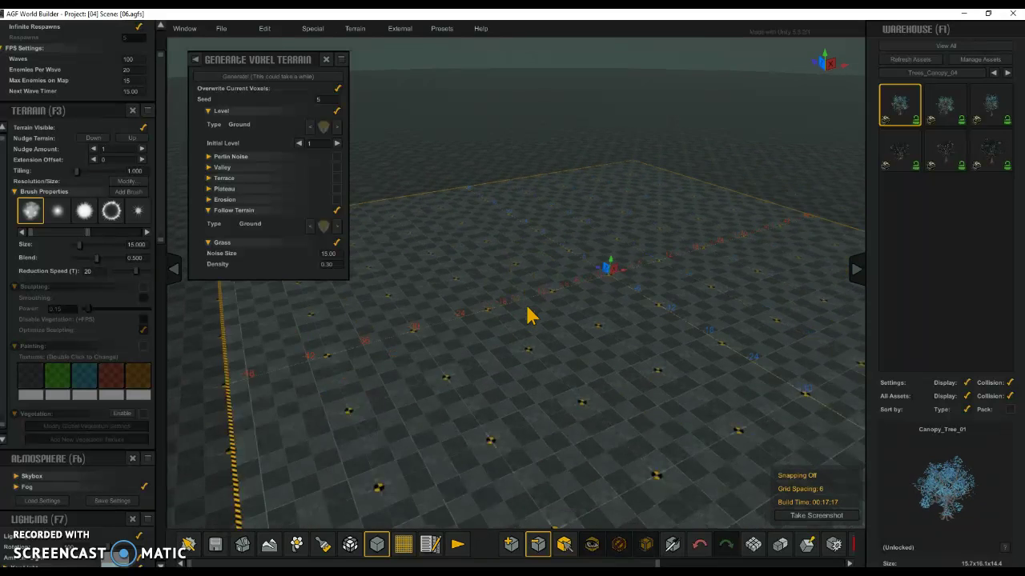
{"action": "key", "text": "s"}
{"action": "key", "text": "a"}
{"action": "mouse_move", "coordinate": [495, 364]}
{"action": "right_mouse_down"}
{"action": "mouse_move", "coordinate": [521, 361]}
{"action": "mouse_move", "coordinate": [494, 369]}
{"action": "right_mouse_up"}
{"action": "key", "text": "w"}
{"action": "key", "text": "d"}
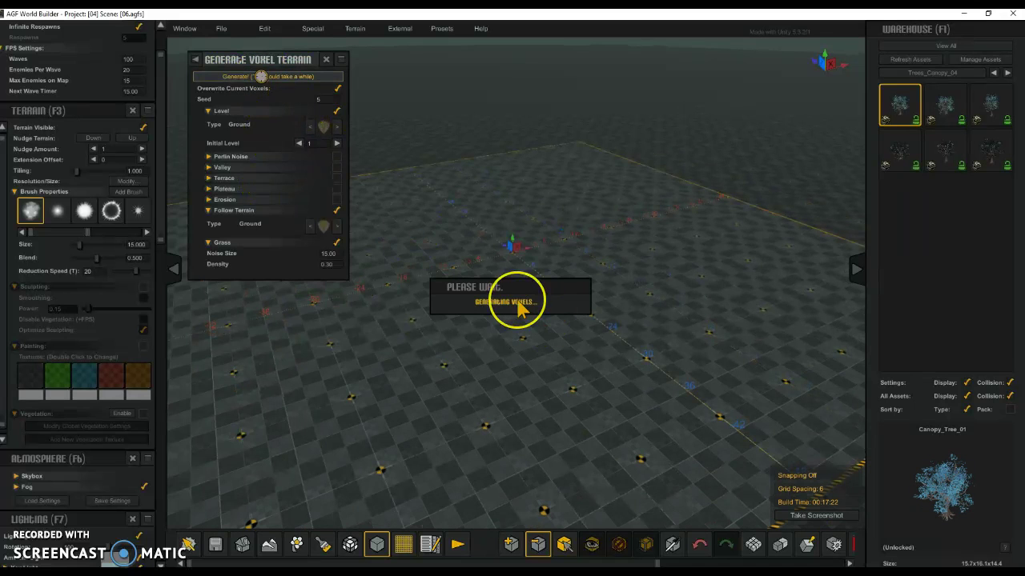
{"action": "key", "text": "a"}
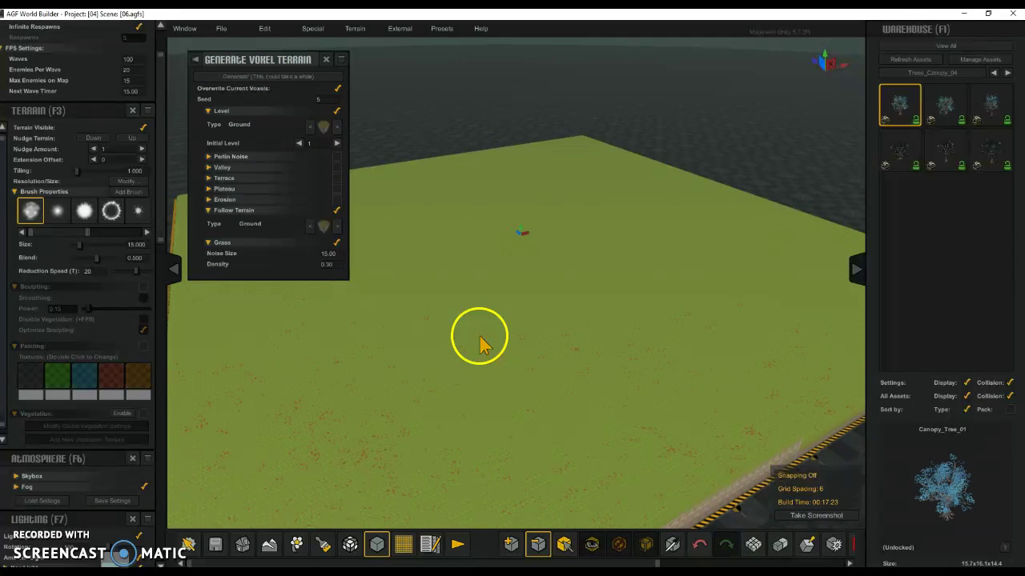
{"action": "key", "text": "s"}
{"action": "key", "text": "a"}
{"action": "key", "text": "w"}
{"action": "key", "text": "d"}
{"action": "key", "text": "d"}
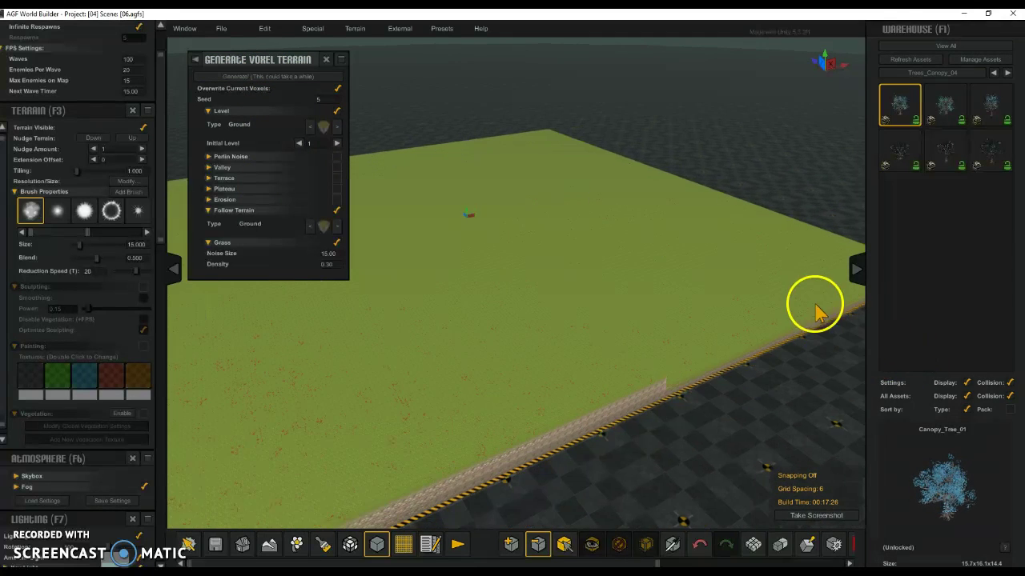
{"action": "key", "text": "s"}
{"action": "key", "text": "w"}
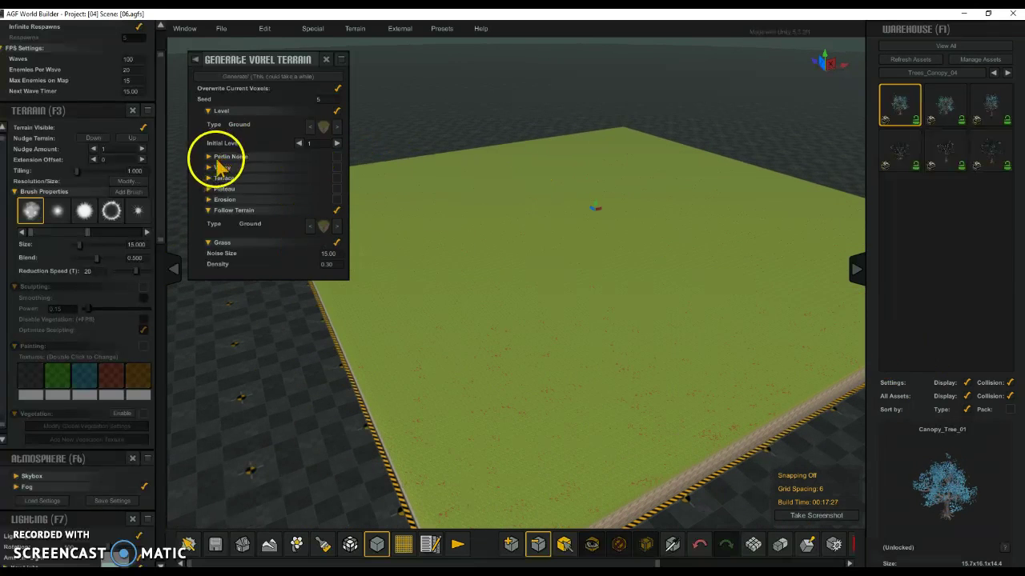
Step: Turn Perlin Noise back on, regenerate the voxel terrain and inspect the resulting mountain
{"action": "left_click", "coordinate": [213, 157]}
{"action": "left_click", "coordinate": [337, 156]}
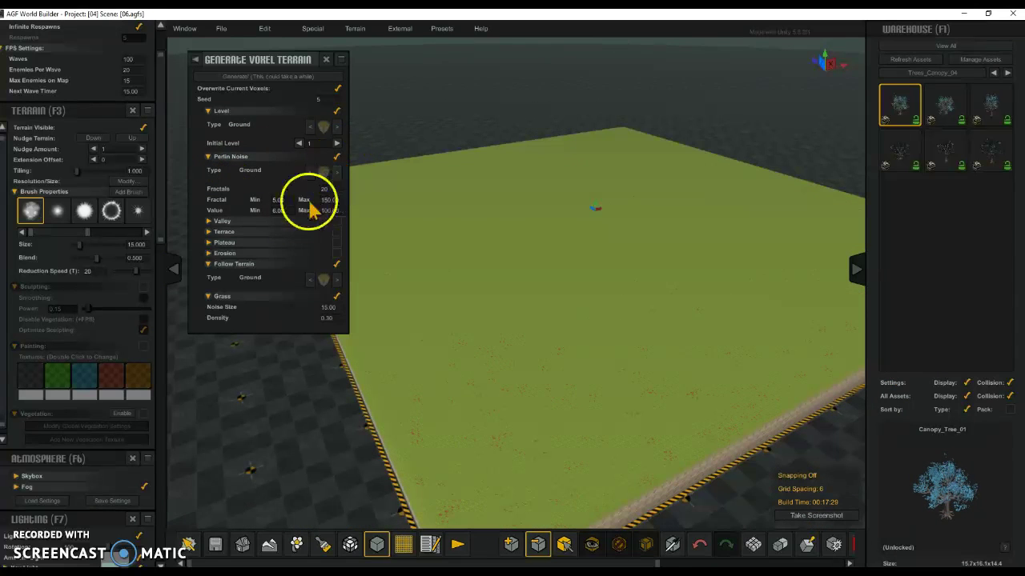
{"action": "left_click", "coordinate": [272, 76]}
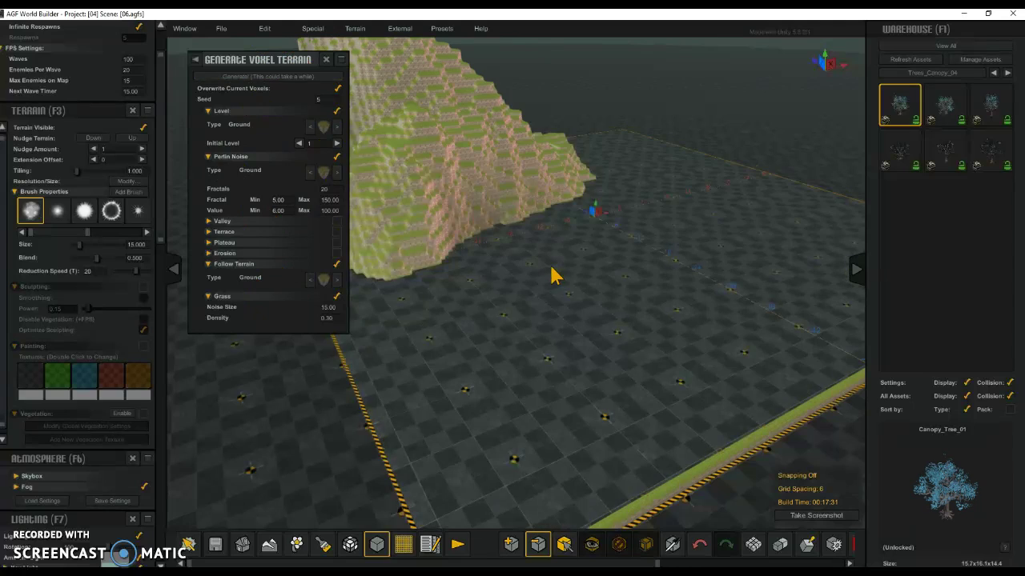
{"action": "right_click_drag", "start_coordinate": [536, 293], "coordinate": [540, 230]}
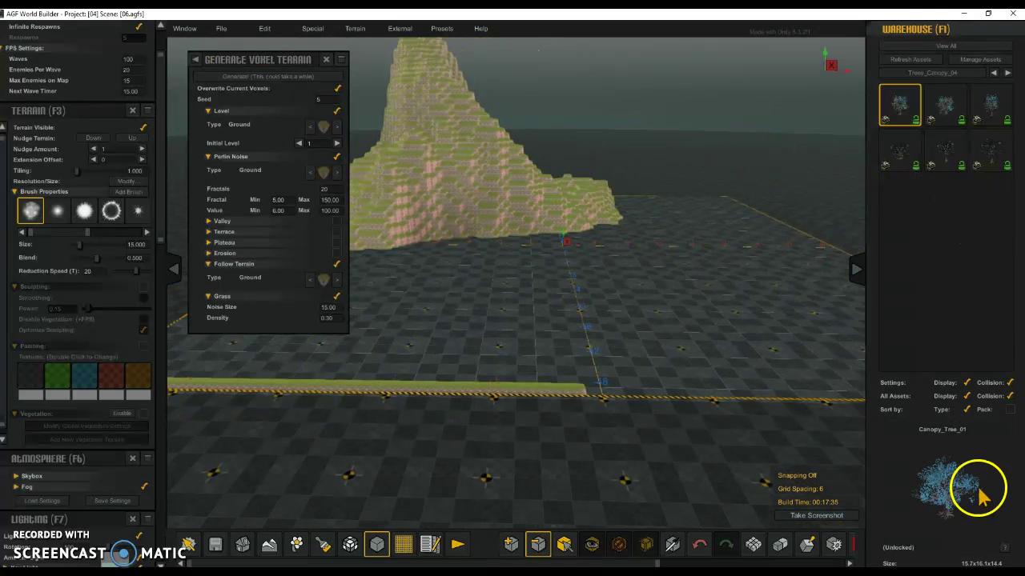
{"action": "key", "text": "a"}
{"action": "key", "text": "w"}
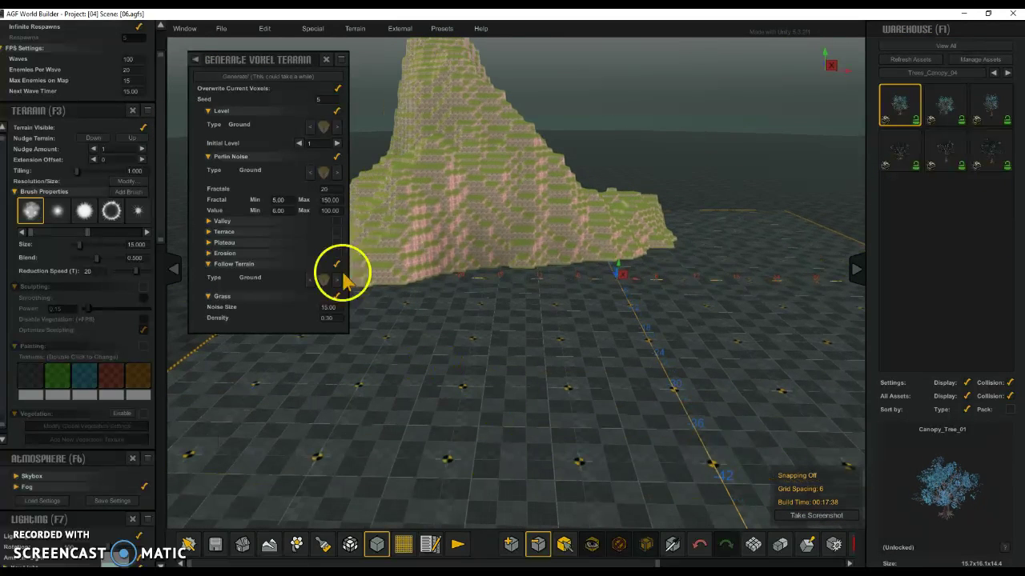
Step: Enable Valley, Terrace, Plateau and Erosion, regenerate the voxel terrain and inspect the mountain's new shape
{"action": "left_click", "coordinate": [336, 221]}
{"action": "left_click", "coordinate": [336, 232]}
{"action": "left_click", "coordinate": [337, 254]}
{"action": "left_click", "coordinate": [275, 77]}
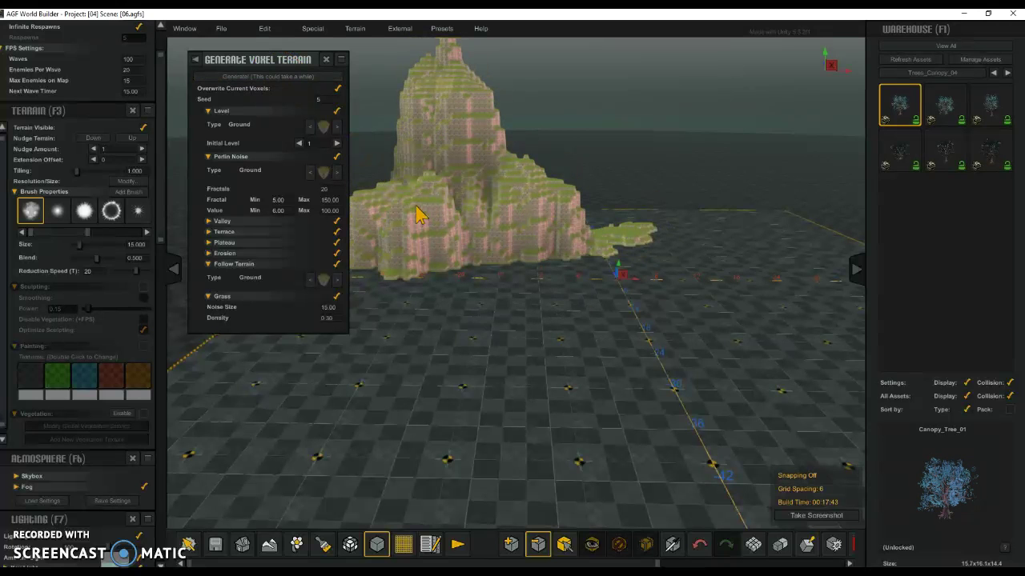
{"action": "key", "text": "s"}
{"action": "key", "text": "d"}
{"action": "key", "text": "w"}
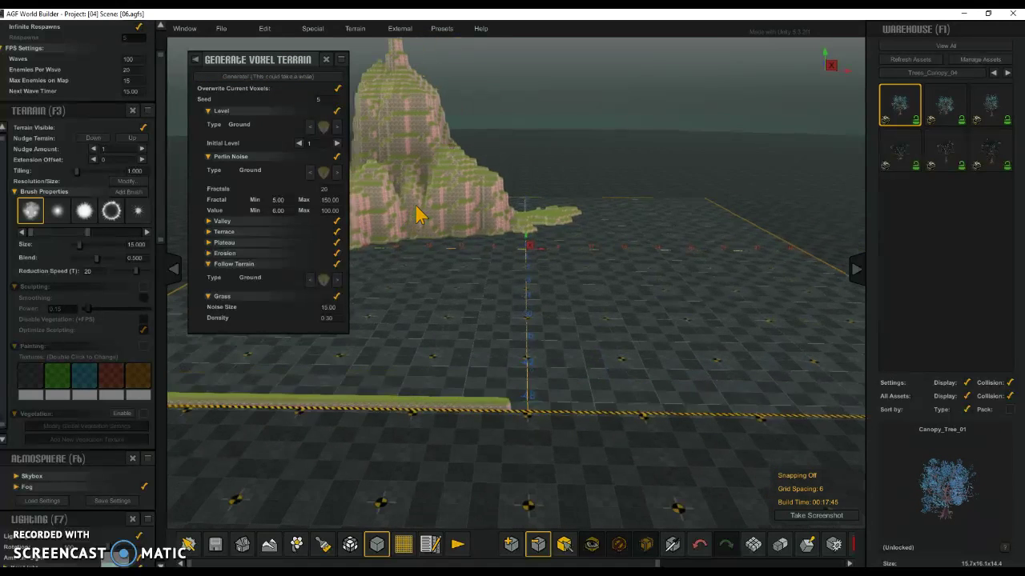
{"action": "key", "text": "a"}
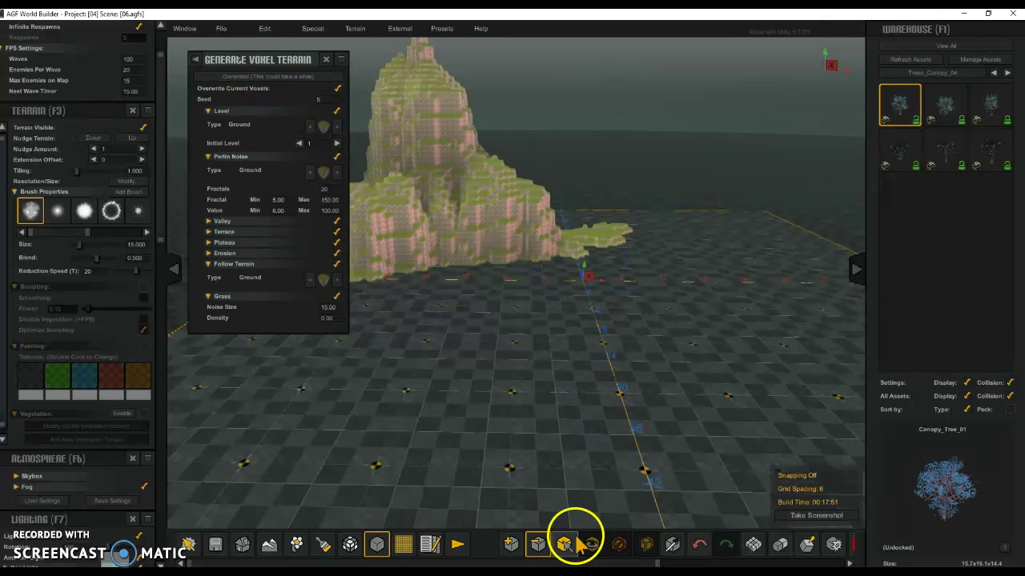
Step: Switch back to voxel editing and move closer to the generated mountain
{"action": "left_click", "coordinate": [351, 546]}
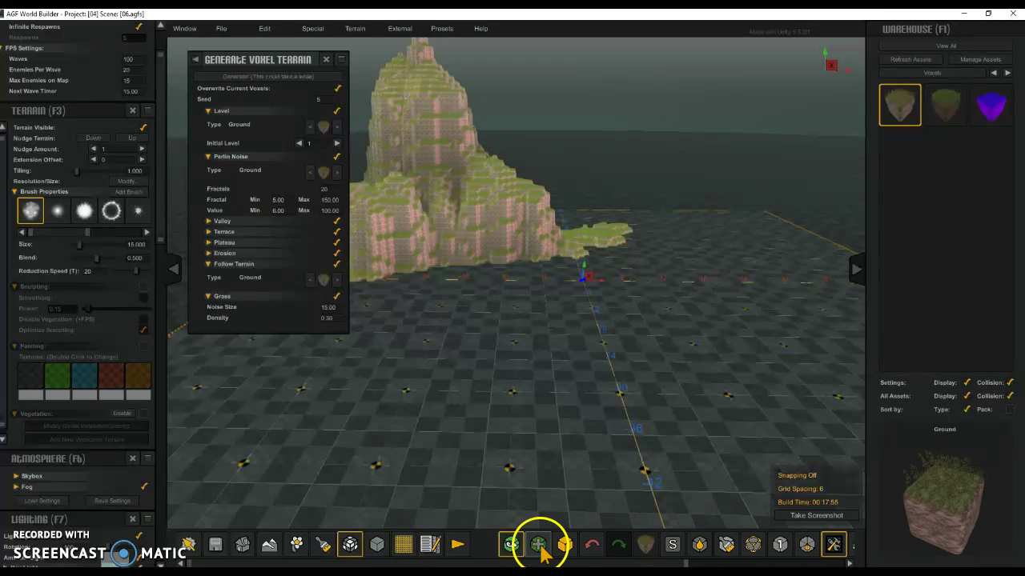
{"action": "key", "text": "s"}
{"action": "key", "text": "a"}
{"action": "key", "text": "w"}
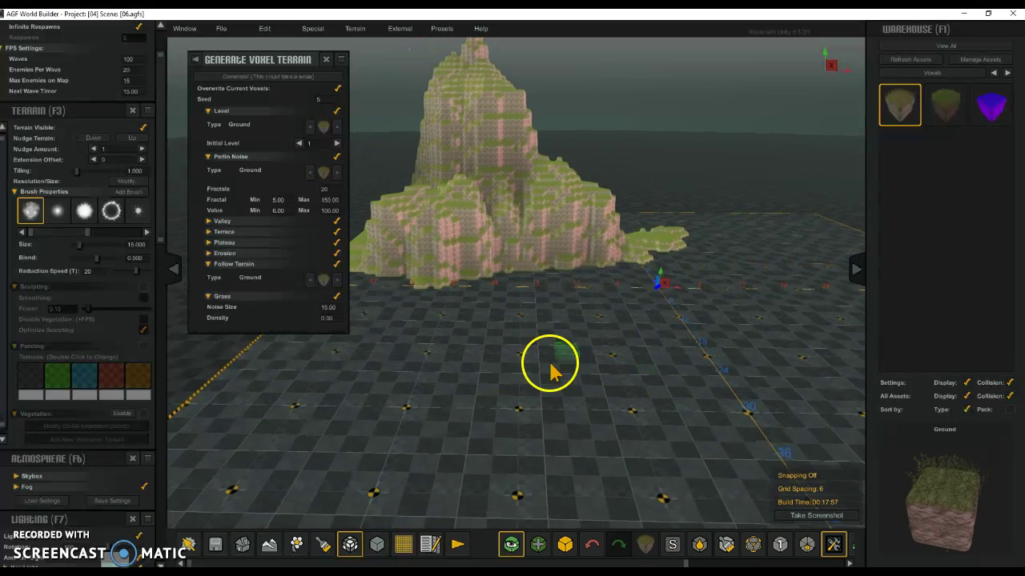